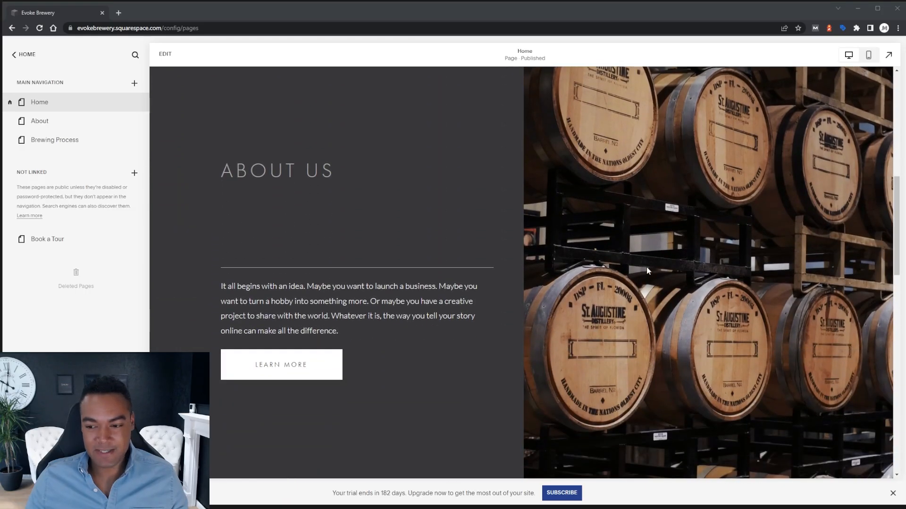
# - Review the Home page sections from About Us through Contact Us to the footer
pyautogui.scroll(-1, 647, 270)
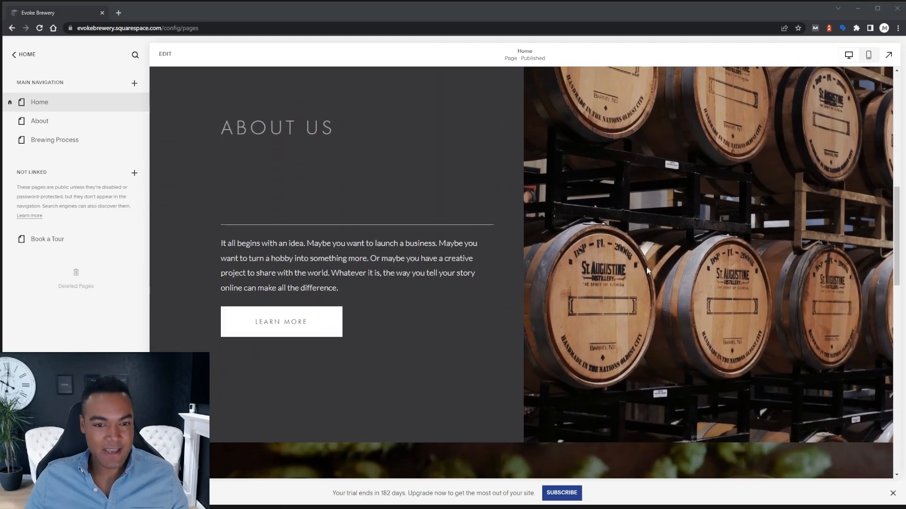
pyautogui.scroll(-4, 652, 261)
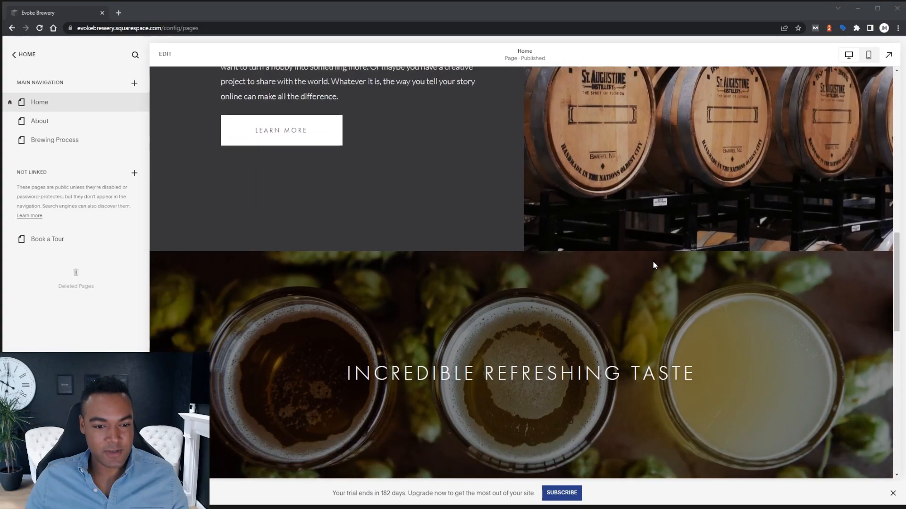
pyautogui.scroll(-3, 653, 261)
pyautogui.scroll(-2, 653, 263)
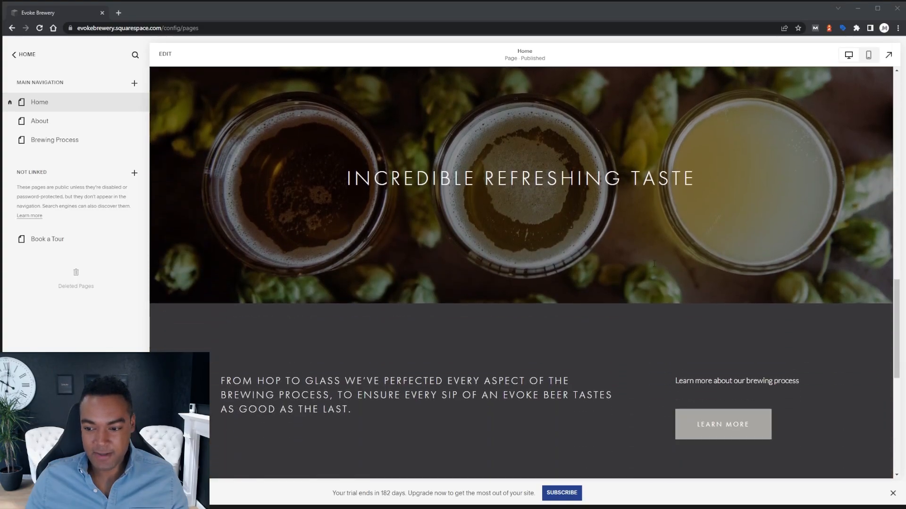
pyautogui.scroll(-3, 654, 263)
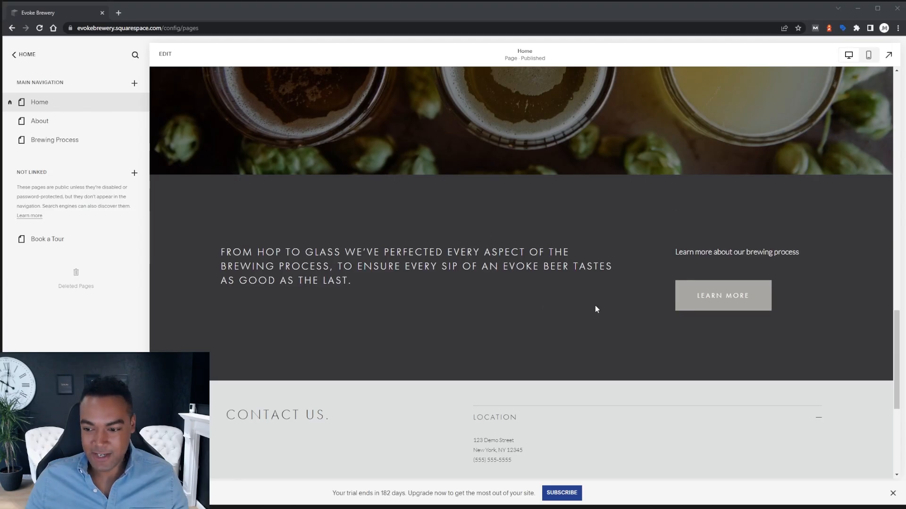
pyautogui.scroll(-2, 596, 307)
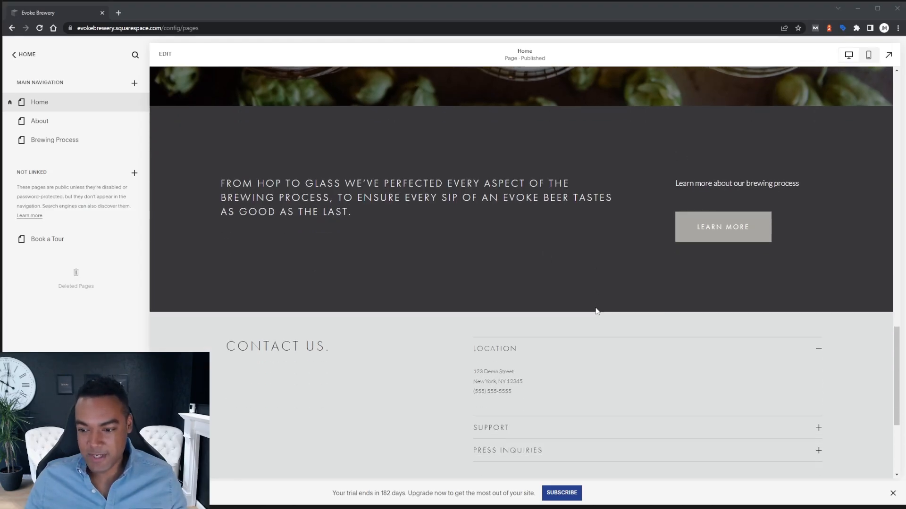
pyautogui.scroll(7, 596, 308)
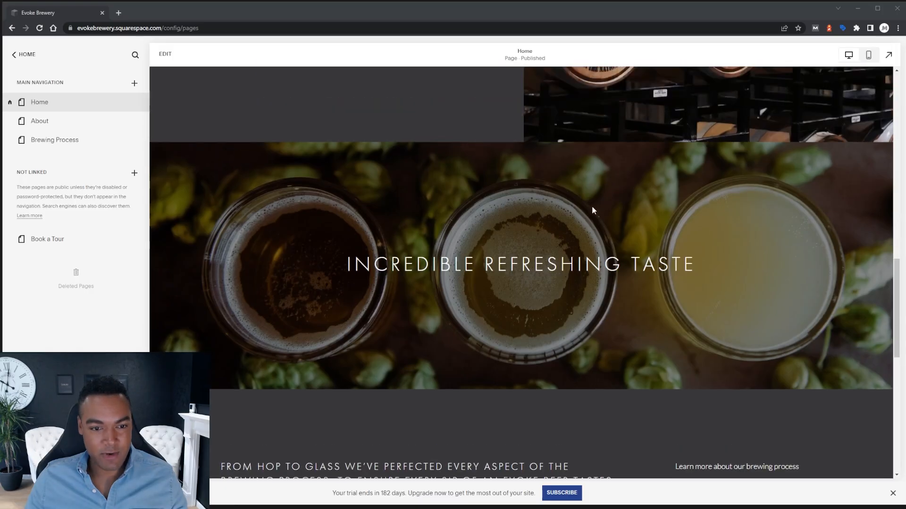
pyautogui.scroll(-8, 578, 327)
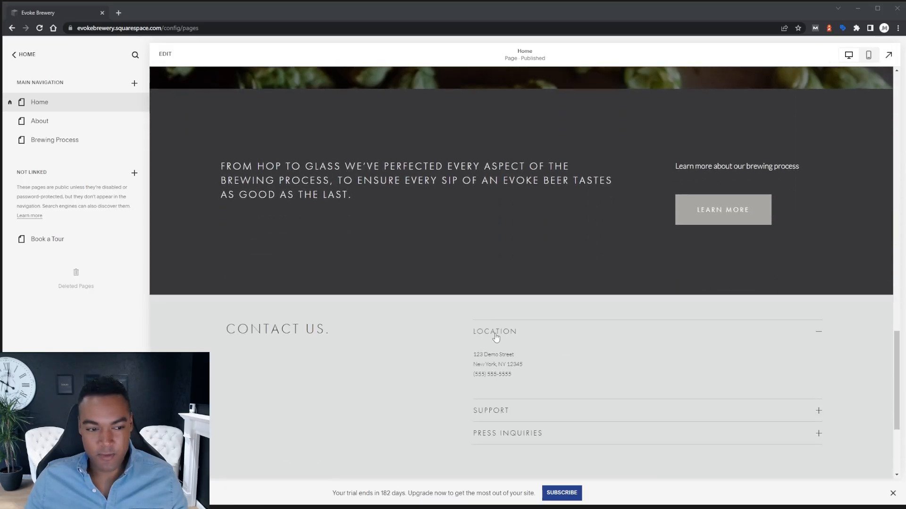
pyautogui.scroll(-3, 425, 387)
pyautogui.scroll(-1, 545, 356)
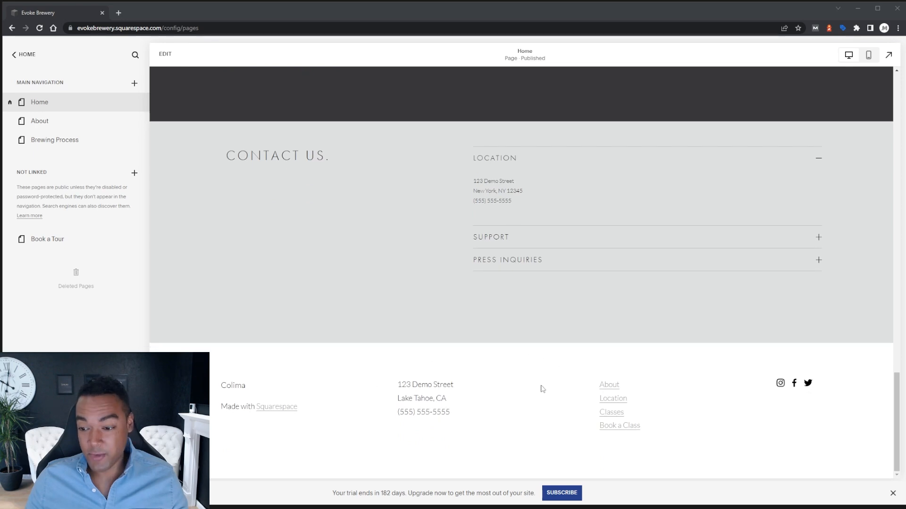
pyautogui.scroll(4, 542, 389)
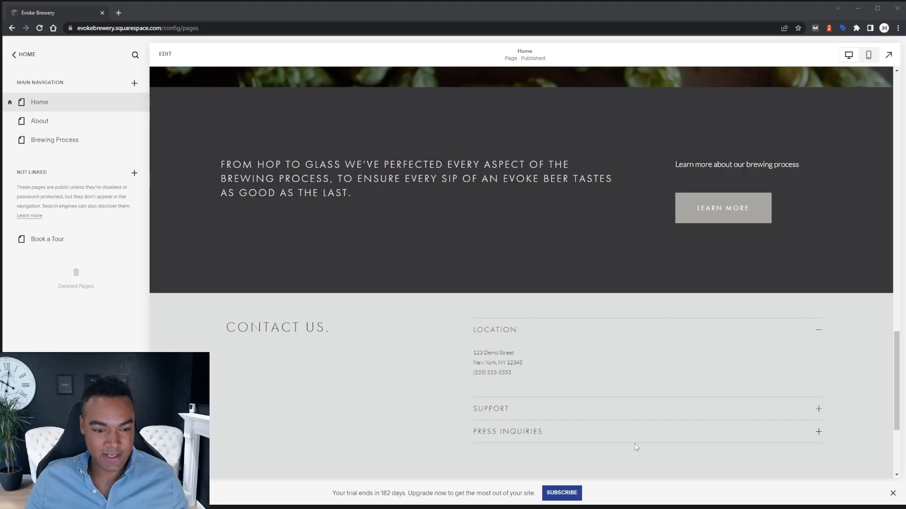
pyautogui.scroll(2, 847, 373)
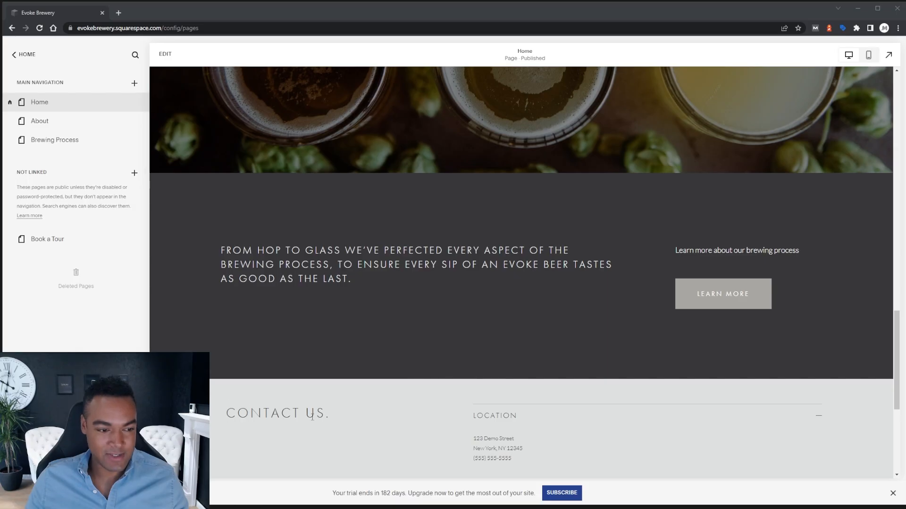
pyautogui.scroll(-1, 392, 414)
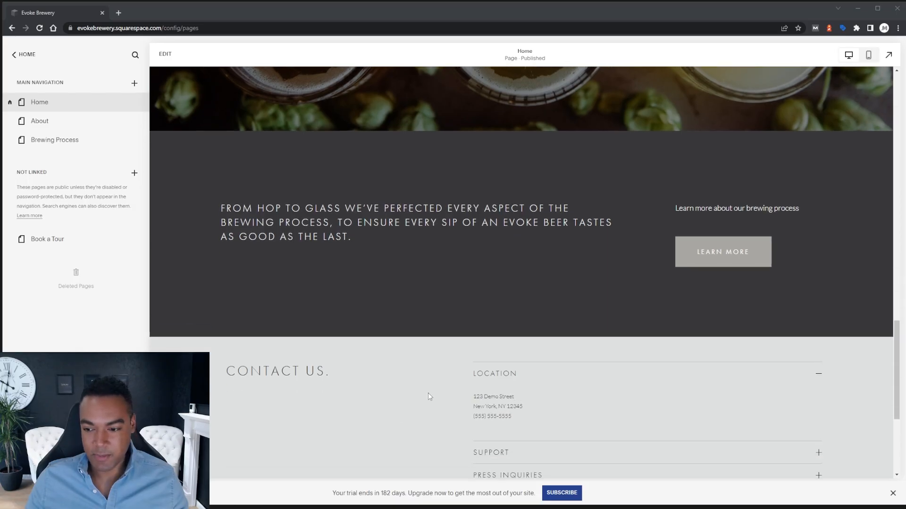
pyautogui.scroll(20, 428, 394)
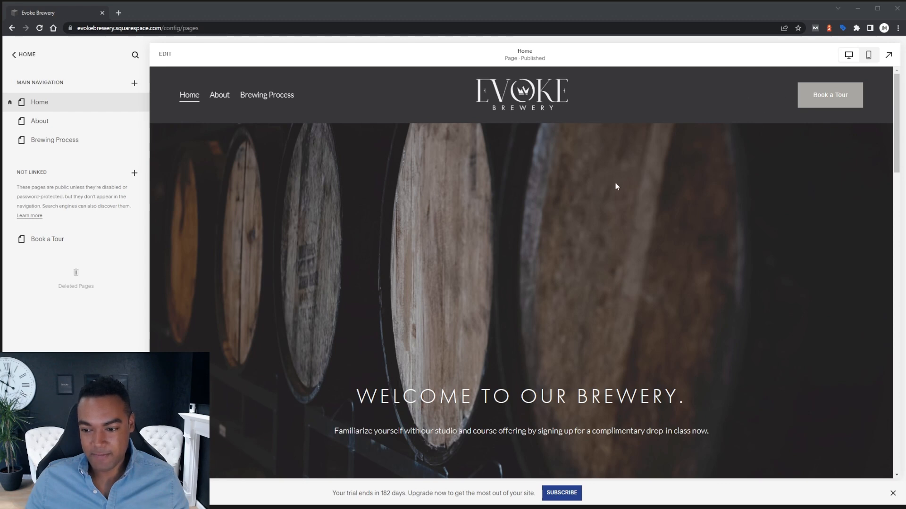
# - Open the About page and review its sections down to the footer
pyautogui.click(222, 96)
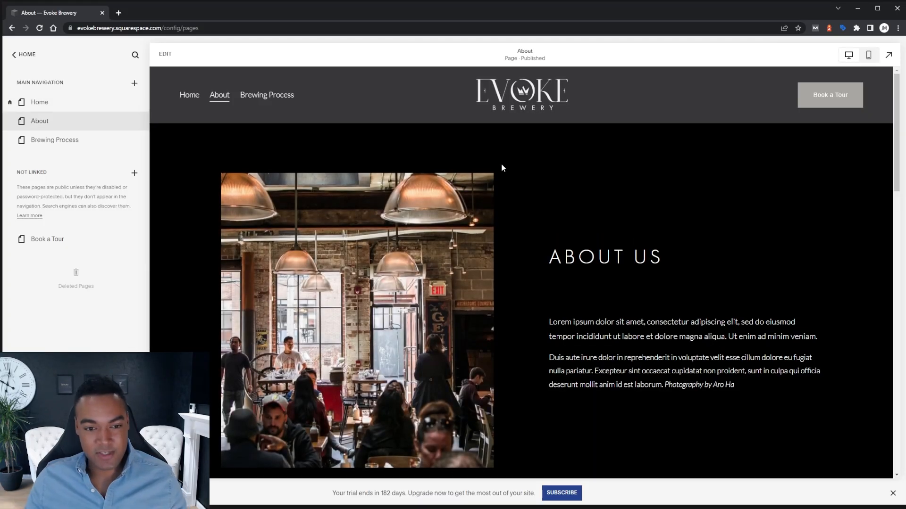
pyautogui.scroll(-5, 515, 188)
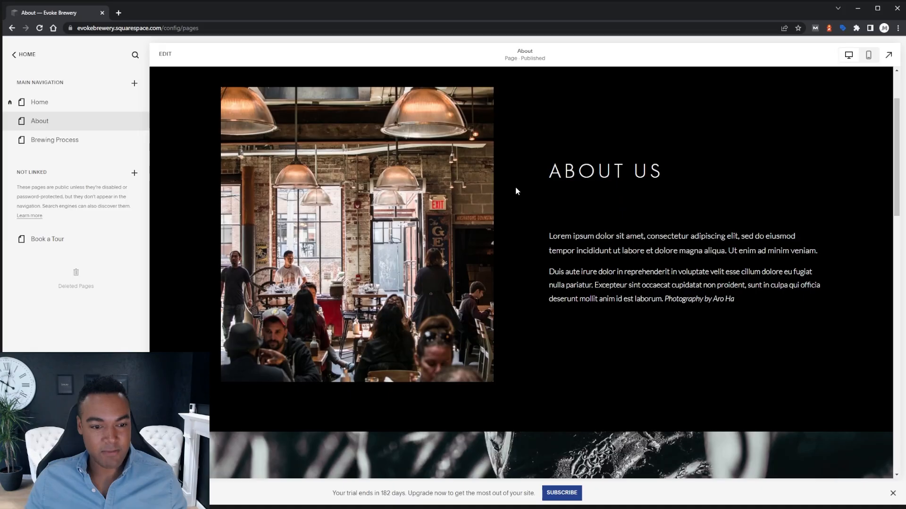
pyautogui.scroll(-6, 515, 190)
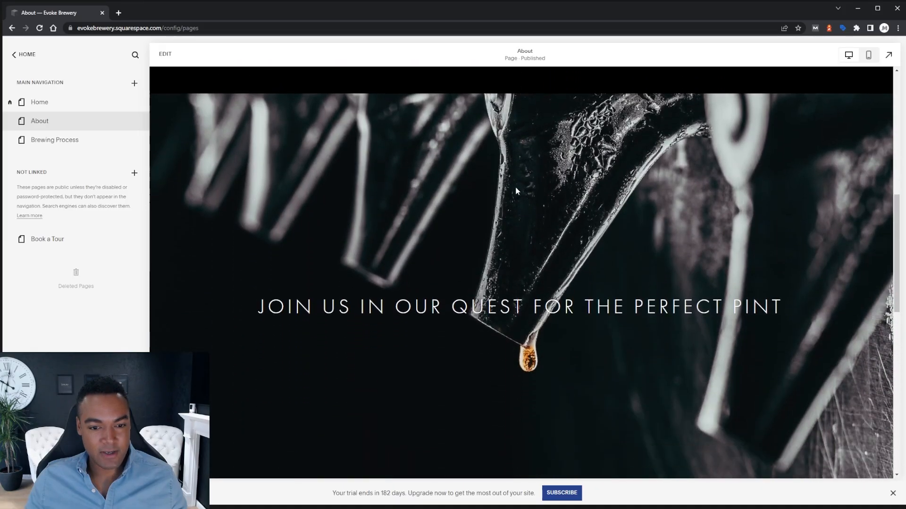
pyautogui.scroll(-6, 516, 190)
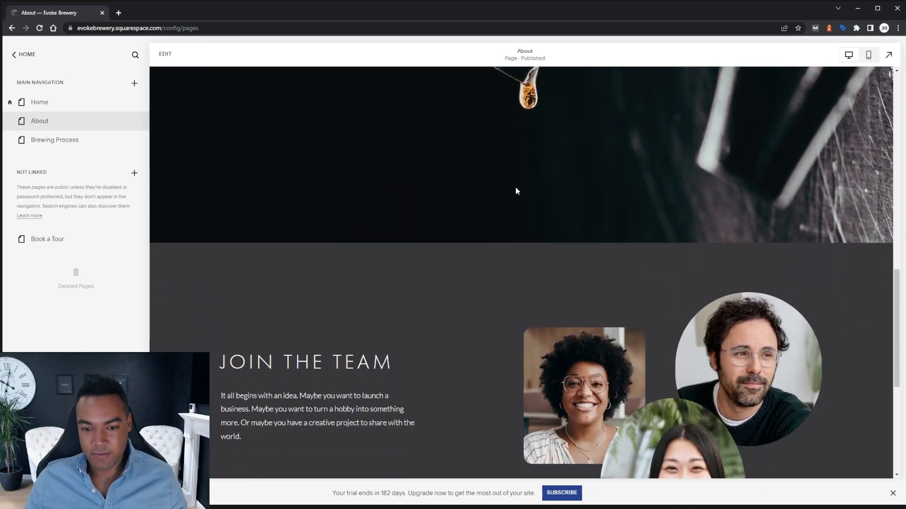
pyautogui.scroll(-4, 430, 208)
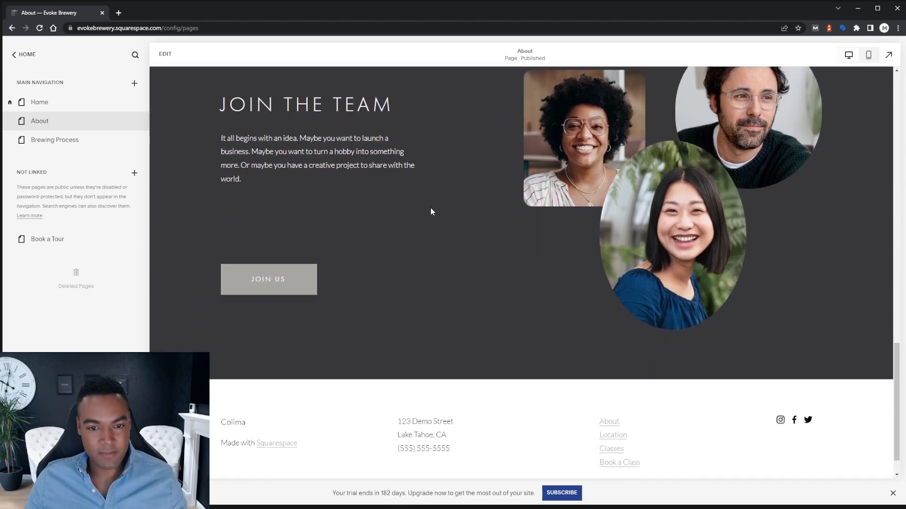
pyautogui.scroll(15, 496, 237)
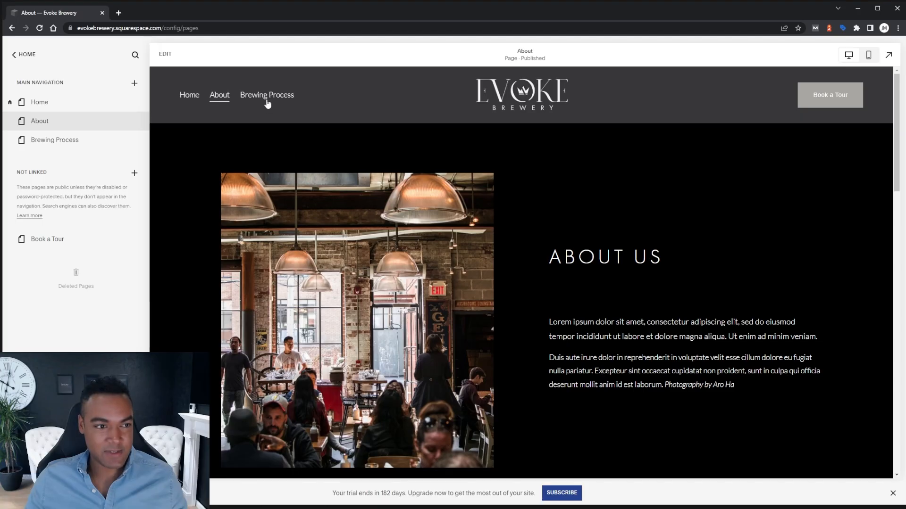
# - Open the Brewing Process page and review its process, award and footer sections
pyautogui.click(266, 96)
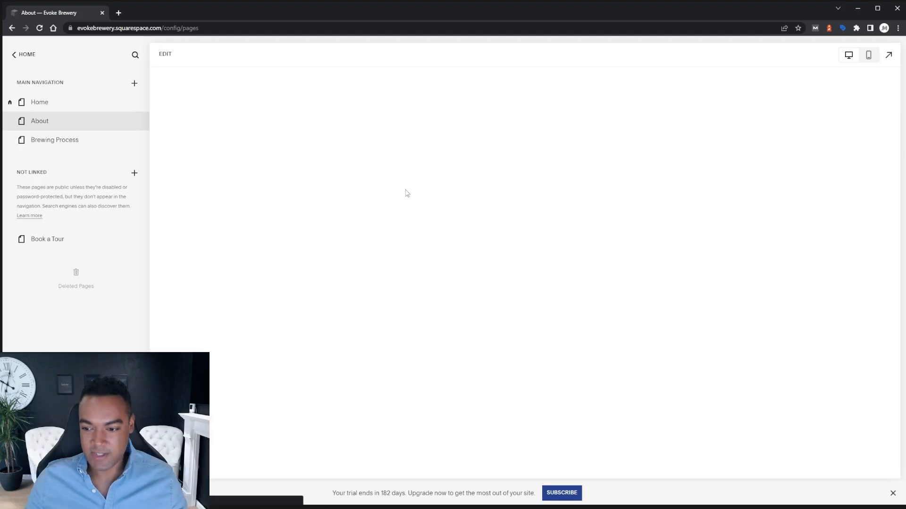
pyautogui.scroll(-10, 539, 189)
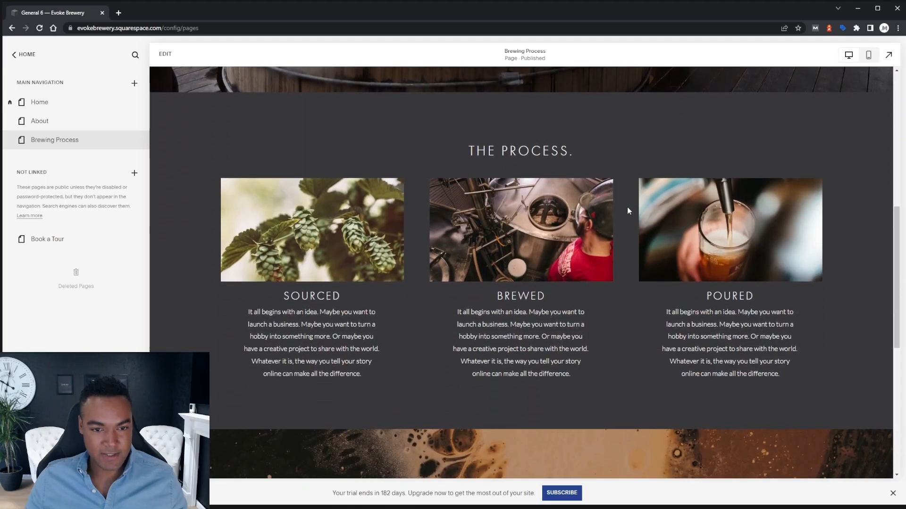
pyautogui.scroll(-5, 627, 210)
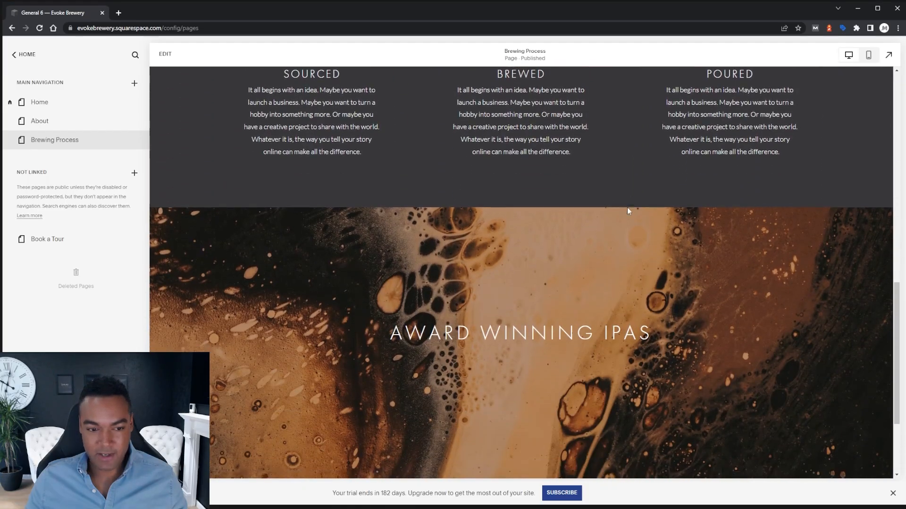
pyautogui.scroll(-3, 628, 210)
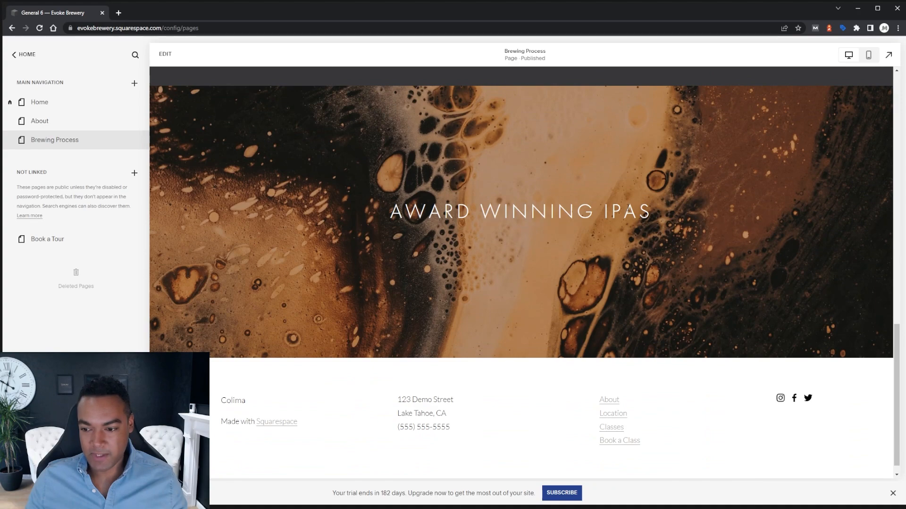
pyautogui.scroll(-2, 638, 226)
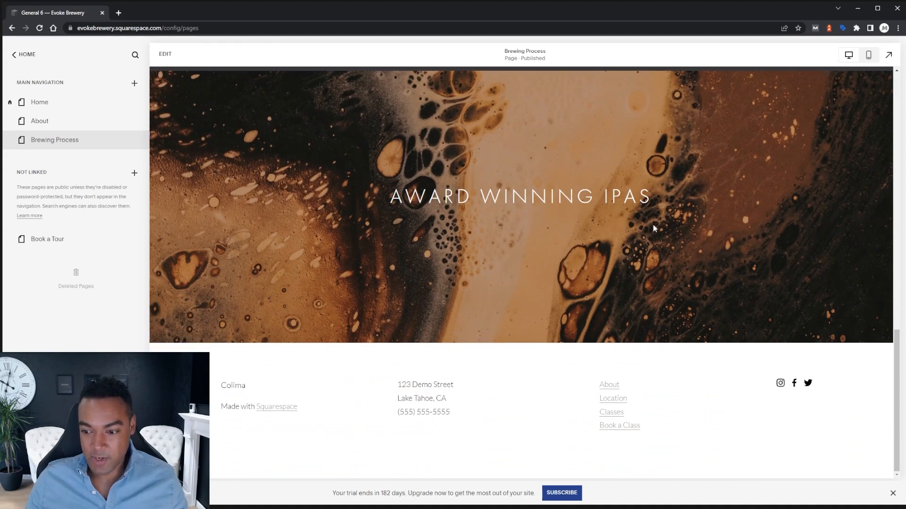
pyautogui.scroll(10, 646, 224)
pyautogui.scroll(3, 640, 227)
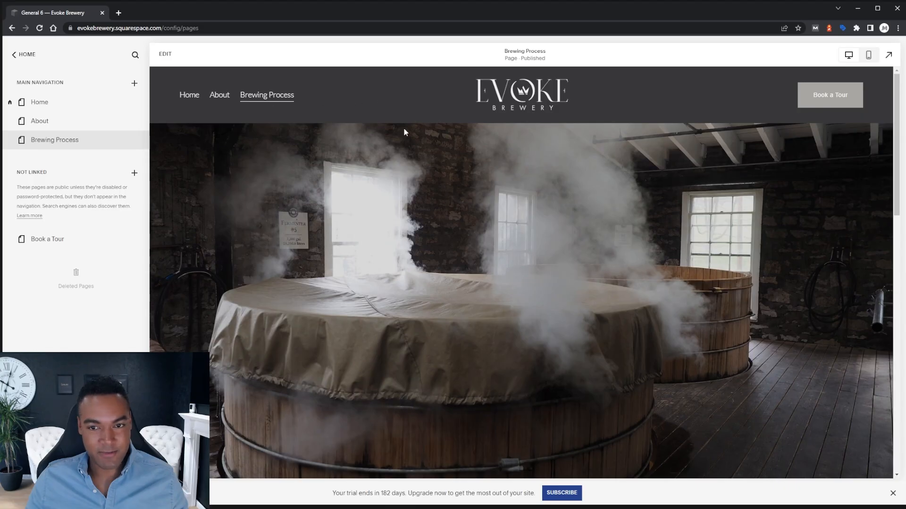
# - Edit the site header from the Brewing Process page and turn off its Button element
pyautogui.click(613, 161)
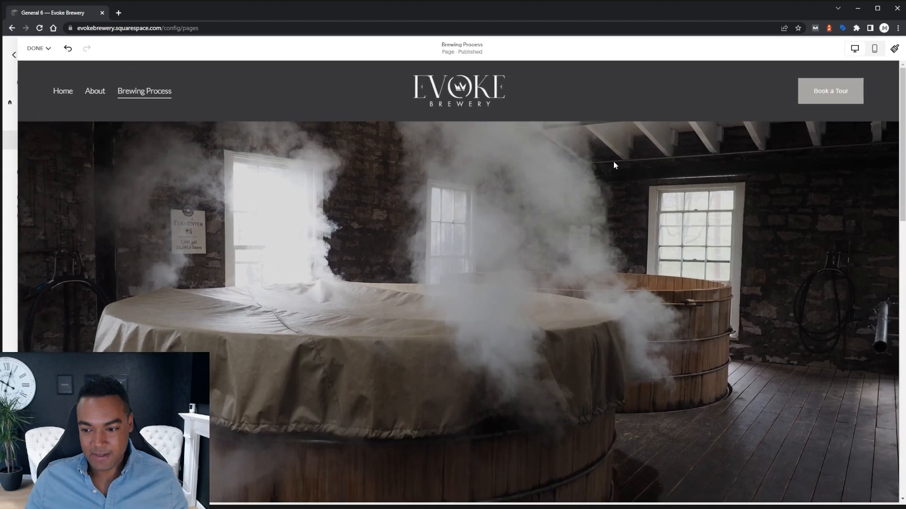
pyautogui.moveTo(545, 91)
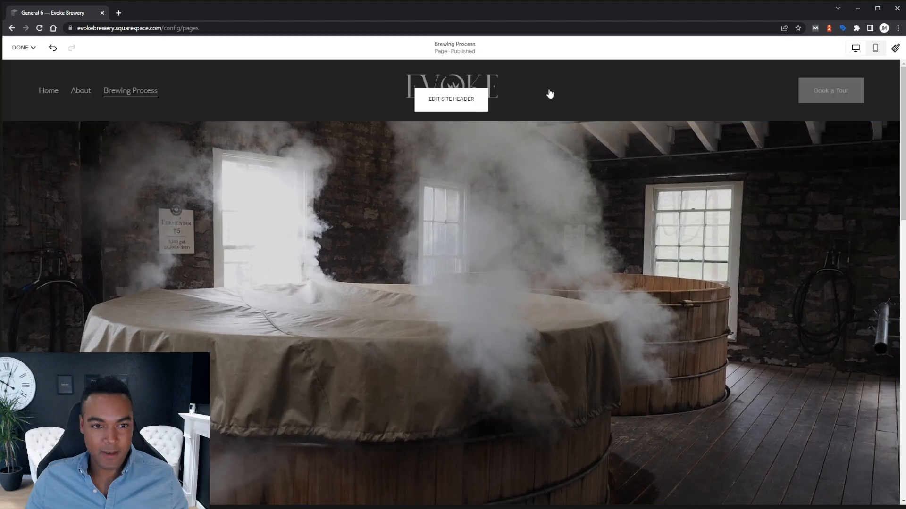
pyautogui.click(452, 101)
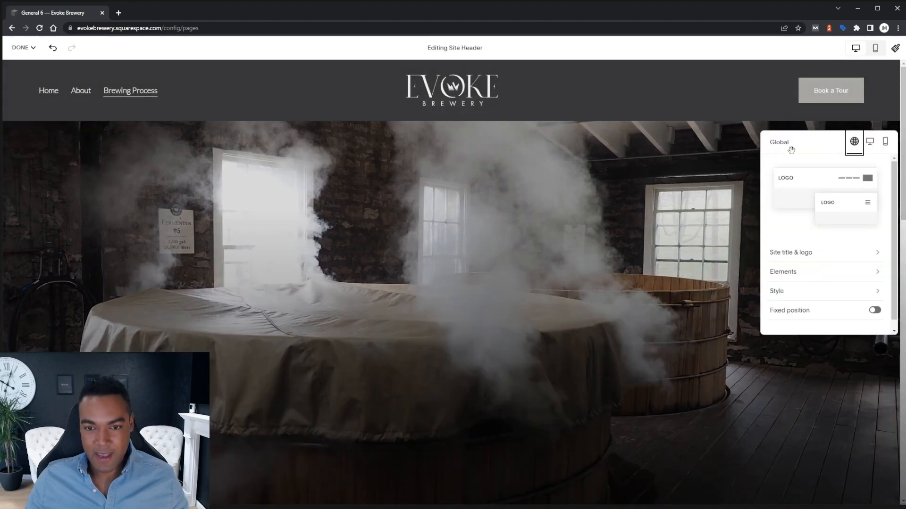
pyautogui.click(791, 272)
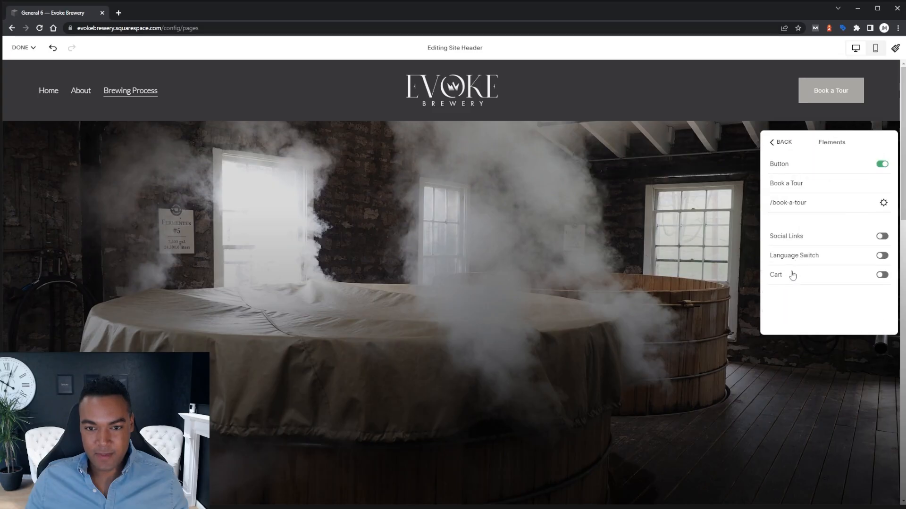
pyautogui.click(881, 165)
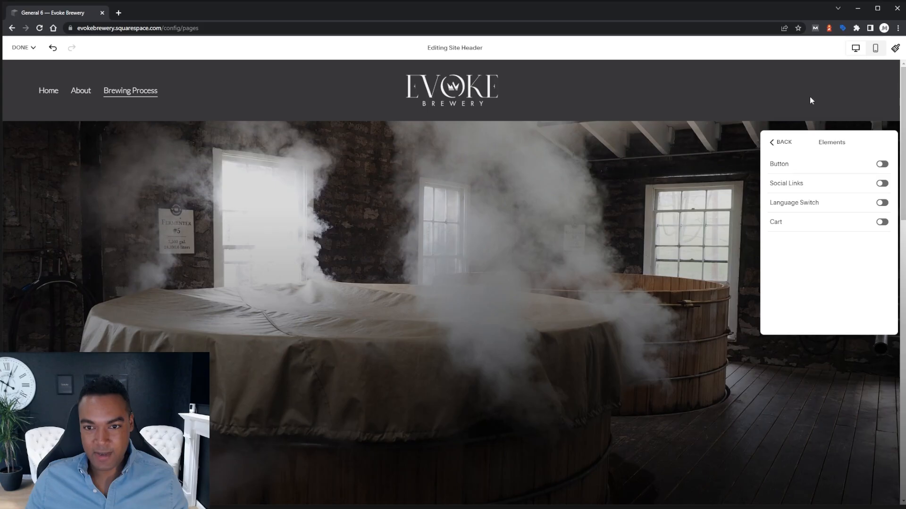
pyautogui.click(781, 142)
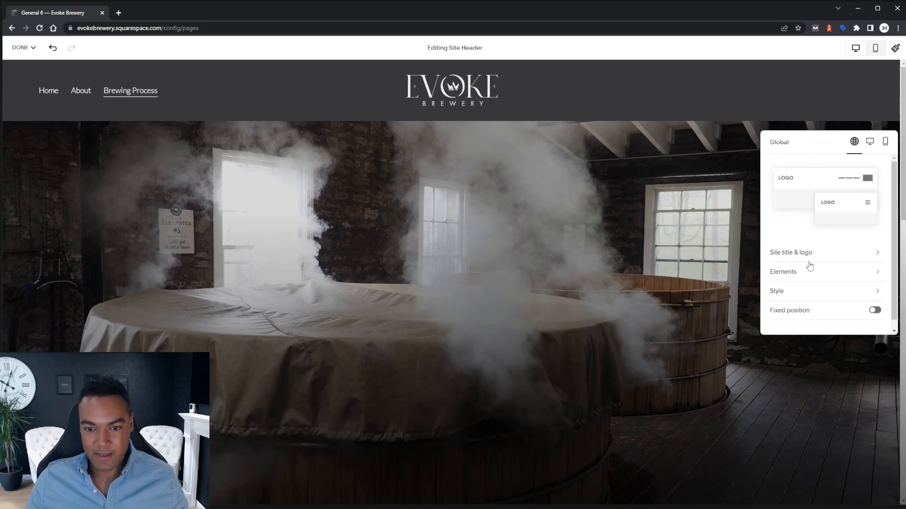
# - Try the desktop header layout with left logo and centred navigation, and restore the layout with left navigation and centred logo
pyautogui.click(870, 145)
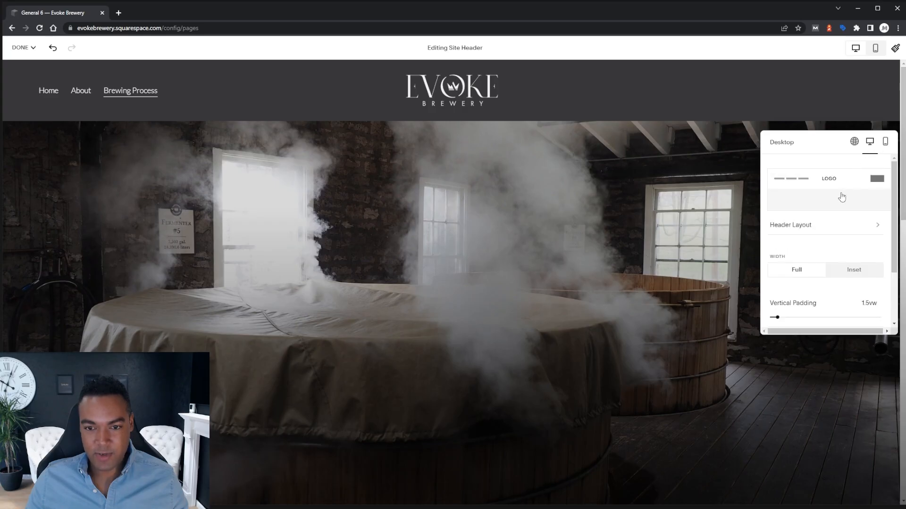
pyautogui.click(836, 228)
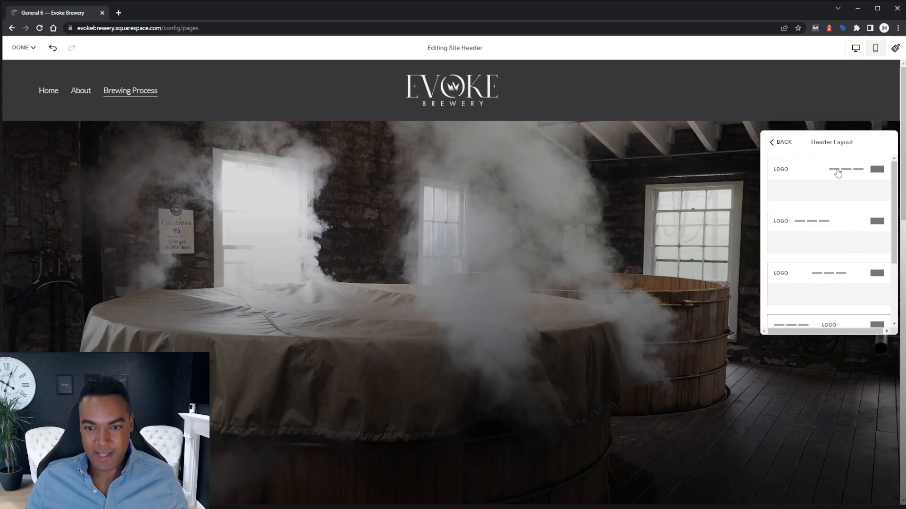
pyautogui.scroll(-1, 834, 226)
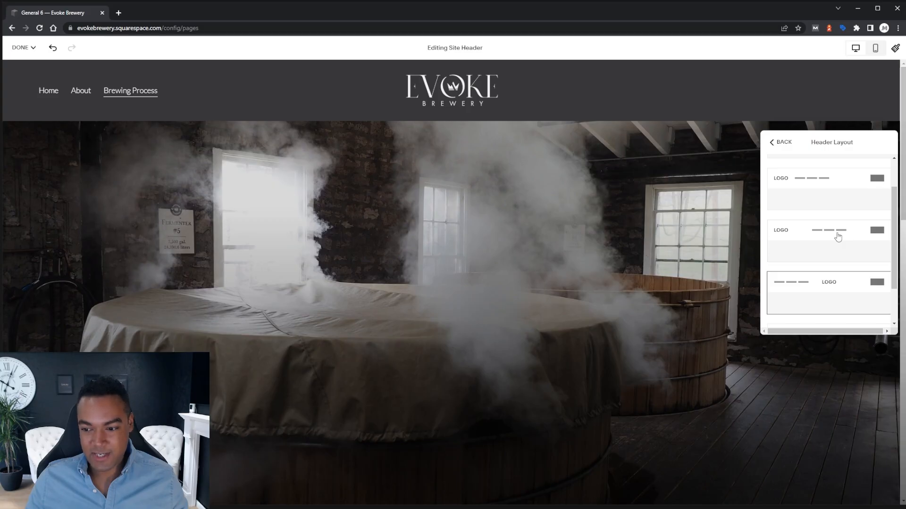
pyautogui.click(838, 237)
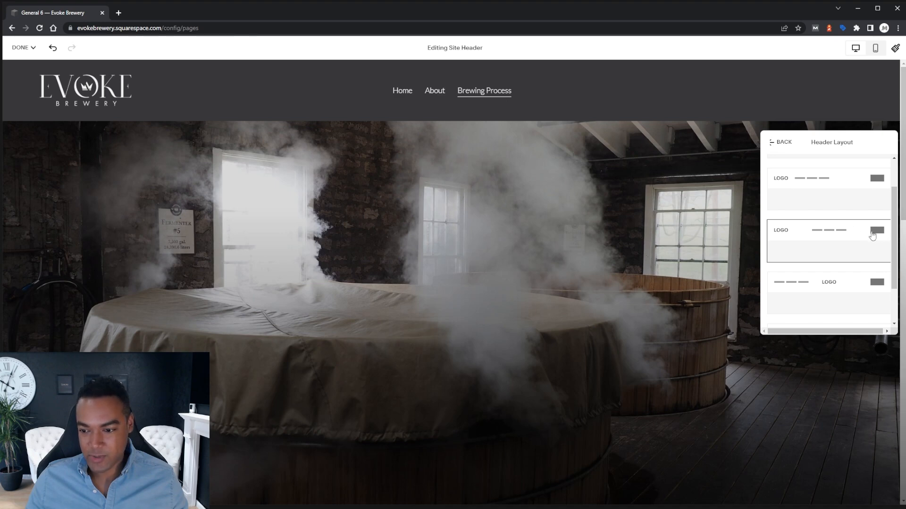
pyautogui.click(831, 282)
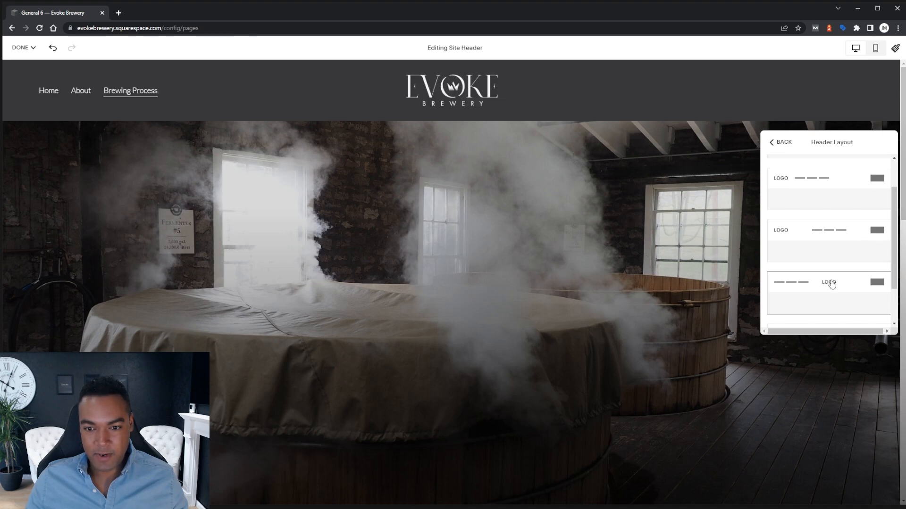
# - Turn the site header's Button element back on
pyautogui.click(782, 143)
pyautogui.click(804, 272)
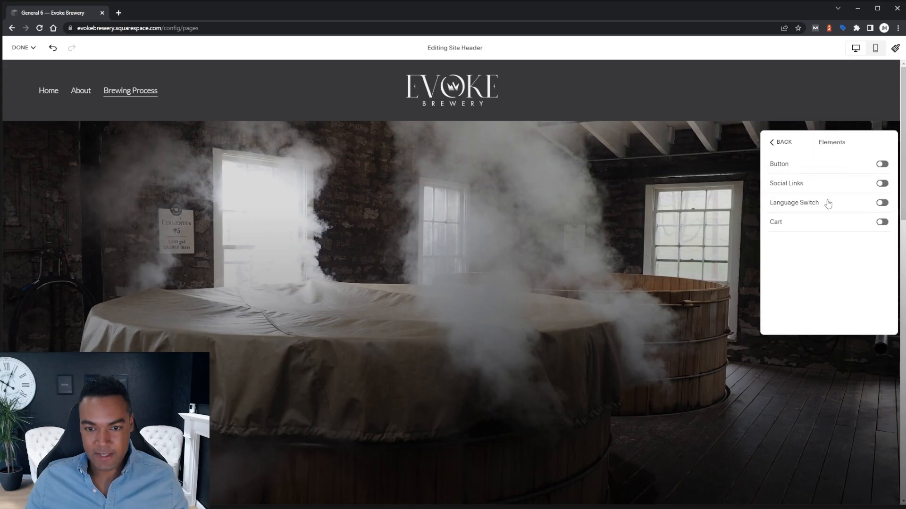
pyautogui.click(881, 165)
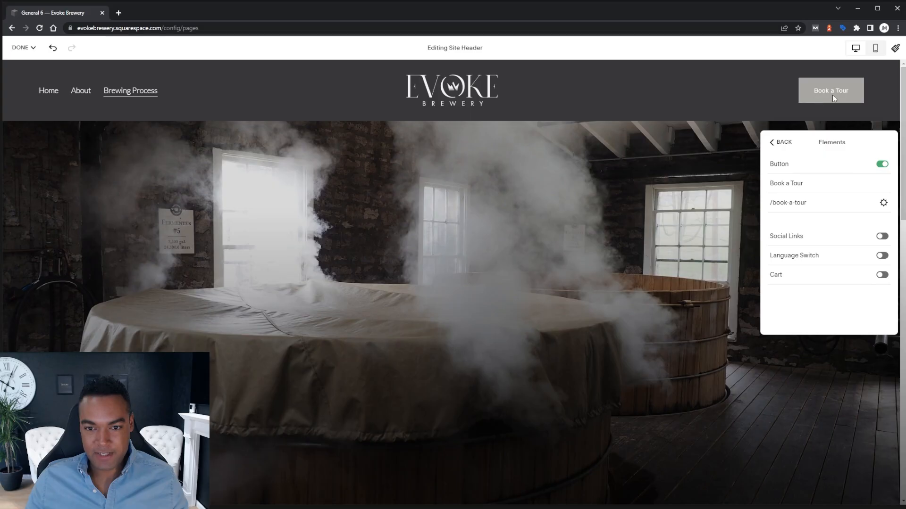
# - Replace the header button's link by picking the Book a Tour page, /book-a-tour, from the site's pages
pyautogui.click(775, 204)
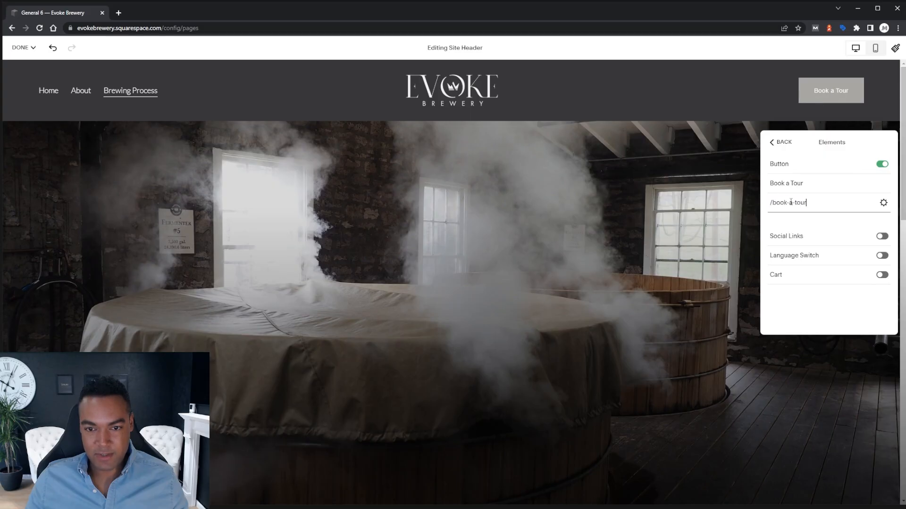
pyautogui.hotkey('shift', 'Left')
pyautogui.hotkey('shift', 'Left')
pyautogui.hotkey('shift', 'Left')
pyautogui.hotkey('shift', 'Left')
pyautogui.hotkey('shift', 'Left')
pyautogui.hotkey('shift', 'Left')
pyautogui.hotkey('shift', 'Left')
pyautogui.hotkey('shift', 'Left')
pyautogui.hotkey('shift', 'Left')
pyautogui.hotkey('shift', 'Left')
pyautogui.hotkey('shift', 'Left')
pyautogui.hotkey('shift', 'Left')
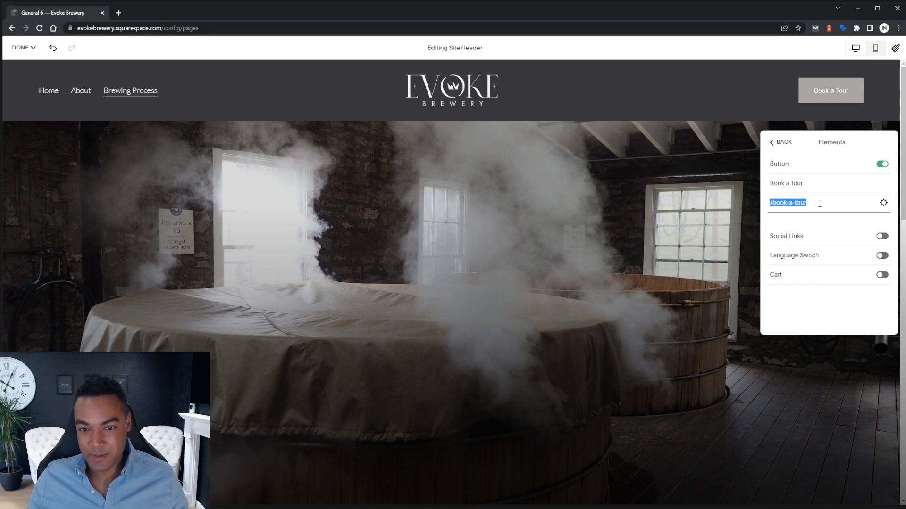
pyautogui.write('/')
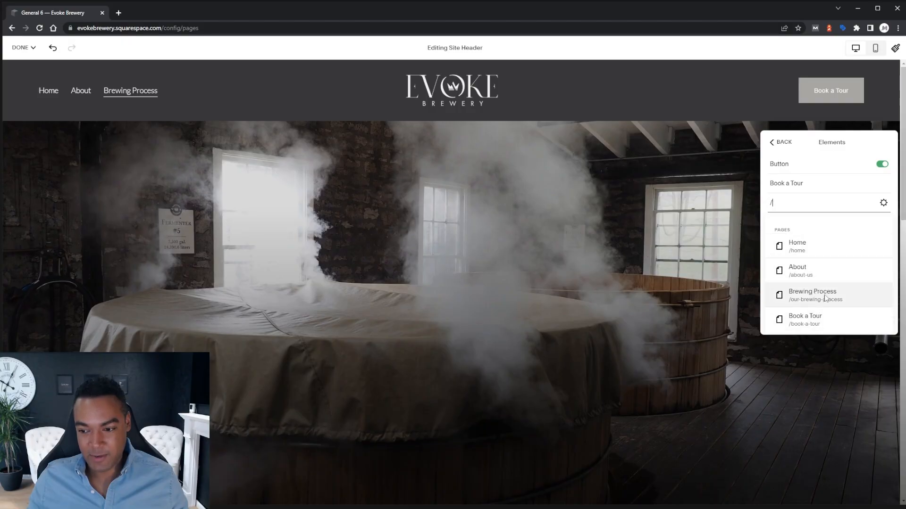
pyautogui.click(808, 321)
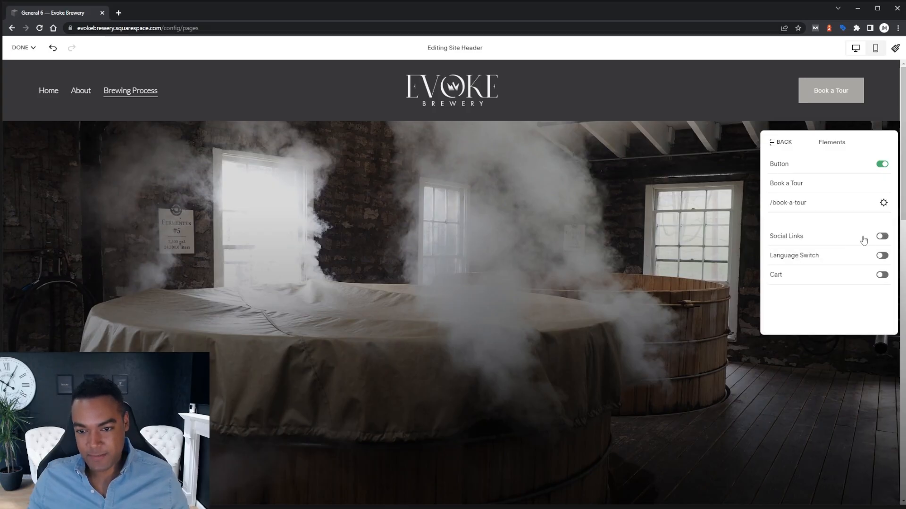
# - Turn on the header's Social Links element and open its social links for editing
pyautogui.click(882, 237)
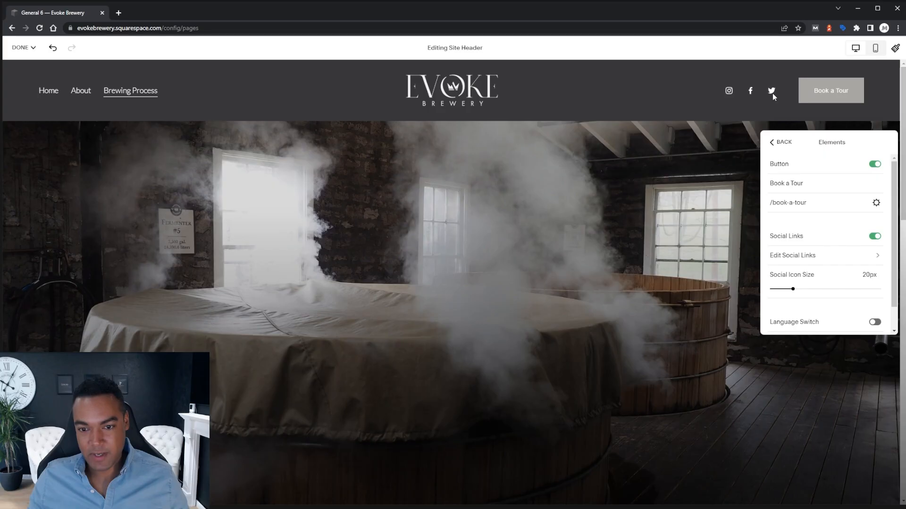
pyautogui.click(803, 258)
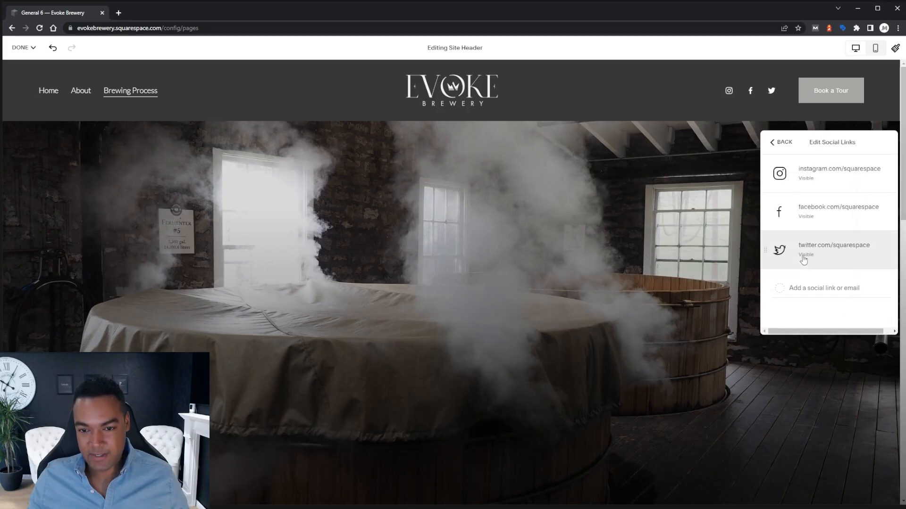
# - Try twitch.com as a new social link and clear the entry again
pyautogui.click(824, 287)
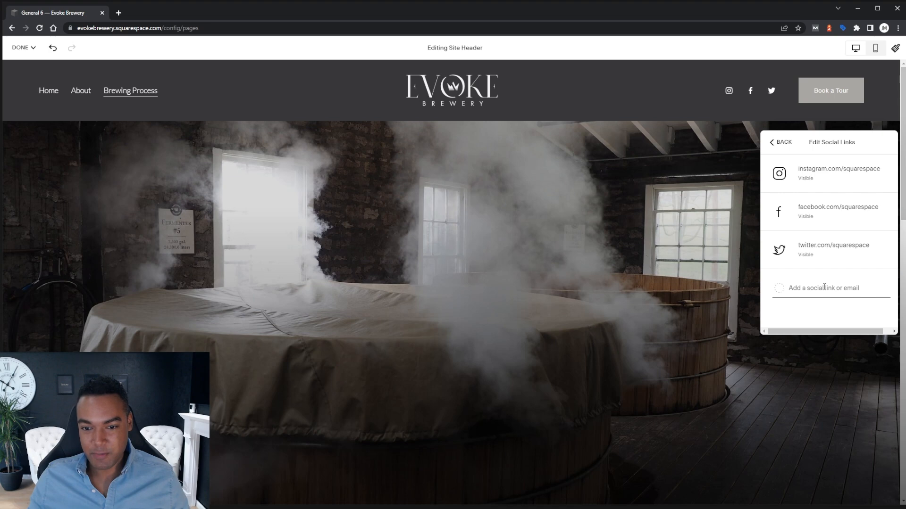
pyautogui.write('twitch.com')
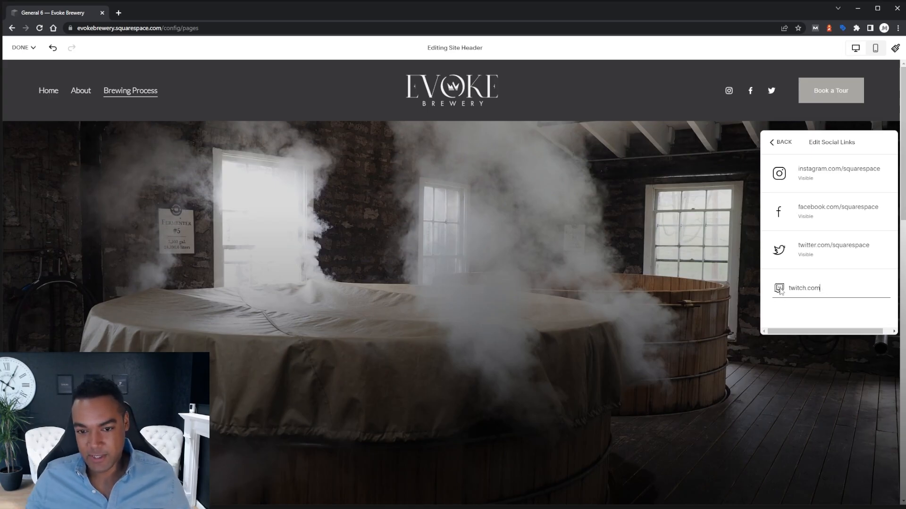
pyautogui.tripleClick(829, 288)
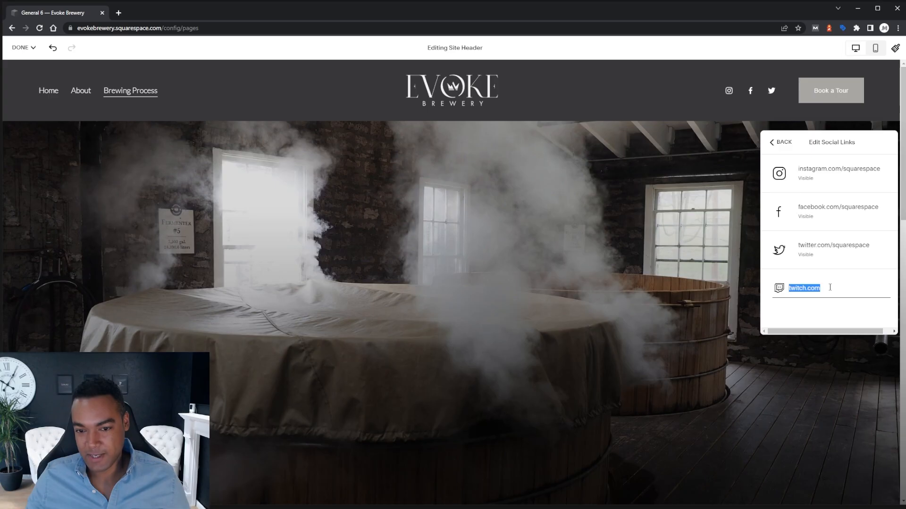
pyautogui.press('BackSpace')
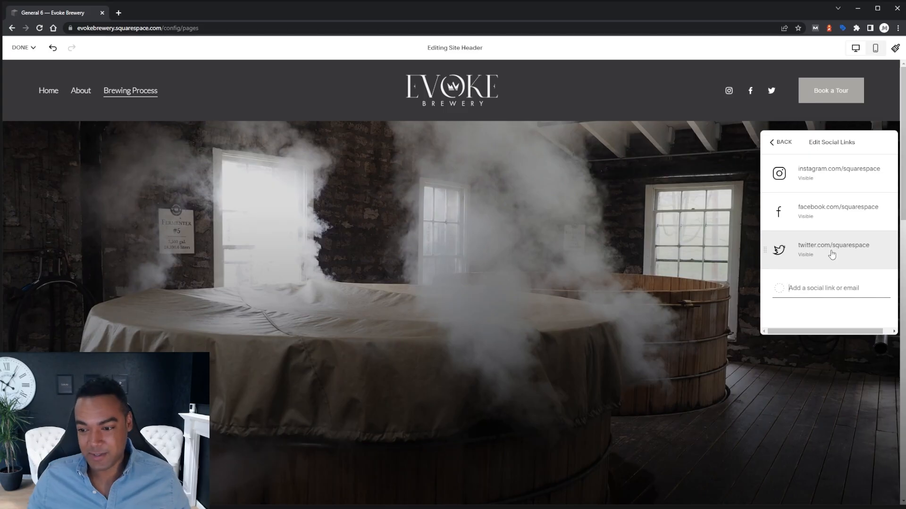
# - Leave the site header editor and save the header changes
pyautogui.click(783, 143)
pyautogui.click(783, 144)
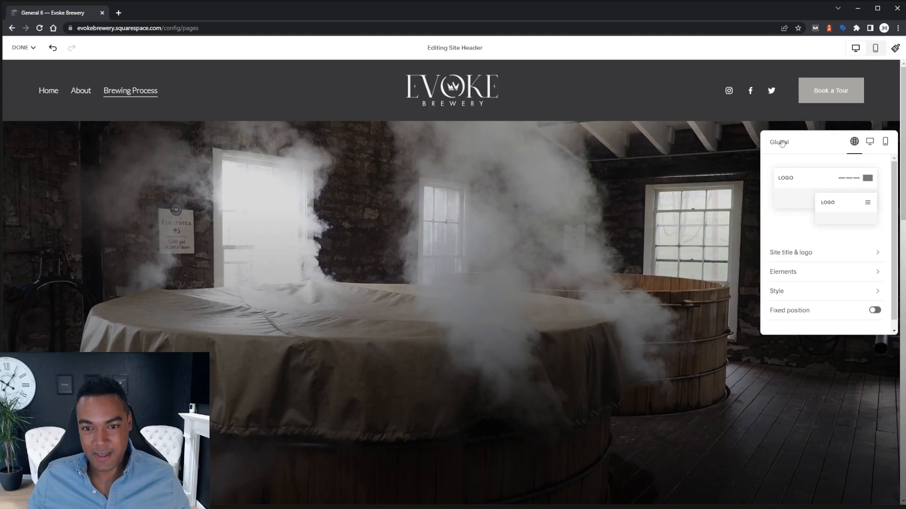
pyautogui.click(692, 237)
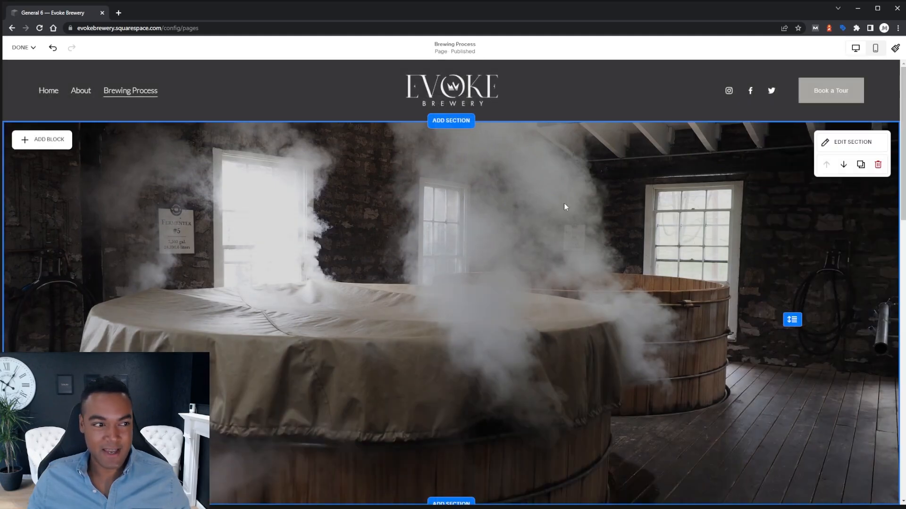
pyautogui.click(23, 47)
pyautogui.click(26, 75)
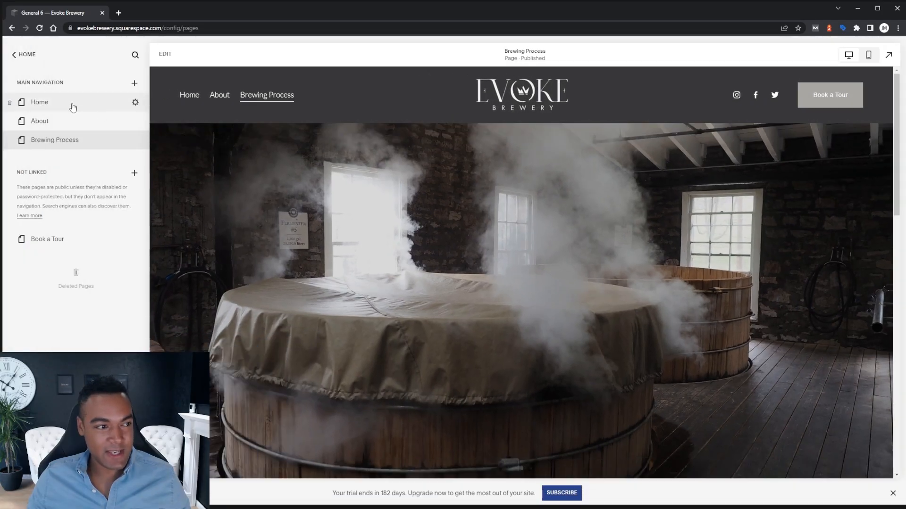
# - Open the Home page and review its welcome, About Us, taste, brewing process, contact and footer sections
pyautogui.click(72, 104)
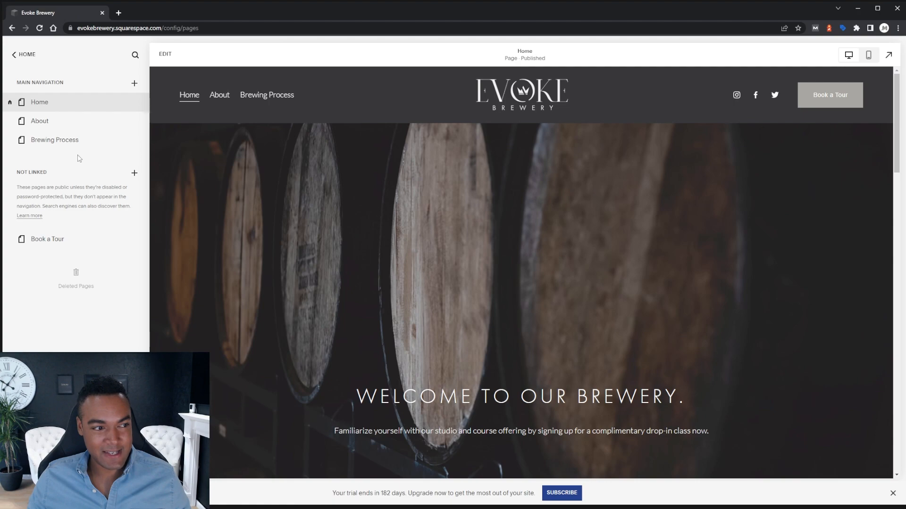
pyautogui.scroll(-15, 345, 188)
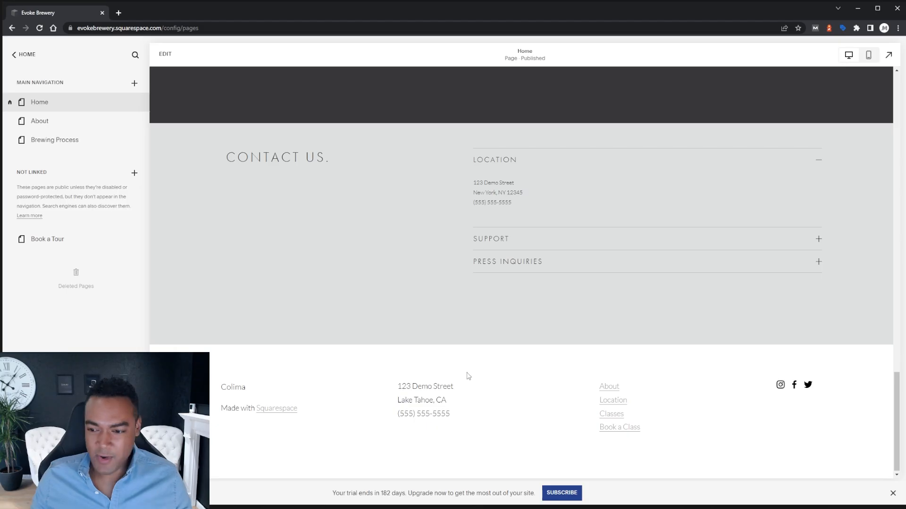
pyautogui.scroll(1, 477, 373)
pyautogui.scroll(10, 478, 372)
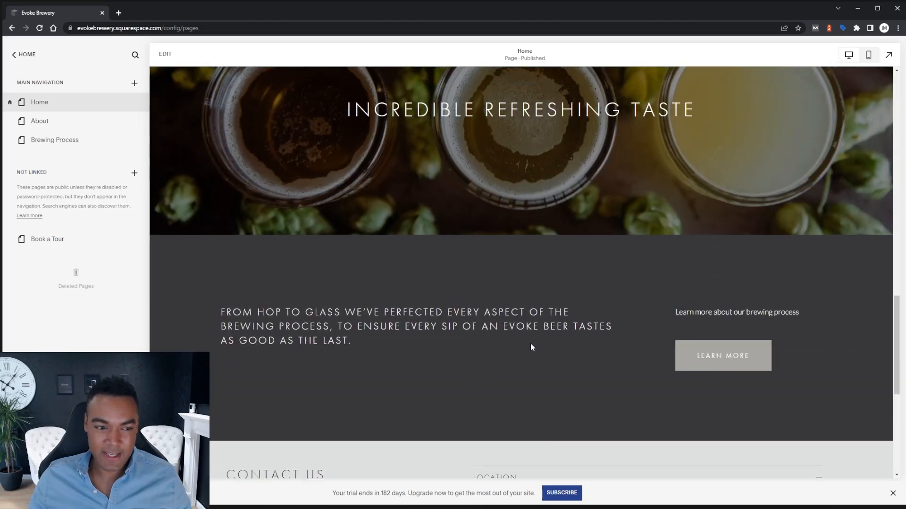
pyautogui.scroll(6, 546, 337)
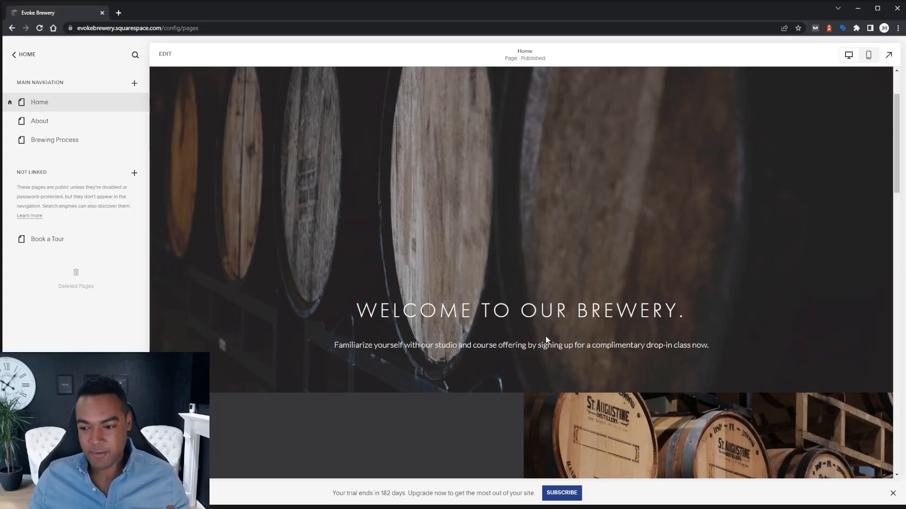
pyautogui.scroll(-5, 547, 339)
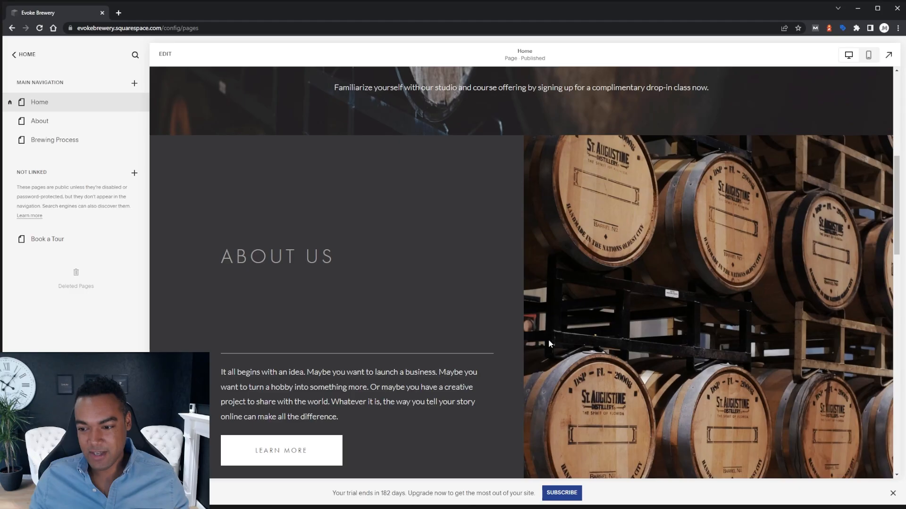
pyautogui.scroll(-3, 548, 343)
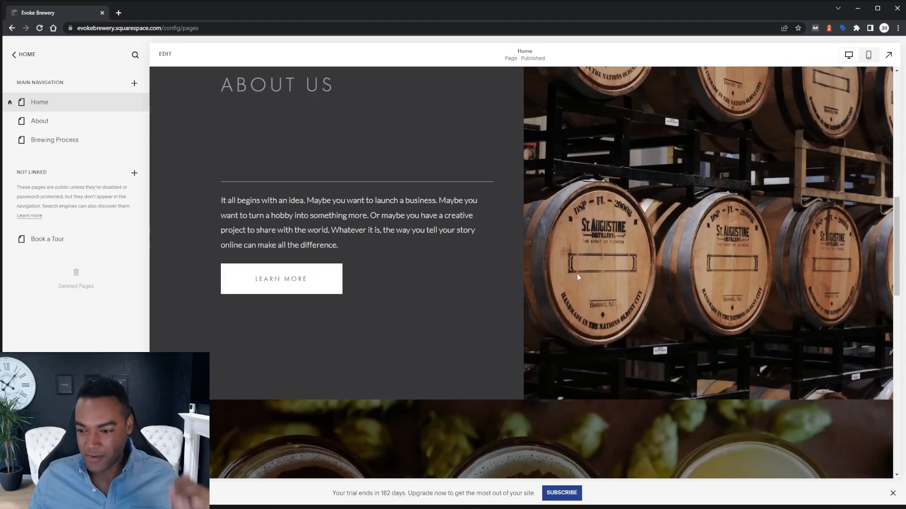
pyautogui.scroll(-1, 578, 278)
pyautogui.scroll(-9, 577, 279)
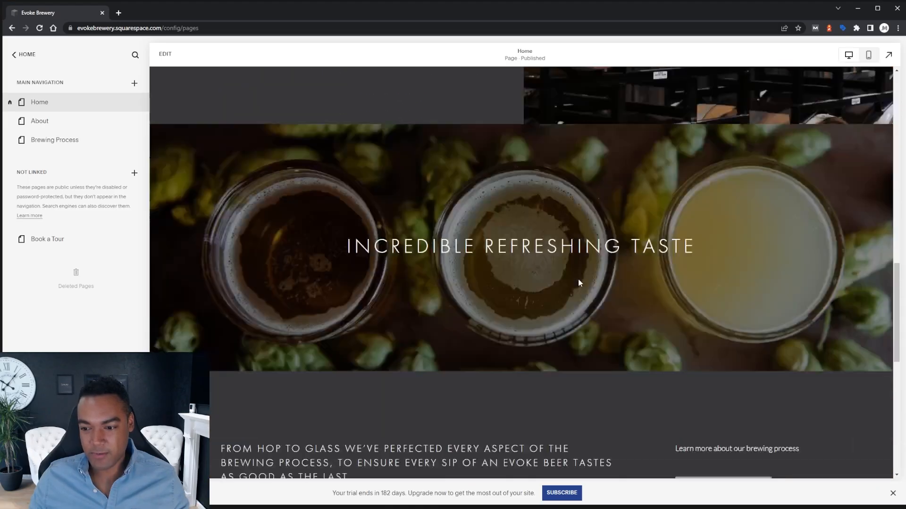
pyautogui.scroll(-3, 580, 280)
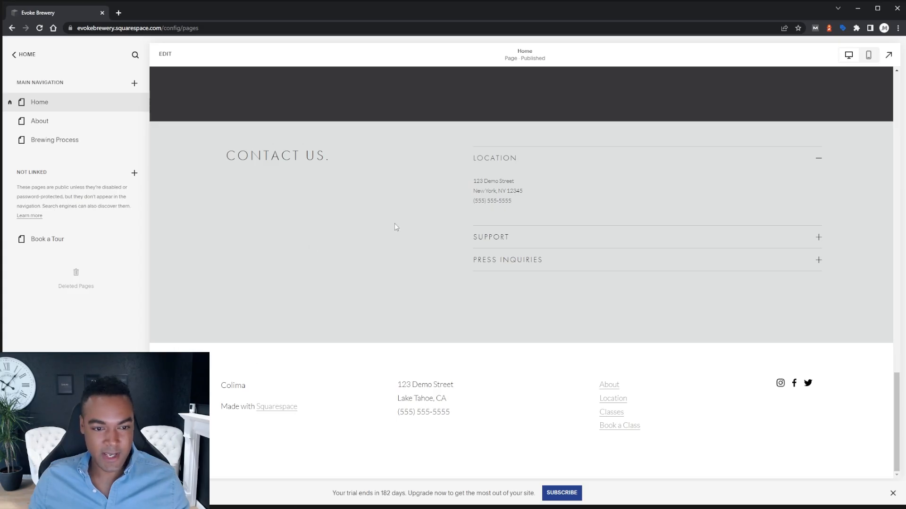
# - Enter edit mode on the Home page and open the site footer for editing
pyautogui.click(362, 303)
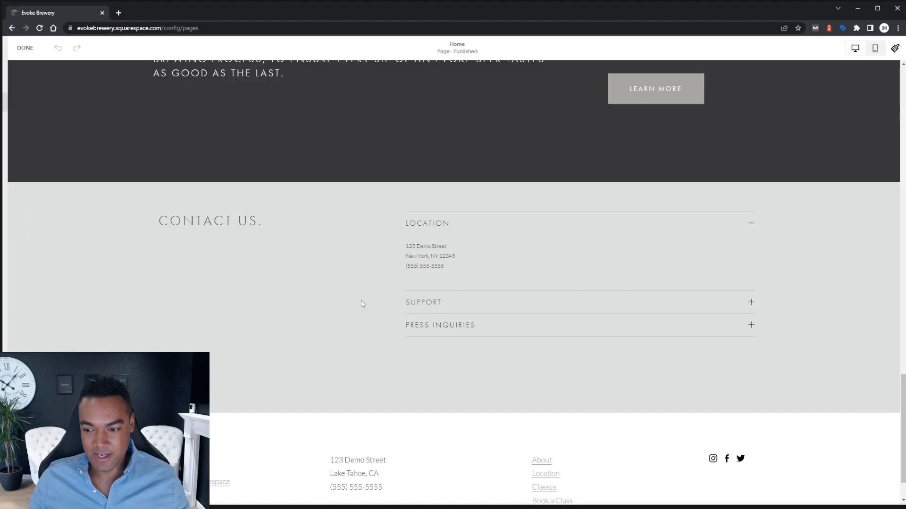
pyautogui.scroll(-1, 460, 325)
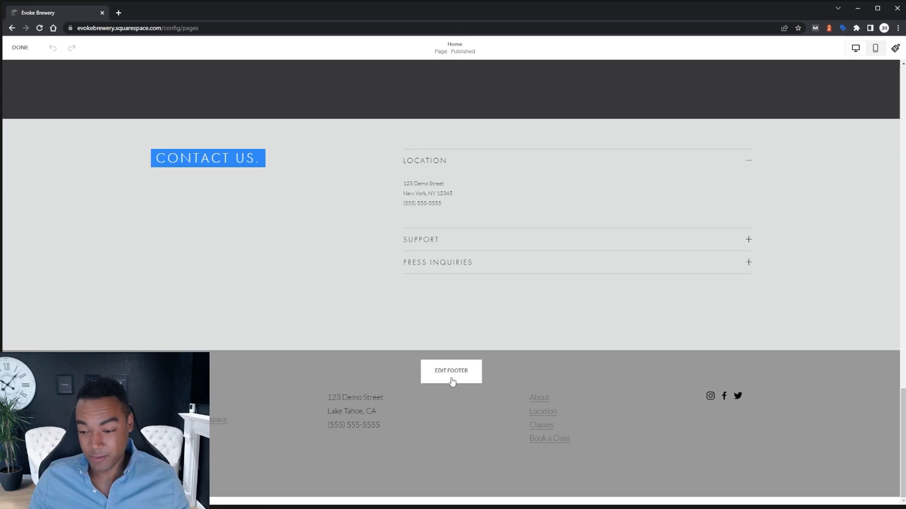
pyautogui.click(452, 373)
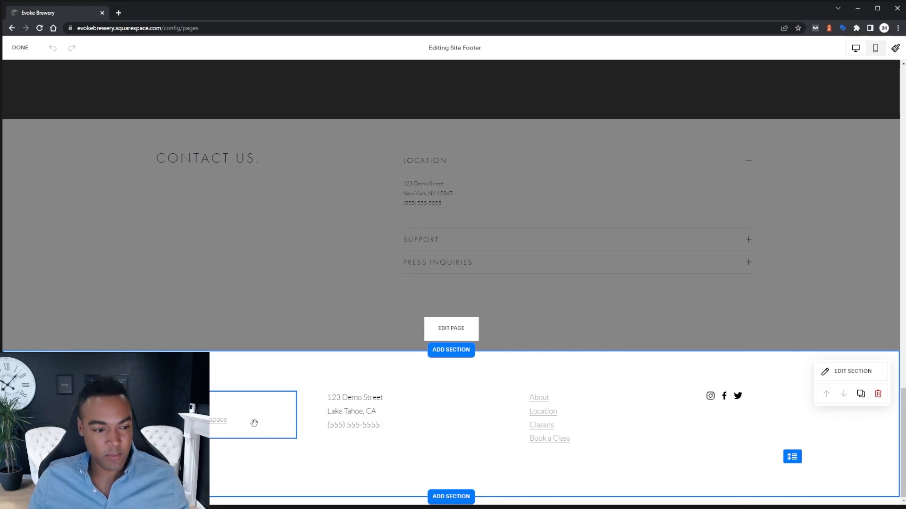
# - Try shifting the footer's address text block sideways, return it to its place and narrow it from its right edge
pyautogui.click(411, 421)
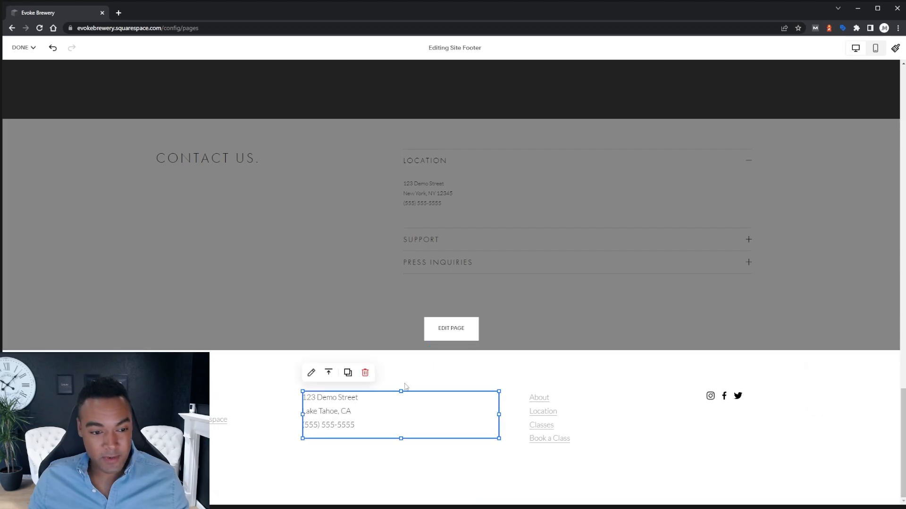
pyautogui.moveTo(442, 391); pyautogui.dragTo(470, 396)
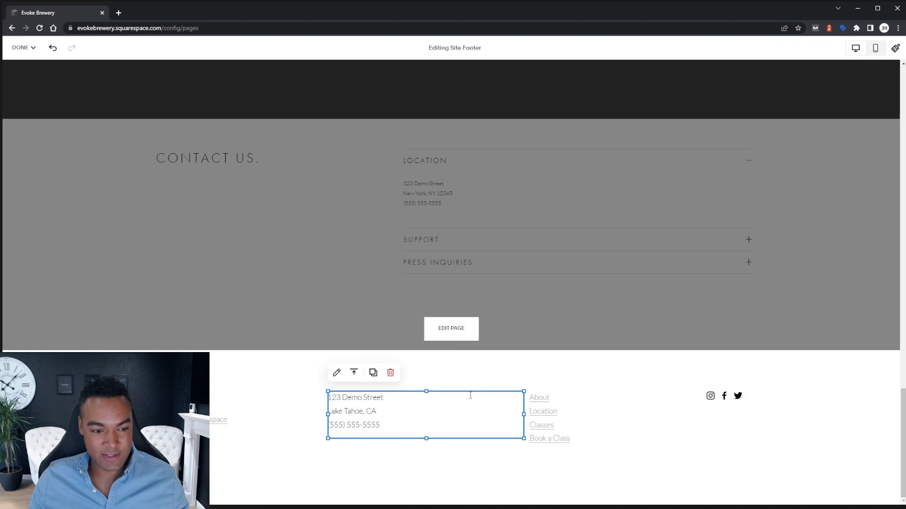
pyautogui.moveTo(523, 415); pyautogui.dragTo(474, 415)
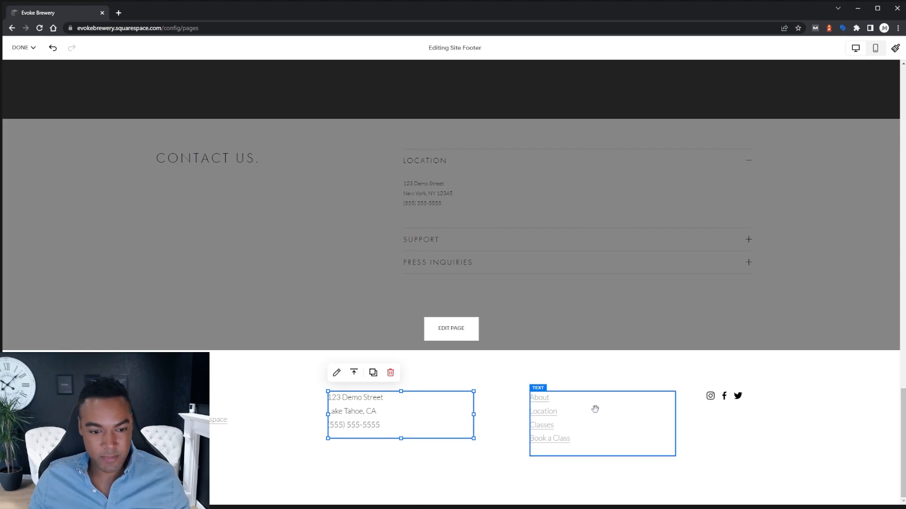
# - Remove the footer's page links text block and its "Made with Squarespace" text block
pyautogui.click(556, 402)
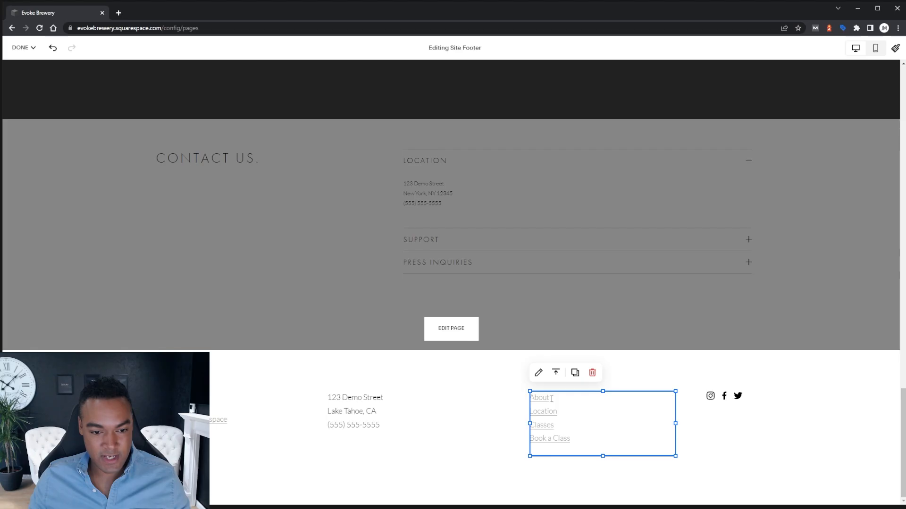
pyautogui.click(592, 372)
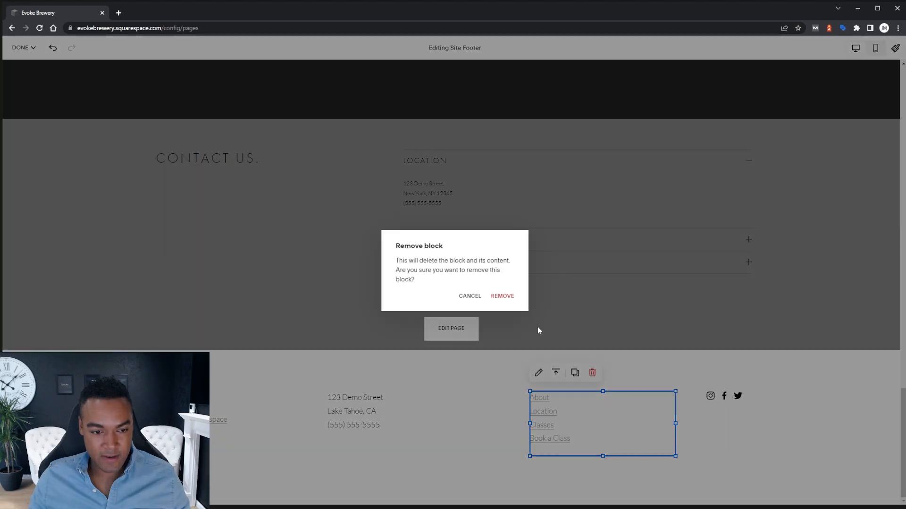
pyautogui.click(509, 298)
pyautogui.click(259, 416)
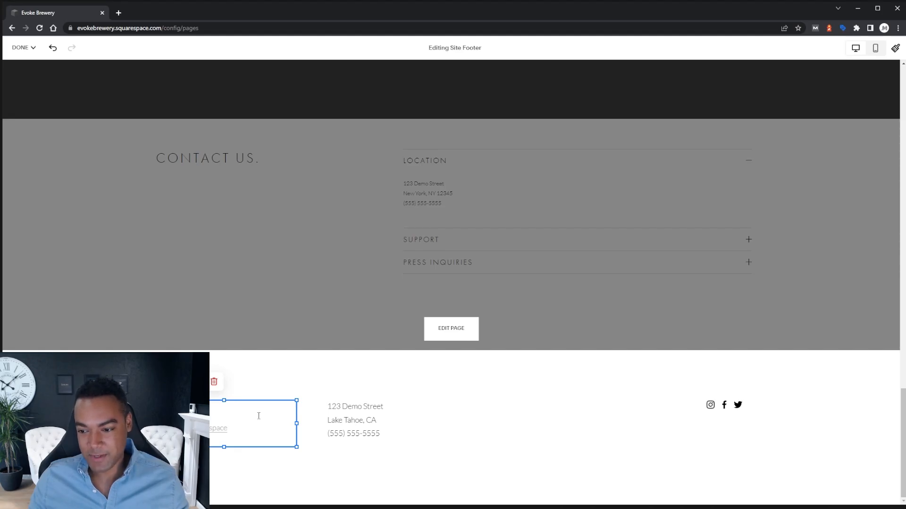
pyautogui.click(214, 382)
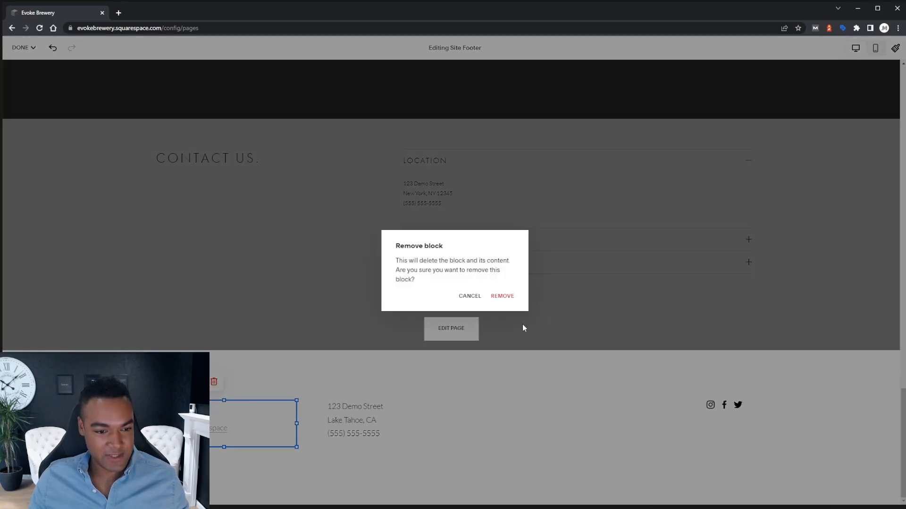
pyautogui.click(502, 297)
# - Widen the footer's address text block on both sides and centre-align its text
pyautogui.click(400, 406)
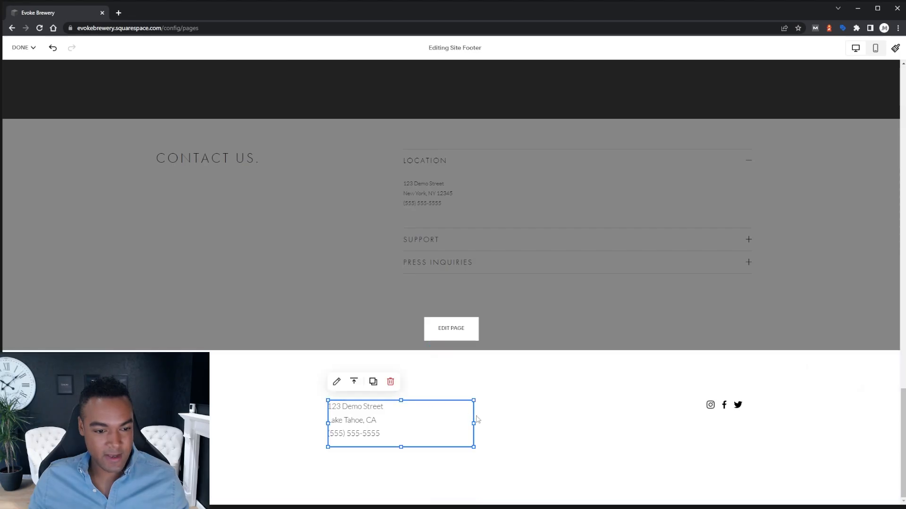
pyautogui.moveTo(473, 423); pyautogui.dragTo(622, 421)
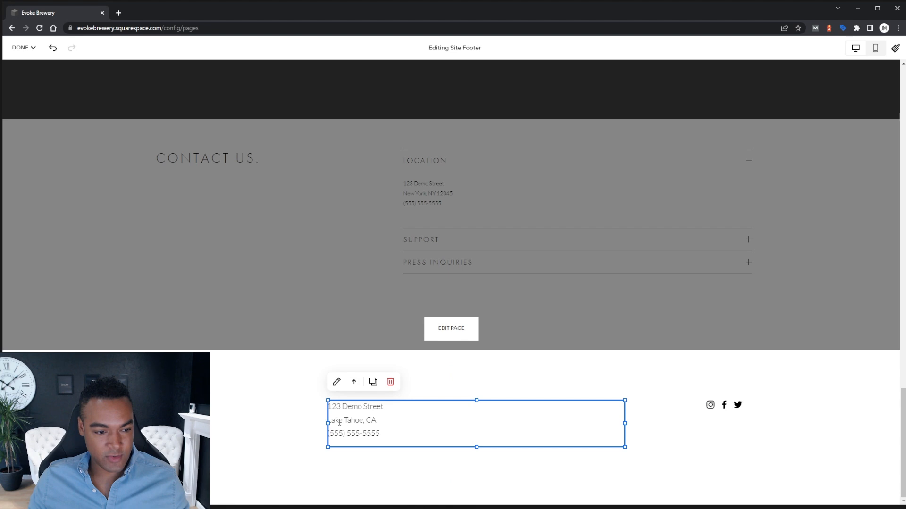
pyautogui.moveTo(327, 423); pyautogui.dragTo(277, 426)
pyautogui.click(426, 408)
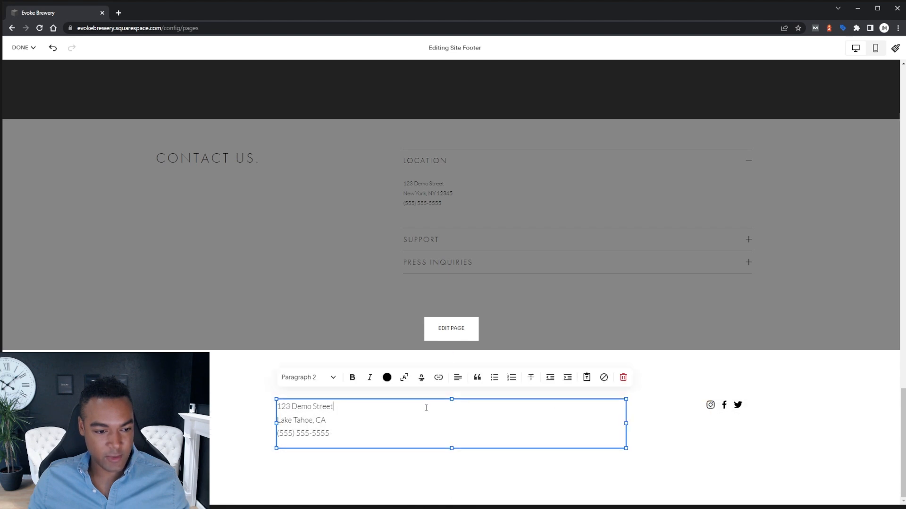
pyautogui.click(458, 377)
pyautogui.click(457, 398)
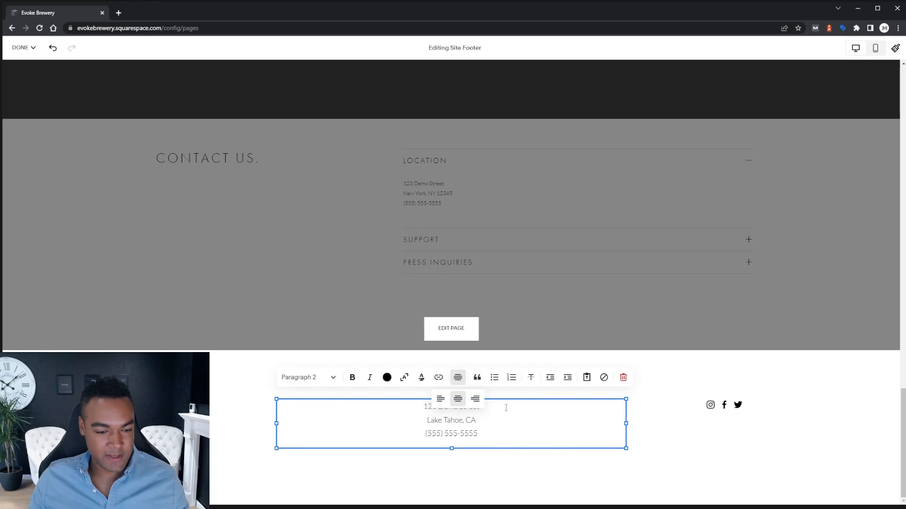
# - Join the footer's street and city lines with a comma and add "Evoke Brewery" as a separate line above them
pyautogui.press('Delete')
pyautogui.write(', CA')
pyautogui.press('End')
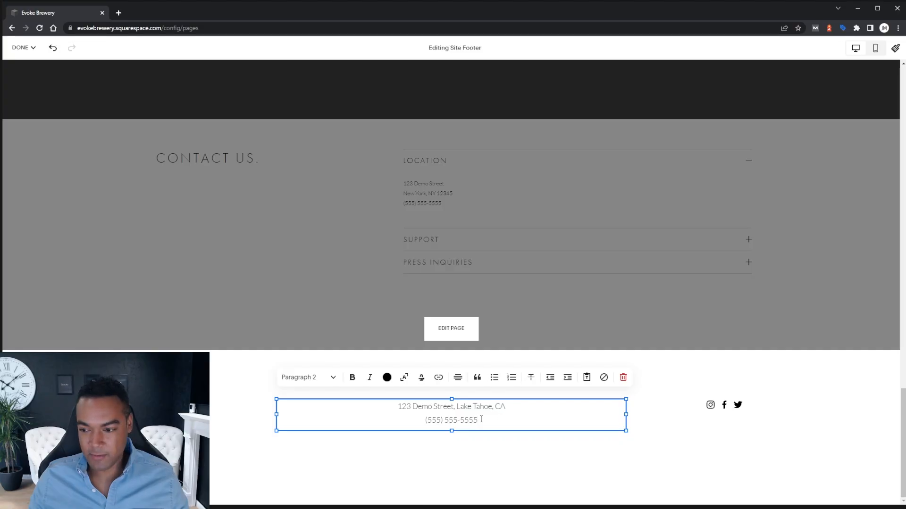
pyautogui.press('Return')
pyautogui.press('Up')
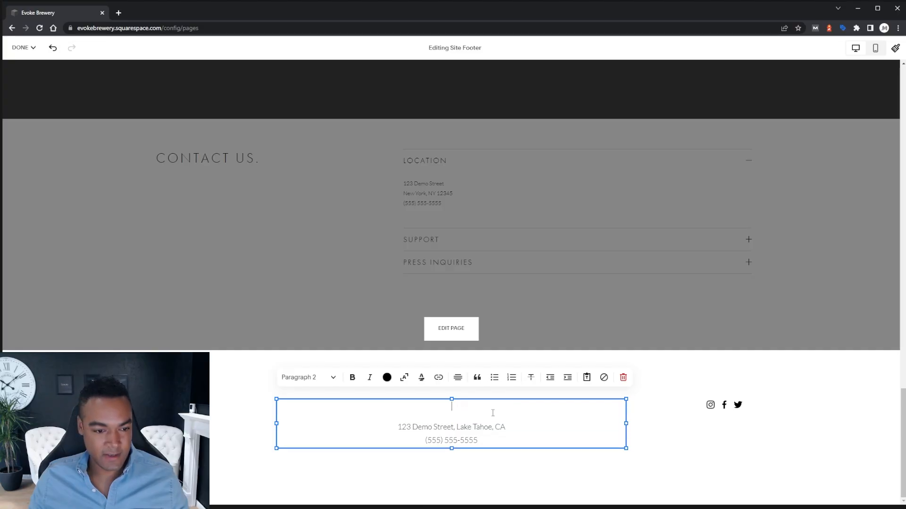
pyautogui.write('Evoke Brewery')
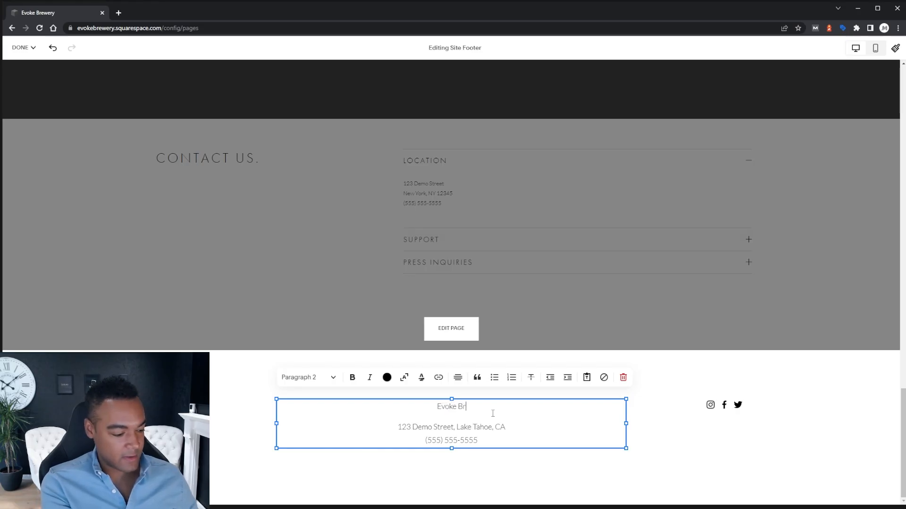
pyautogui.press('Escape')
# - Move the social links block to the footer's centre beneath the phone number and set its icon alignment to centre
pyautogui.click(660, 390)
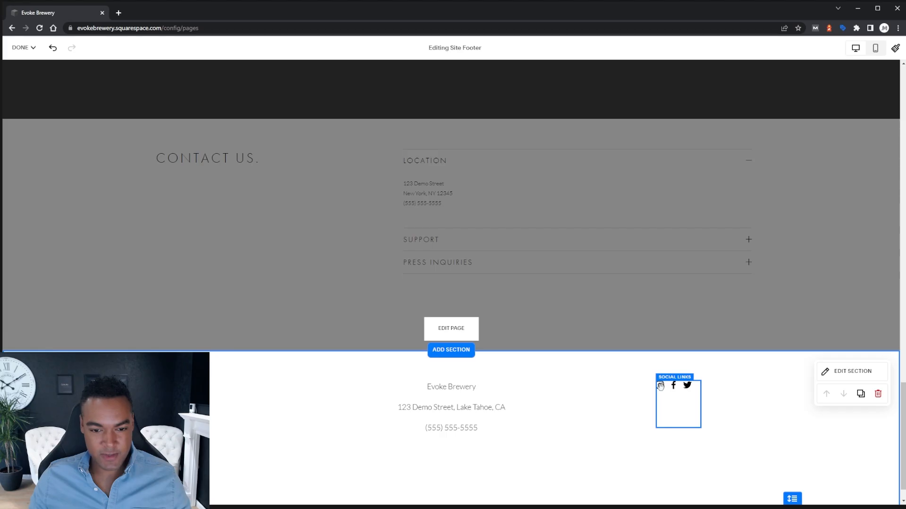
pyautogui.moveTo(665, 392); pyautogui.dragTo(445, 462)
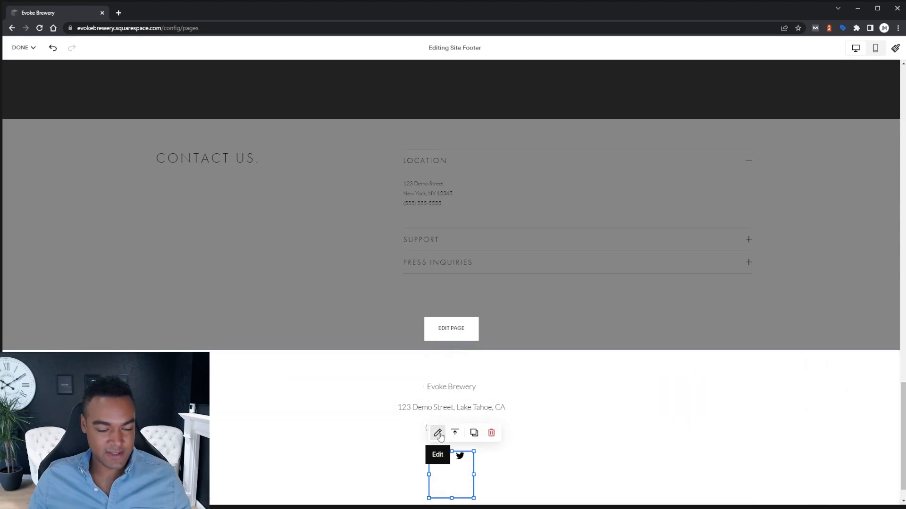
pyautogui.click(438, 434)
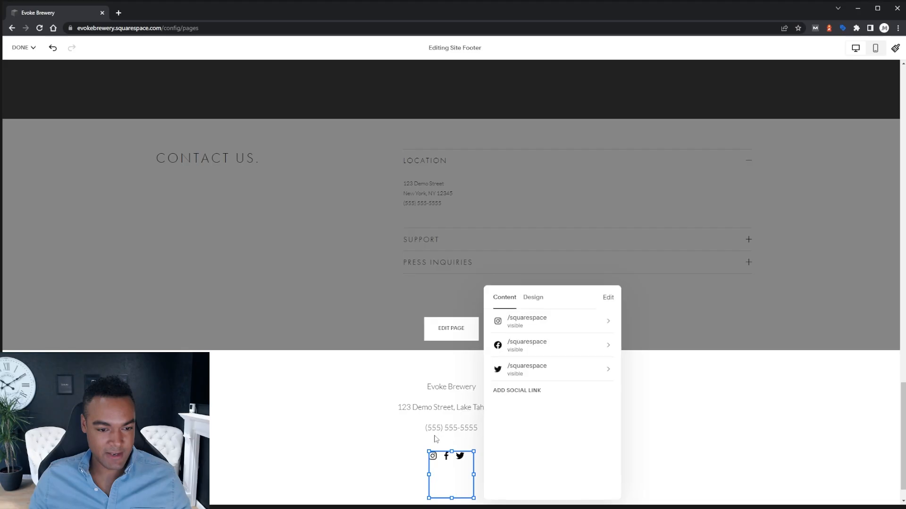
pyautogui.click(534, 297)
pyautogui.click(550, 372)
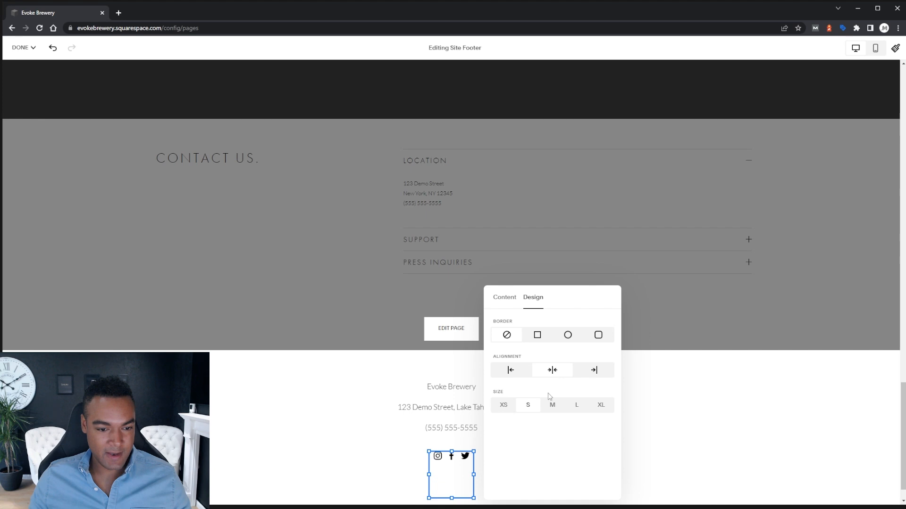
pyautogui.click(504, 298)
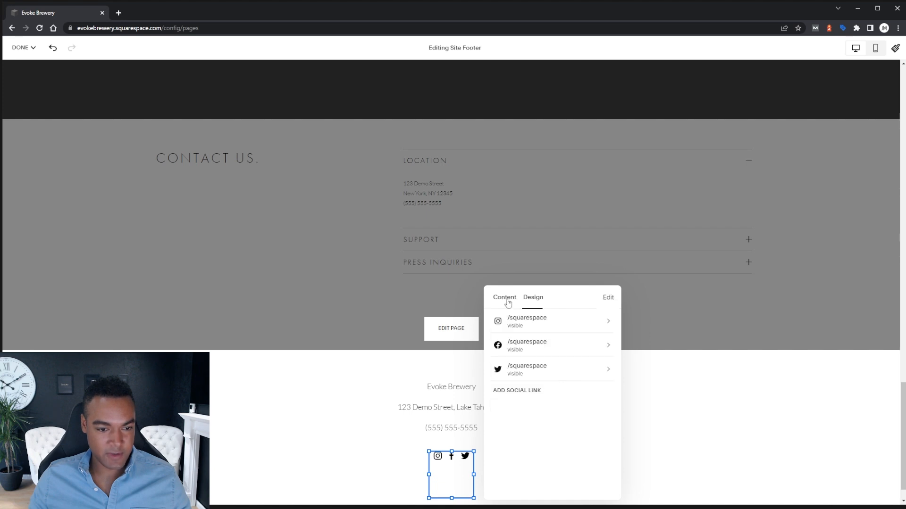
pyautogui.click(370, 386)
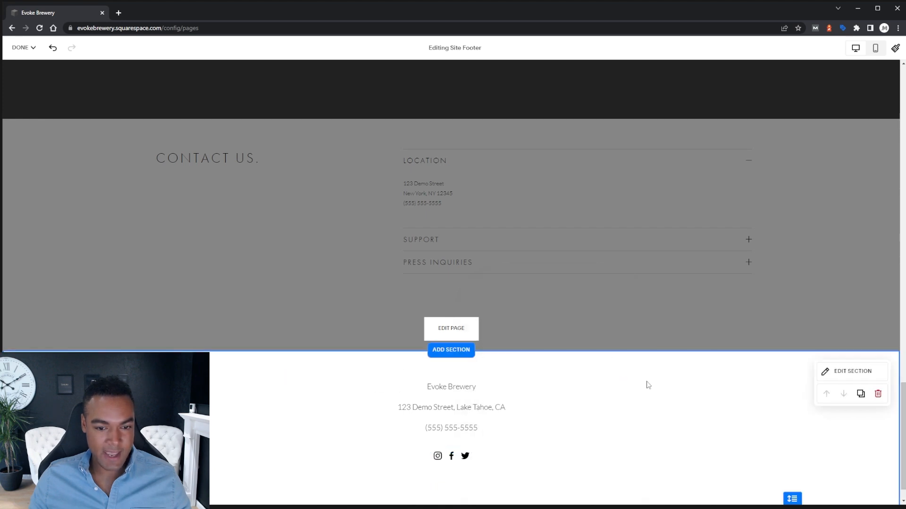
# - Apply the Darkest 1 colour theme to the footer section after trying Darkest 2
pyautogui.click(839, 376)
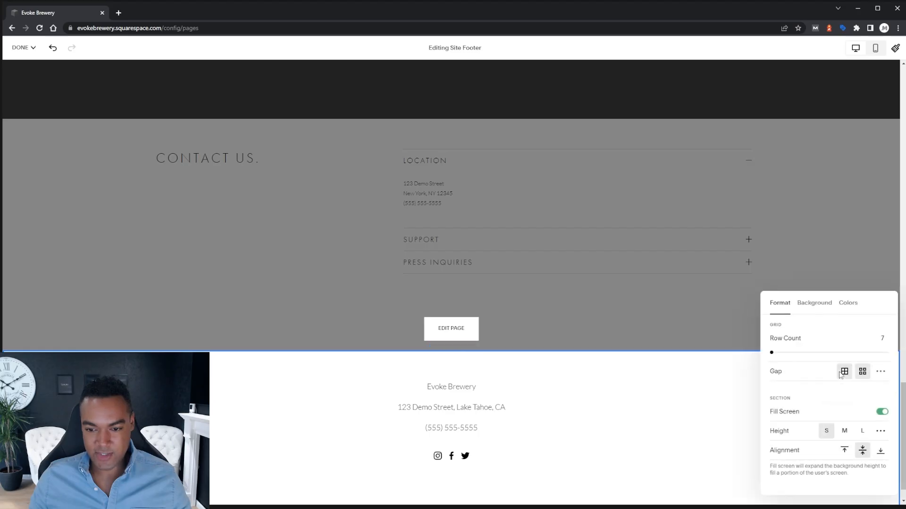
pyautogui.click(847, 303)
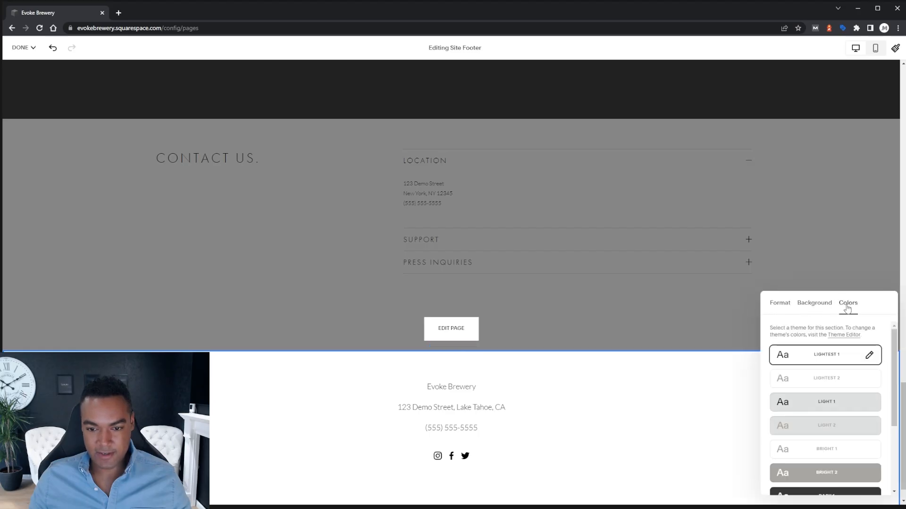
pyautogui.scroll(-3, 829, 393)
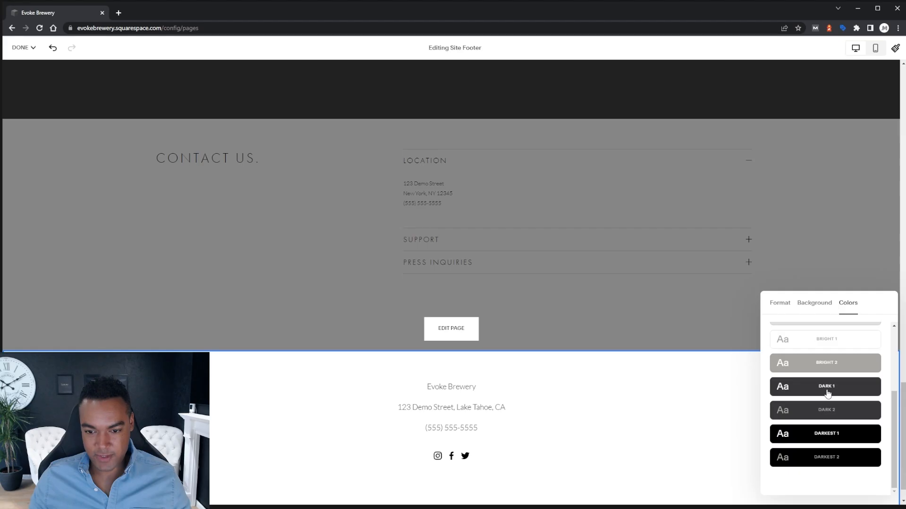
pyautogui.click(830, 436)
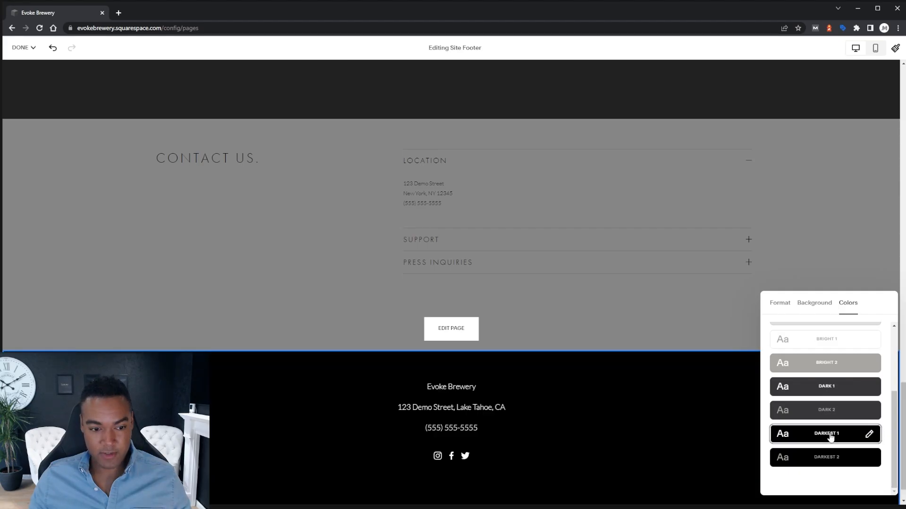
pyautogui.click(833, 456)
pyautogui.click(832, 434)
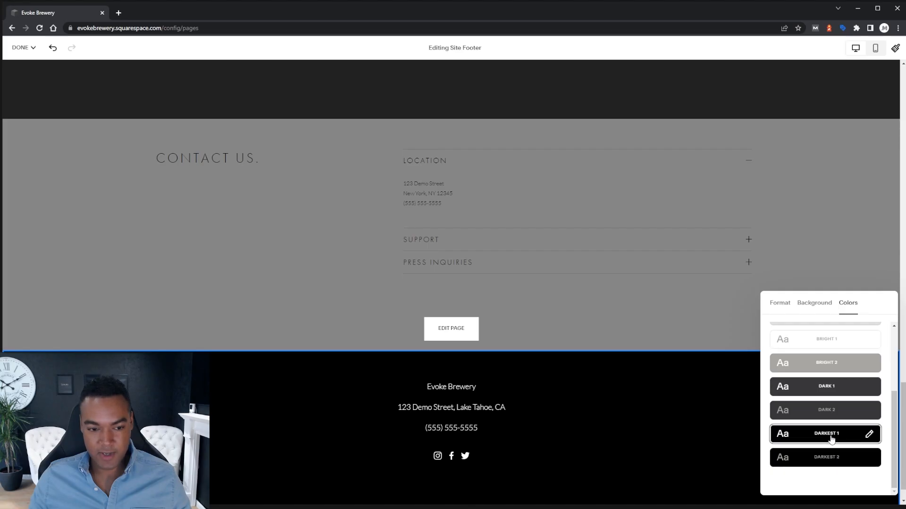
pyautogui.click(646, 374)
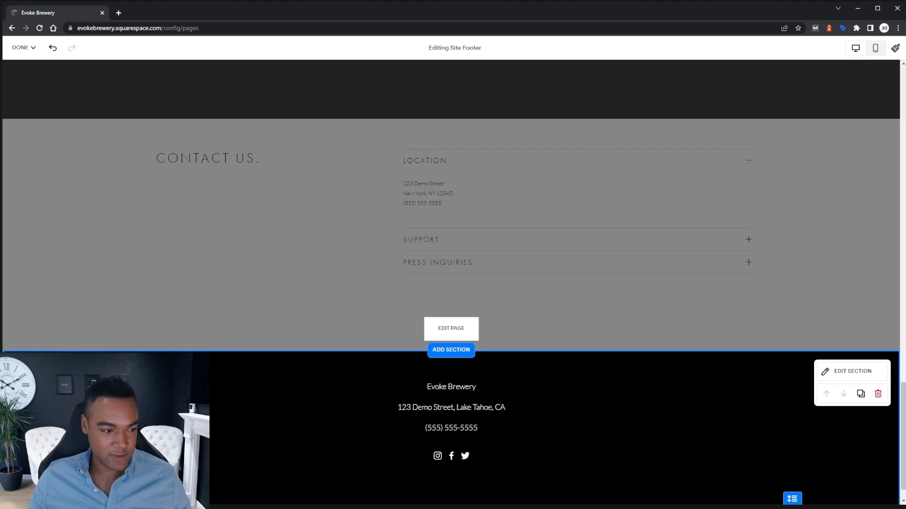
# - Add an image block to the footer and place it beside the address text, level with the brewery name
pyautogui.click(792, 499)
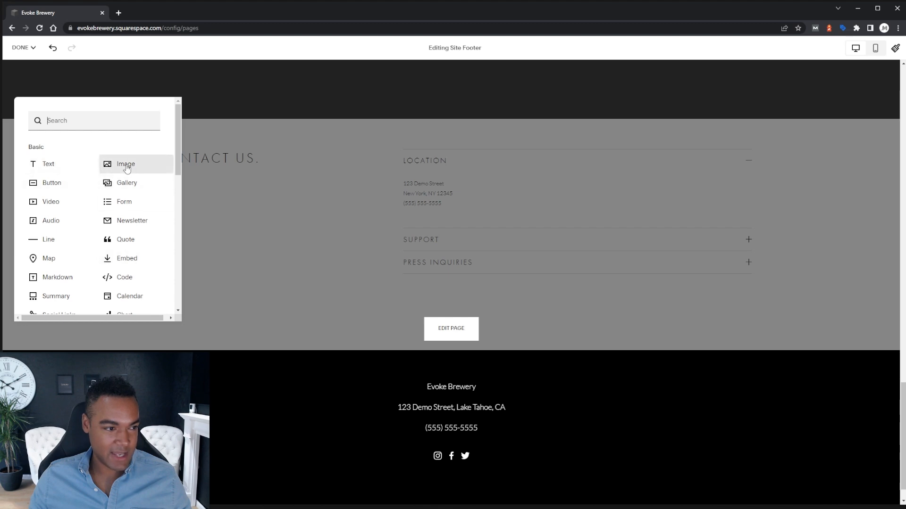
pyautogui.moveTo(127, 168); pyautogui.dragTo(236, 174)
pyautogui.moveTo(372, 380); pyautogui.dragTo(297, 434)
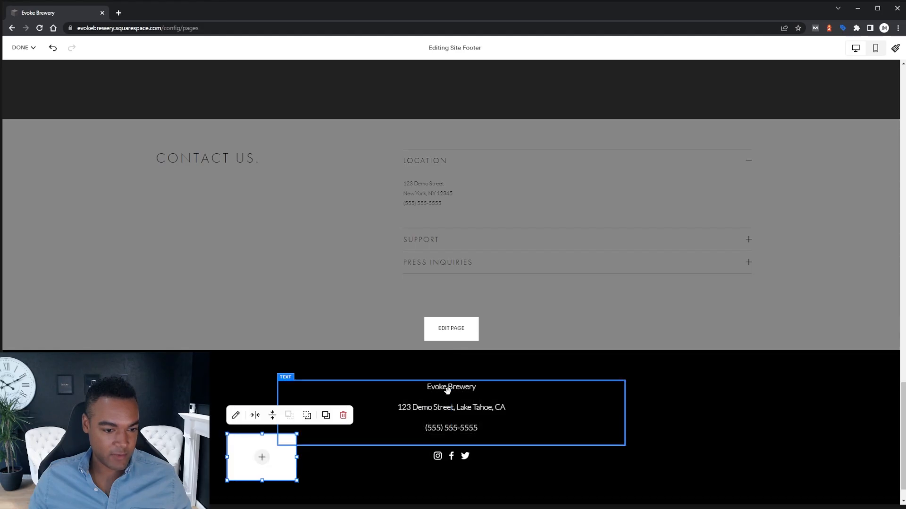
pyautogui.moveTo(277, 447); pyautogui.dragTo(245, 378)
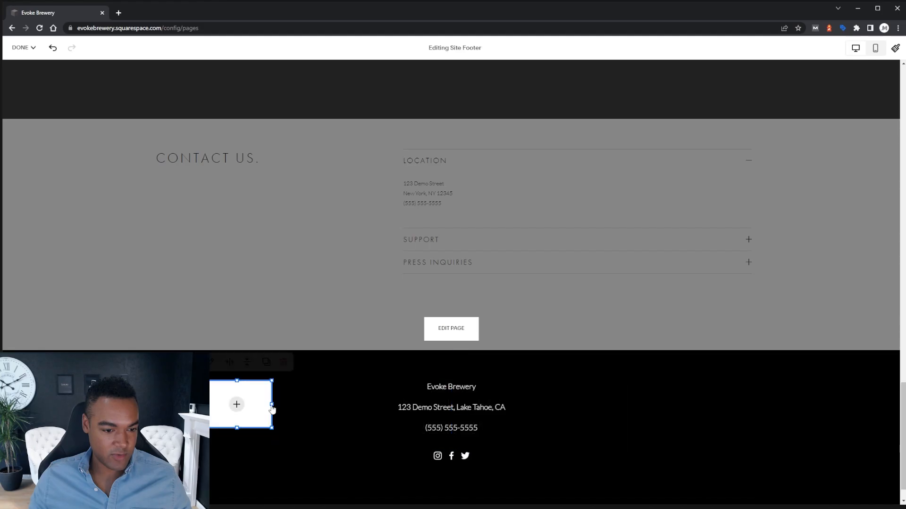
# - Shorten the social links block, and move it and the address text block down to free space above them
pyautogui.click(465, 456)
pyautogui.moveTo(454, 467); pyautogui.dragTo(465, 456)
pyautogui.moveTo(465, 474)
pyautogui.mouseDown()
pyautogui.moveTo(467, 485)
pyautogui.moveTo(463, 434)
pyautogui.moveTo(468, 466)
pyautogui.mouseUp()
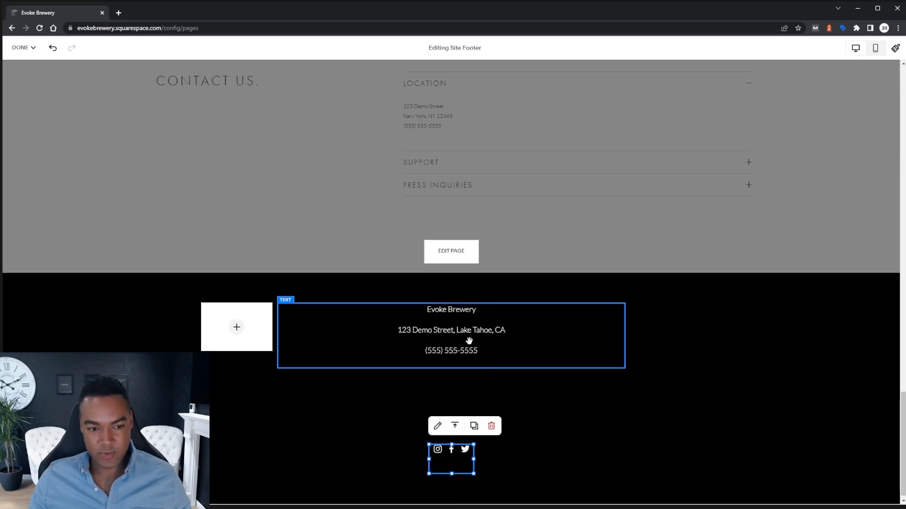
pyautogui.click(479, 357)
pyautogui.moveTo(476, 302); pyautogui.dragTo(477, 358)
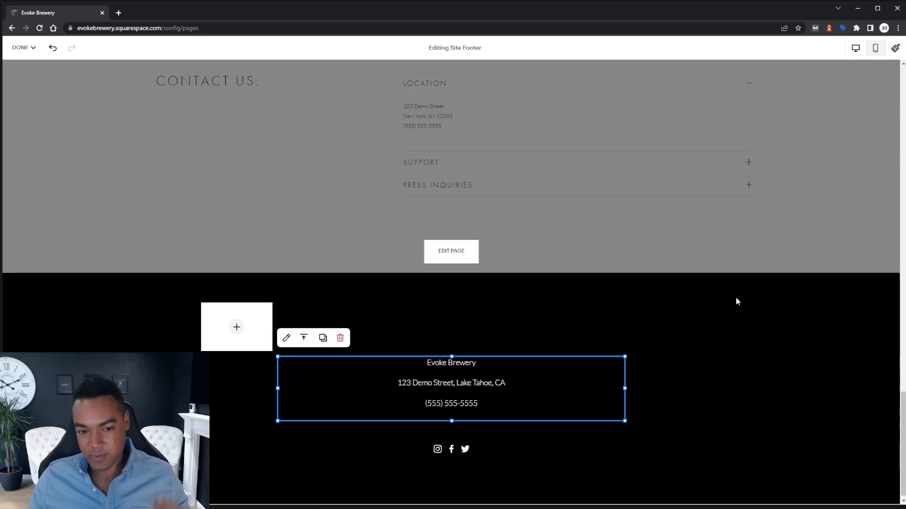
pyautogui.click(834, 291)
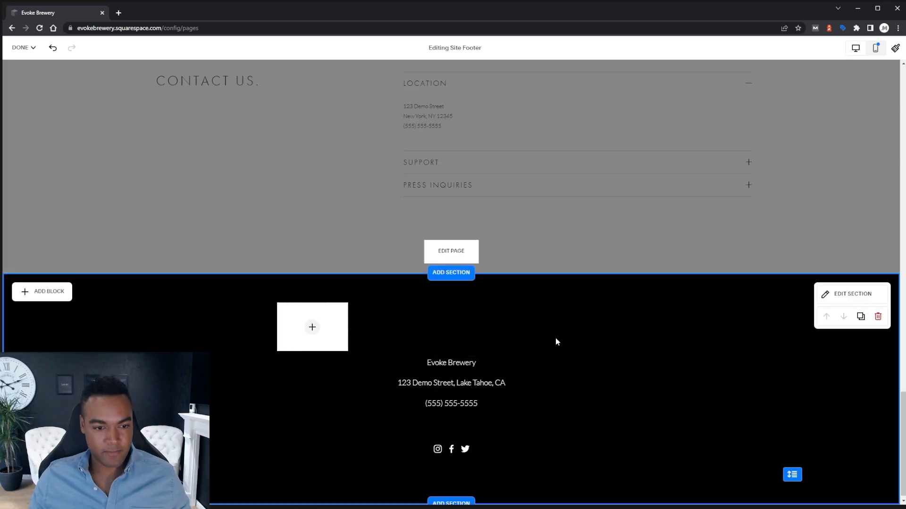
# - Centre the image block above the brewery name, narrow it to the social links block's width and reduce its height
pyautogui.click(337, 318)
pyautogui.moveTo(337, 317); pyautogui.dragTo(467, 323)
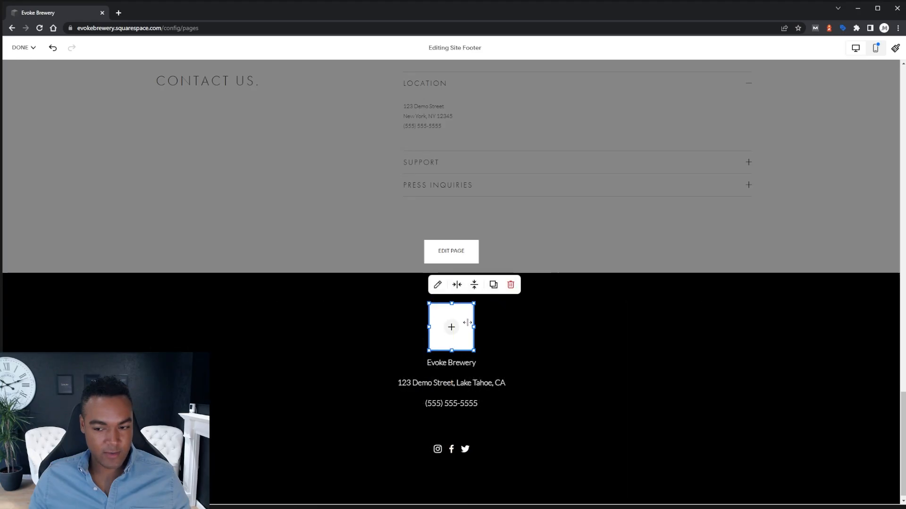
pyautogui.moveTo(452, 349); pyautogui.dragTo(458, 335)
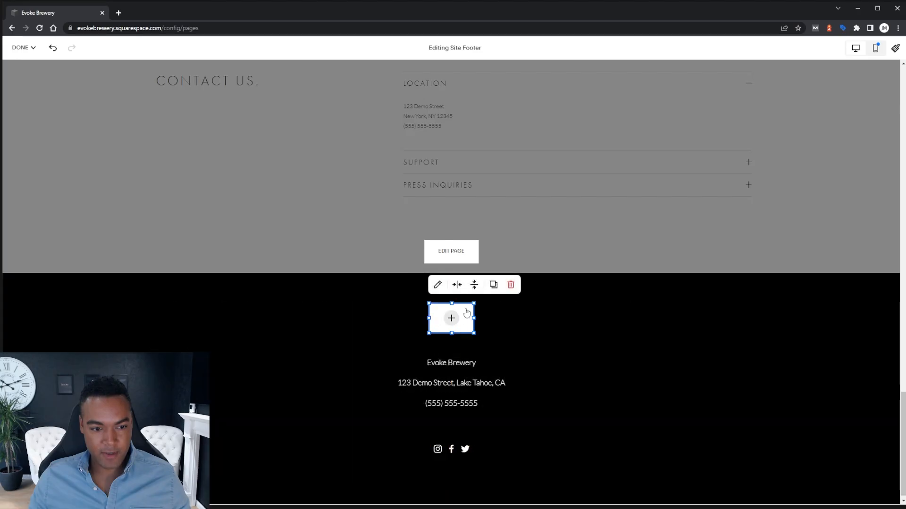
# - Move the address text block up directly beneath the image block and the social links up directly beneath the text
pyautogui.click(469, 351)
pyautogui.moveTo(464, 356); pyautogui.dragTo(462, 339)
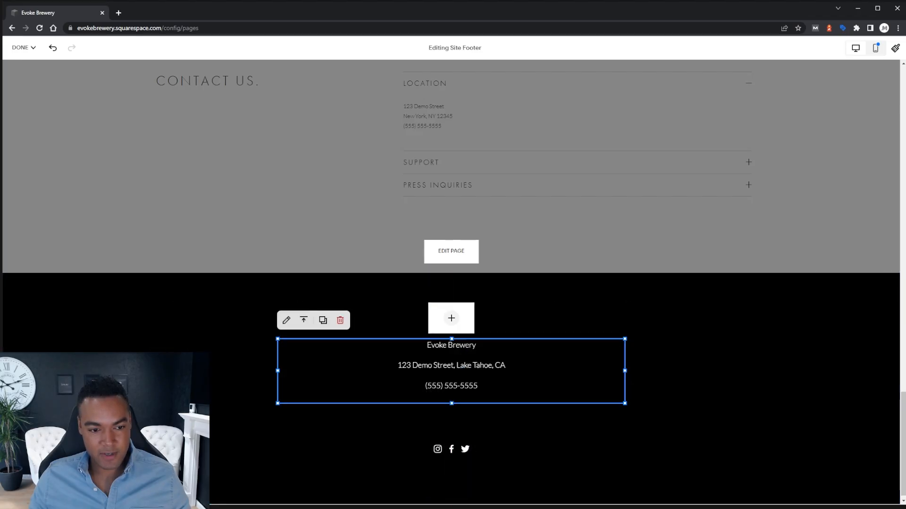
pyautogui.click(464, 448)
pyautogui.moveTo(461, 444); pyautogui.dragTo(461, 409)
pyautogui.click(524, 320)
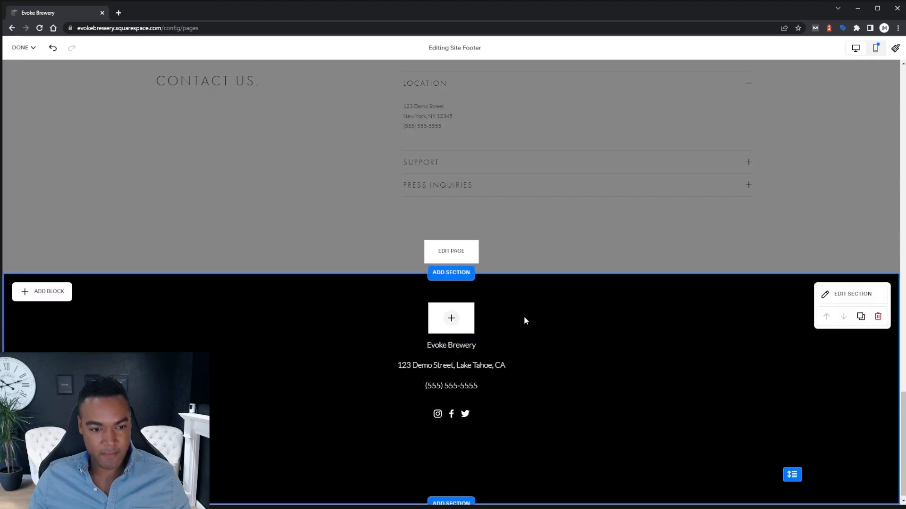
# - Add the image "Logo Suite_Submark Light.png" to the footer's image block
pyautogui.click(454, 321)
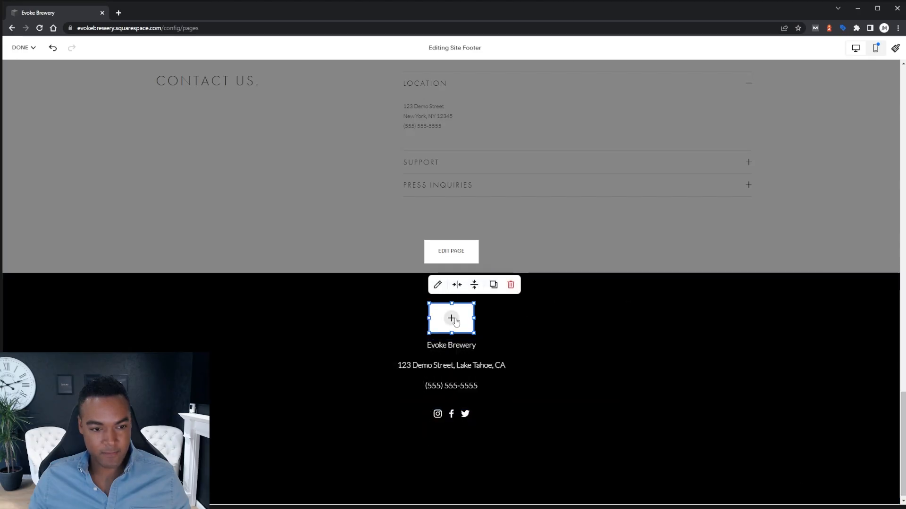
pyautogui.click(438, 284)
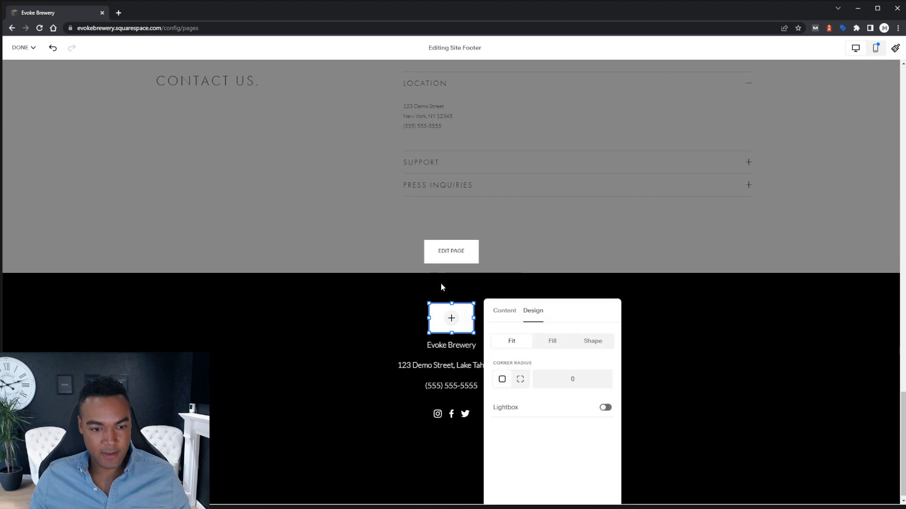
pyautogui.click(504, 313)
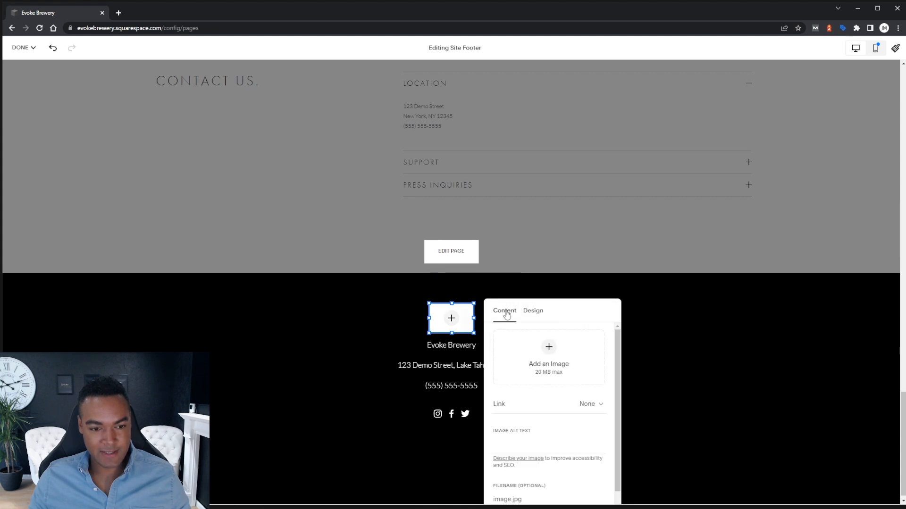
pyautogui.click(548, 348)
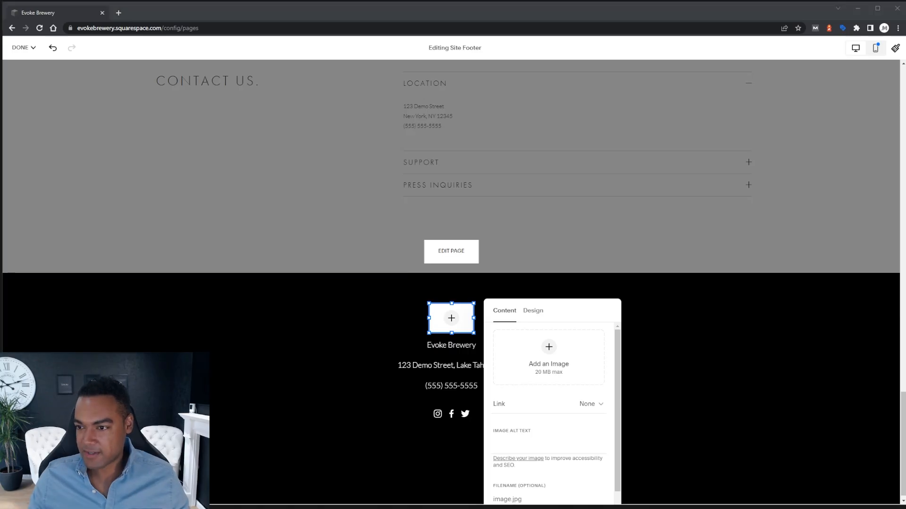
pyautogui.moveTo(642, 277); pyautogui.dragTo(585, 341)
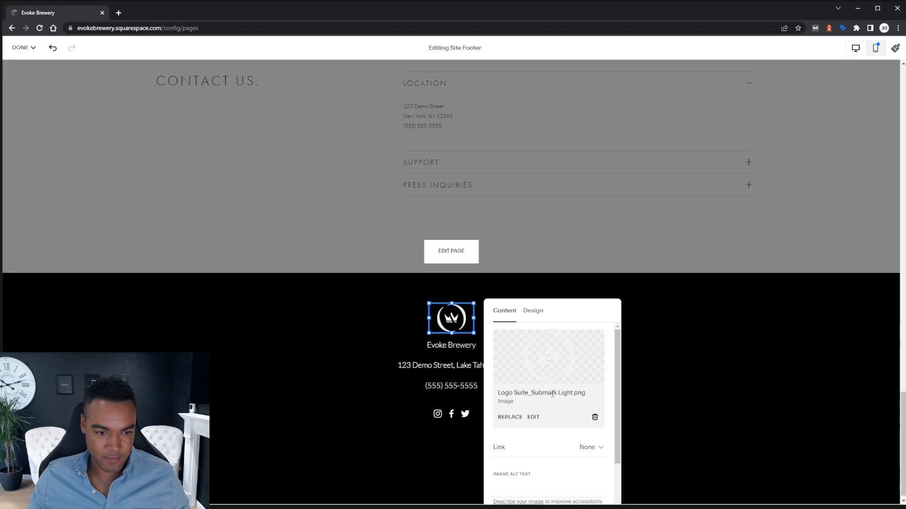
pyautogui.click(683, 334)
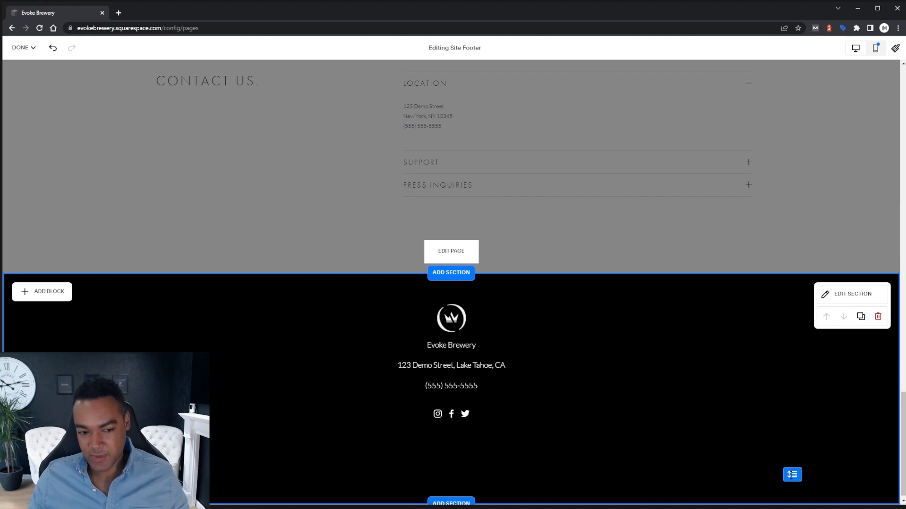
# - Reduce the footer section's height, save the footer changes and check the footer on the Home page
pyautogui.moveTo(792, 474)
pyautogui.mouseDown()
pyautogui.moveTo(793, 485)
pyautogui.moveTo(787, 463)
pyautogui.mouseUp()
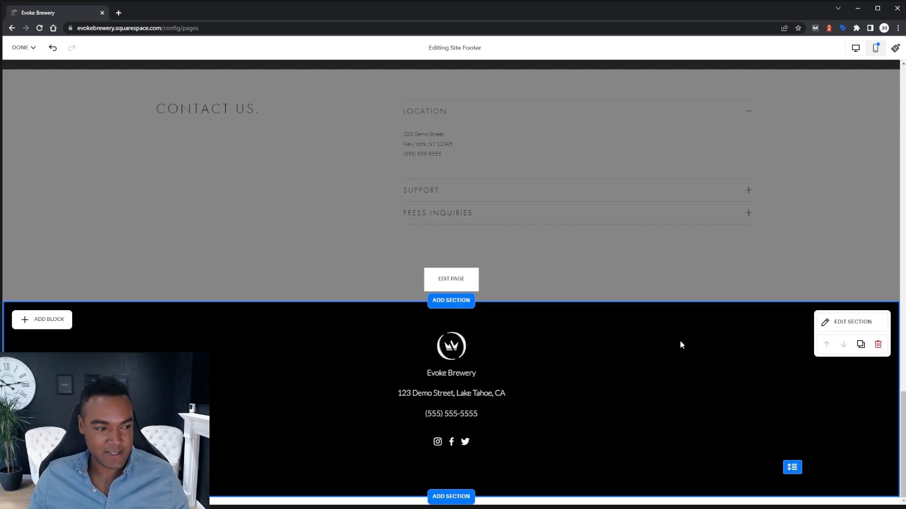
pyautogui.click(33, 48)
pyautogui.click(25, 73)
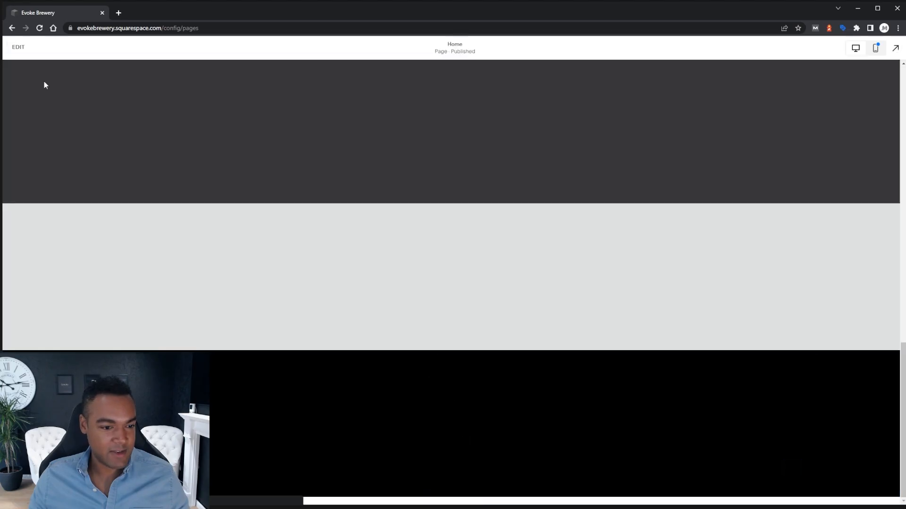
pyautogui.scroll(-15, 619, 255)
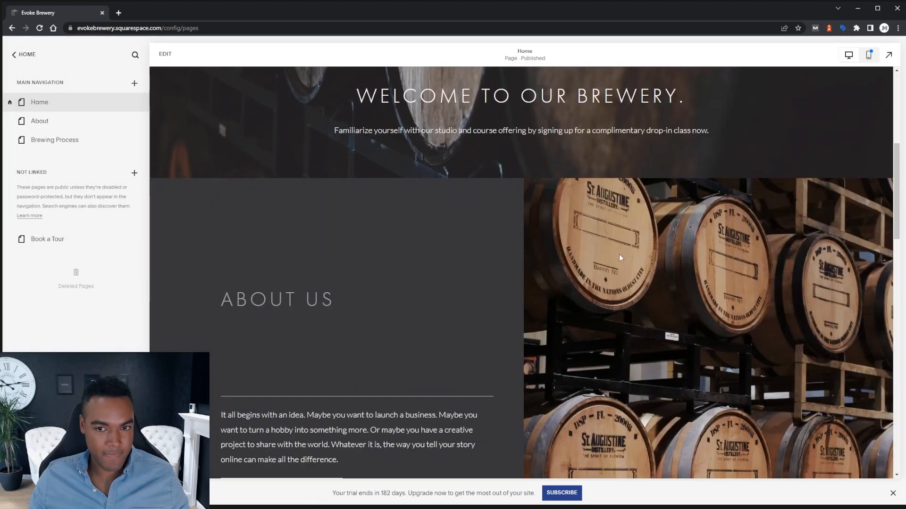
pyautogui.scroll(-3, 622, 257)
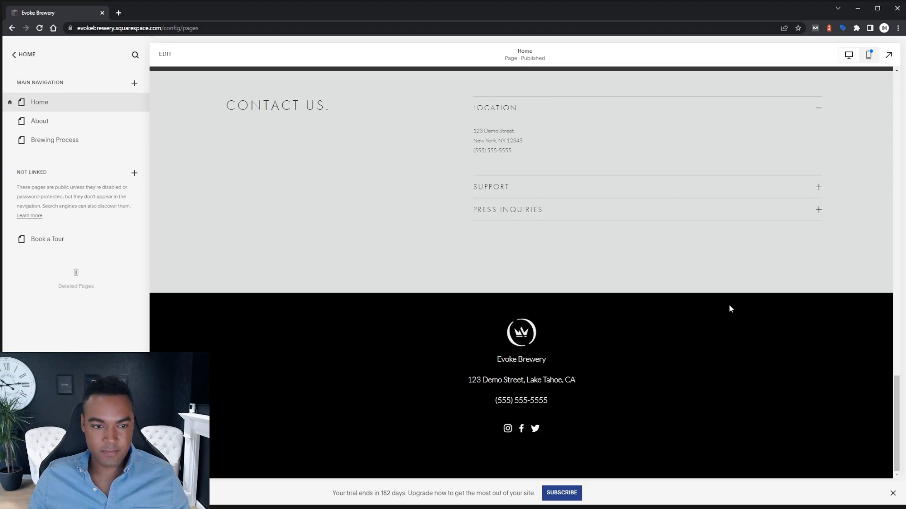
# - Edit the Home page, add a code block beneath the "Contact Us." heading and shorten the block
pyautogui.scroll(3, 729, 308)
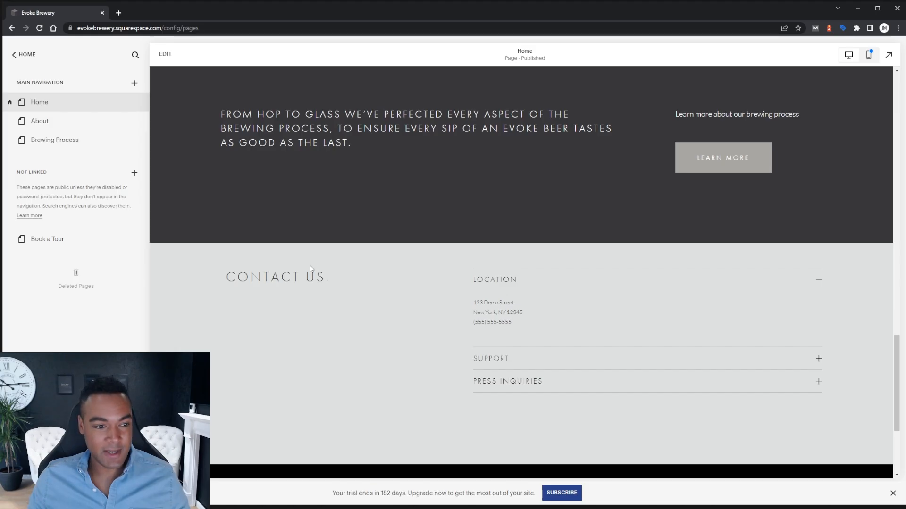
pyautogui.doubleClick(365, 256)
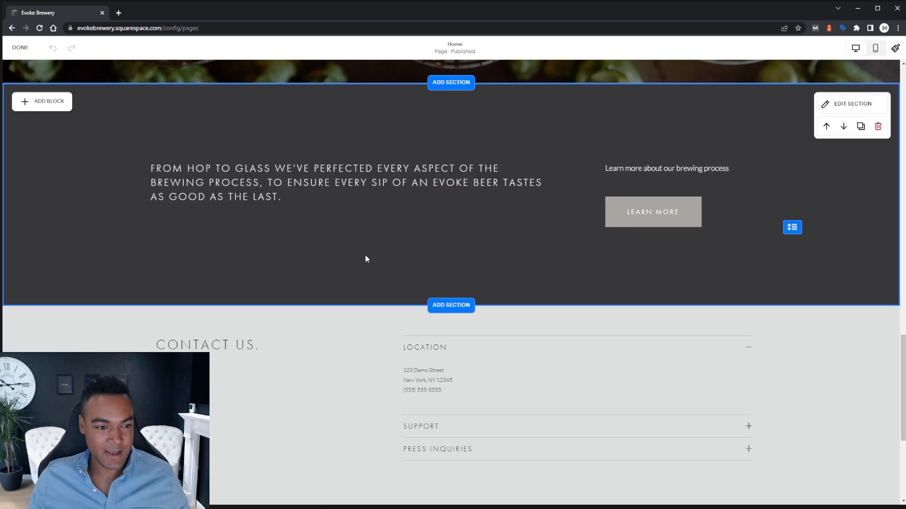
pyautogui.scroll(-3, 365, 259)
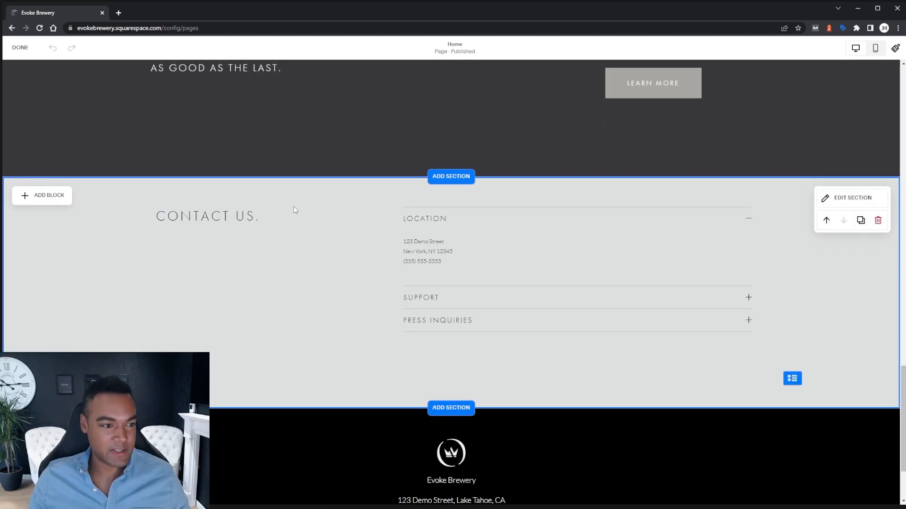
pyautogui.click(53, 196)
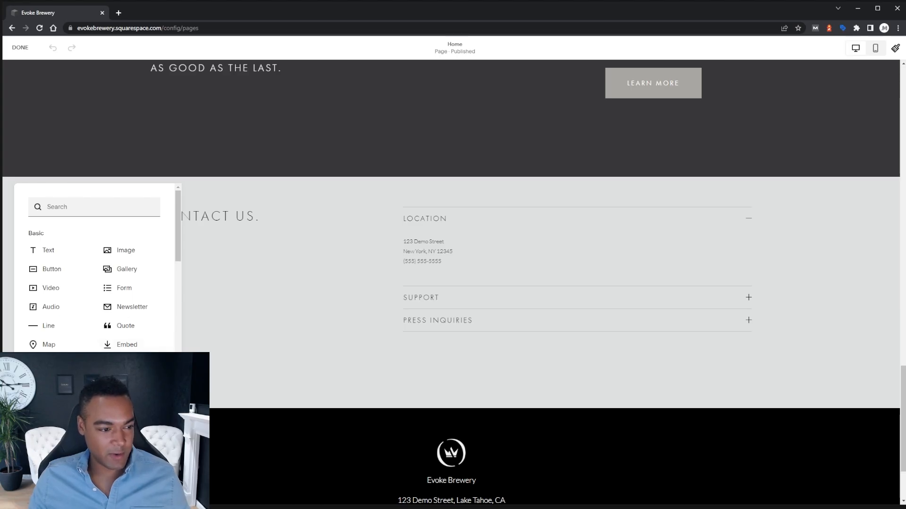
pyautogui.moveTo(47, 364); pyautogui.dragTo(156, 248)
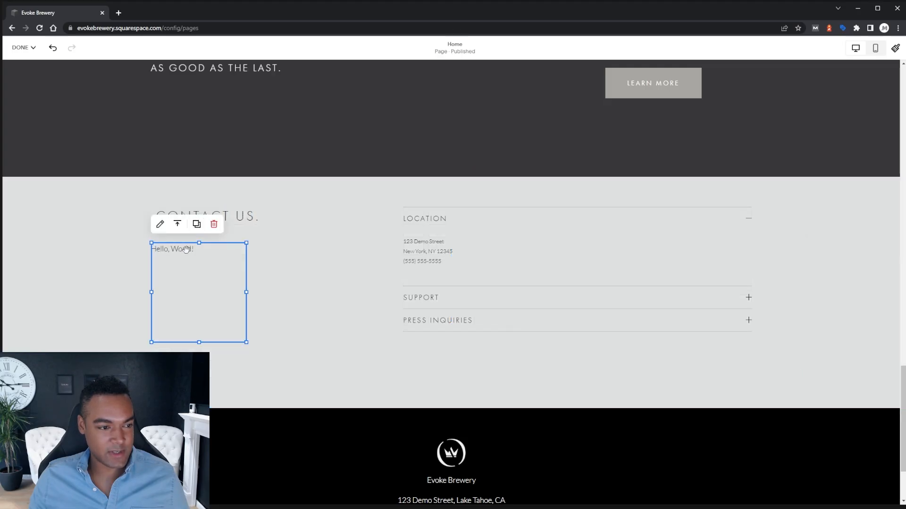
pyautogui.moveTo(199, 342); pyautogui.dragTo(216, 267)
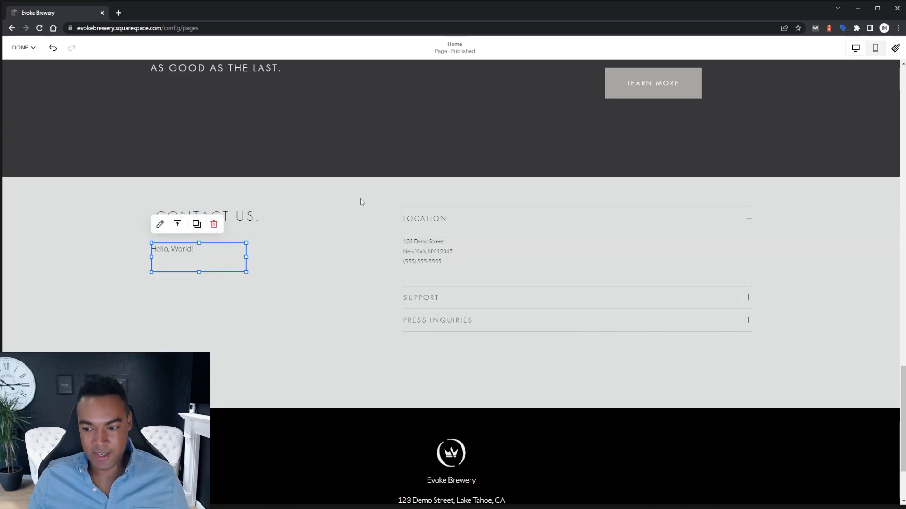
# - Move the accordion block in the contact section down one grid row
pyautogui.click(465, 209)
pyautogui.moveTo(453, 209); pyautogui.dragTo(454, 234)
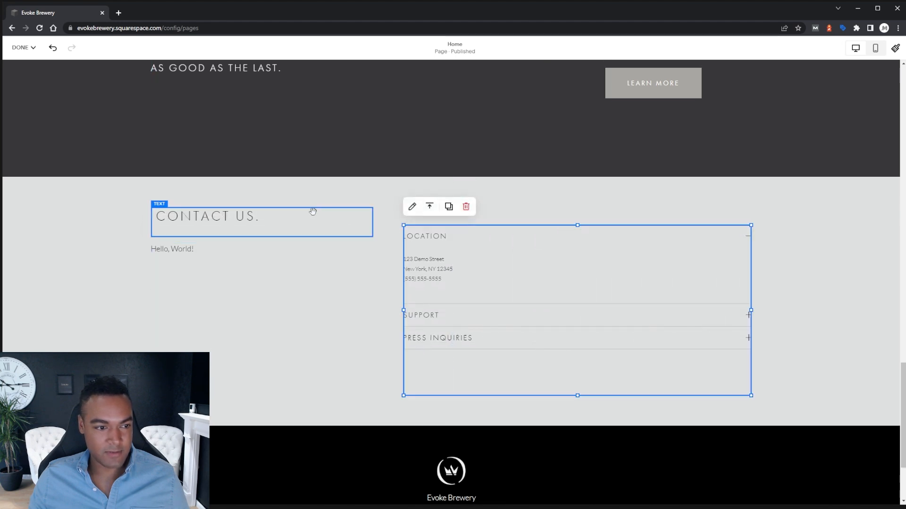
pyautogui.click(319, 208)
pyautogui.moveTo(319, 207); pyautogui.dragTo(320, 212)
# - Lower the "Contact Us." heading one grid row and place the code block above it, aligned to its start and slightly widened
pyautogui.moveTo(218, 253); pyautogui.dragTo(382, 222)
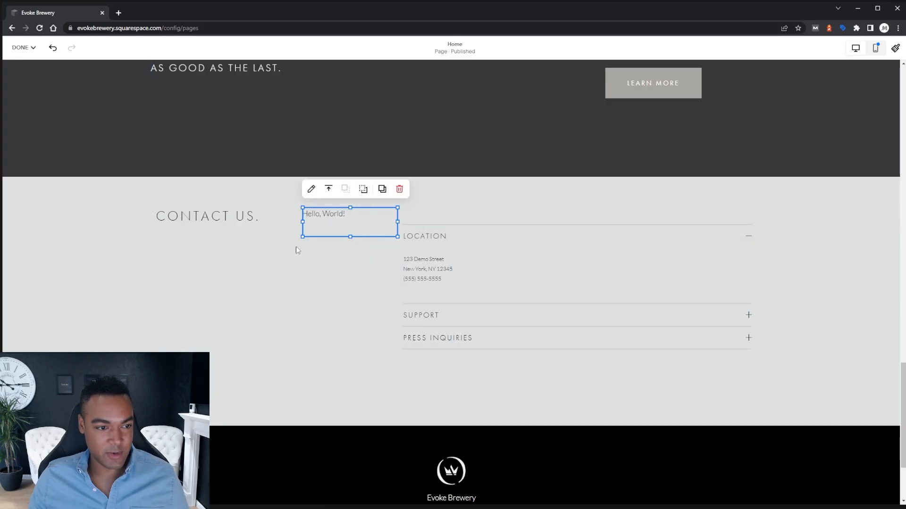
pyautogui.moveTo(237, 210); pyautogui.dragTo(240, 234)
pyautogui.click(337, 215)
pyautogui.moveTo(337, 215); pyautogui.dragTo(188, 218)
pyautogui.moveTo(247, 237); pyautogui.dragTo(276, 213)
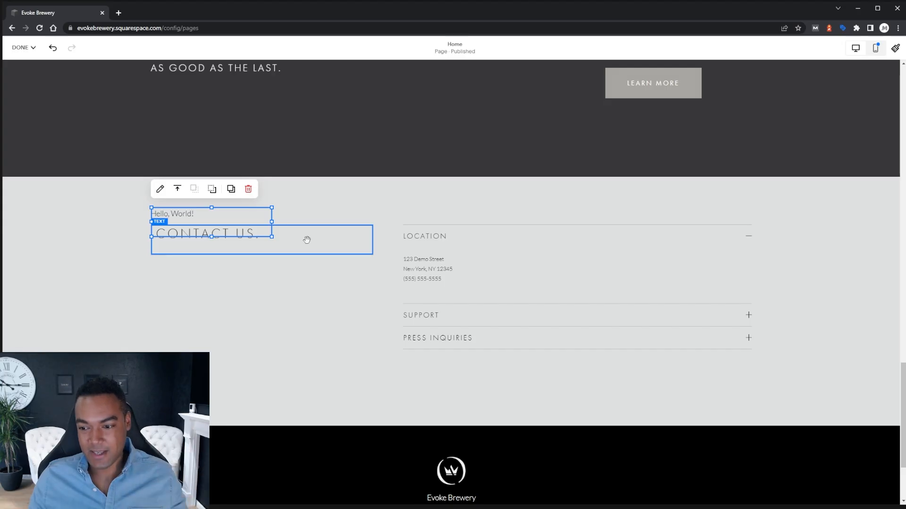
# - Replace the code block's content with the HTML anchor <p id="contact"></p>
pyautogui.click(161, 190)
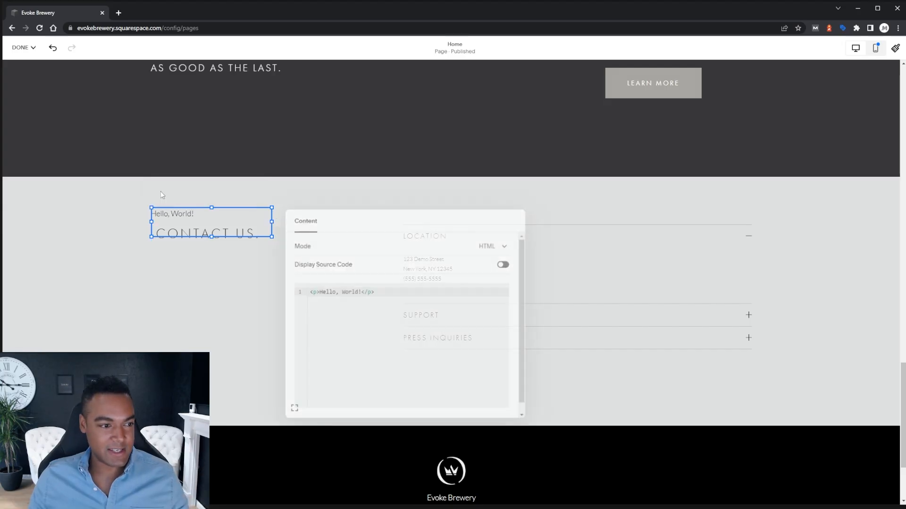
pyautogui.click(395, 295)
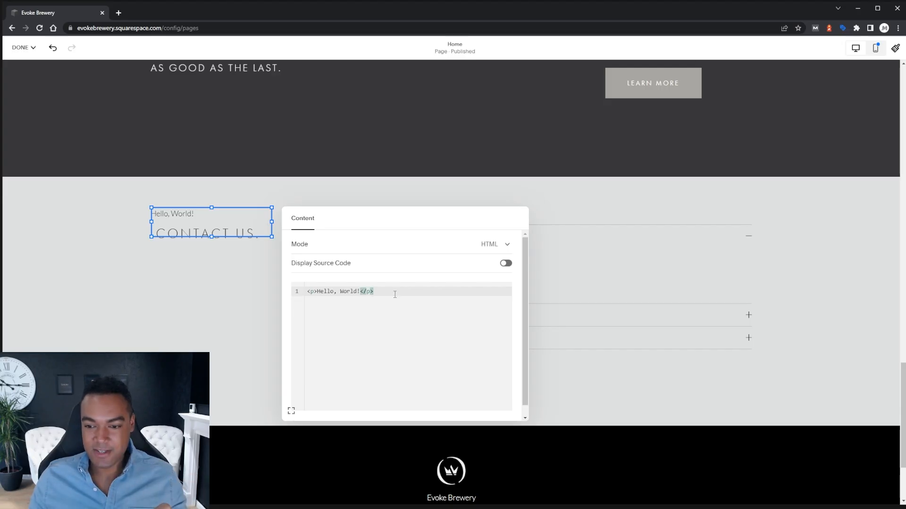
pyautogui.hotkey('ctrl', 'a')
pyautogui.press('BackSpace')
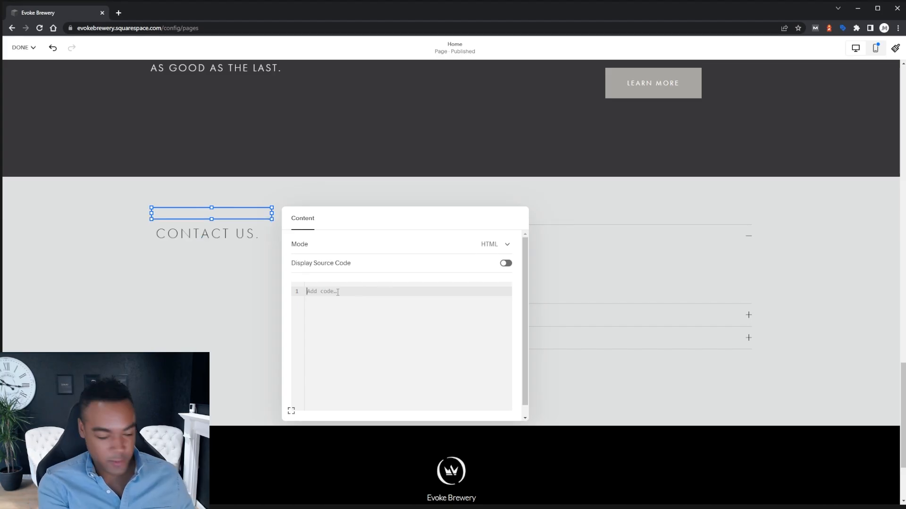
pyautogui.write('<')
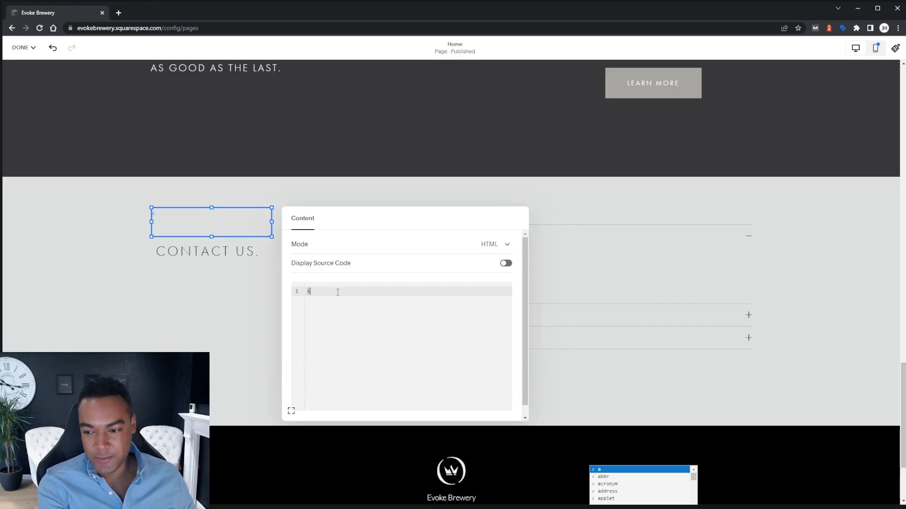
pyautogui.write('p id')
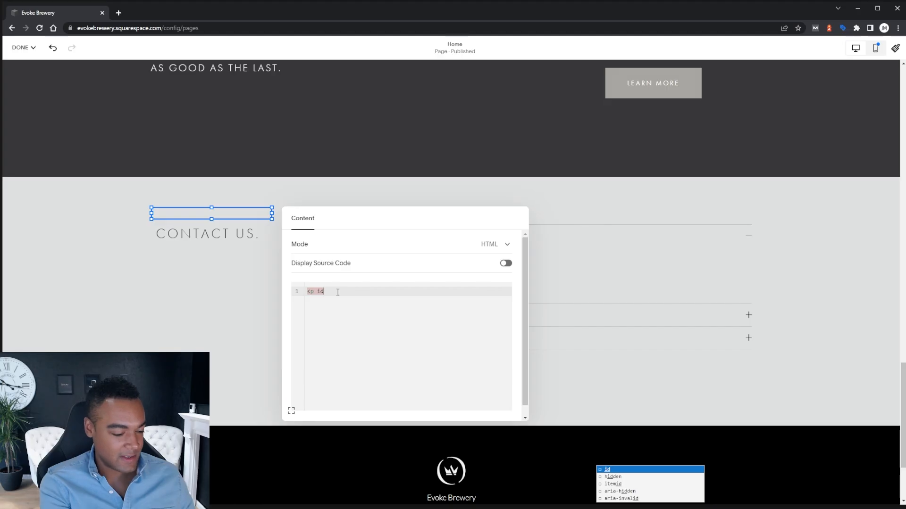
pyautogui.write('="')
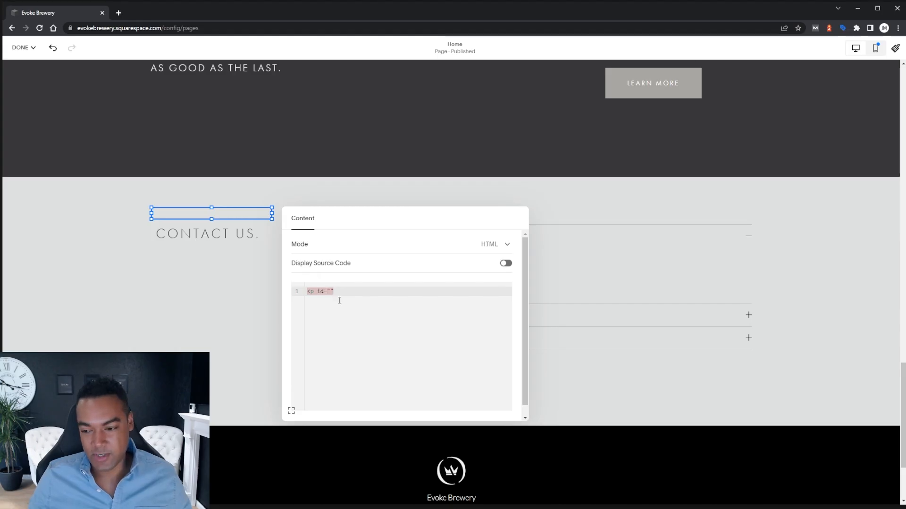
pyautogui.write('contact"')
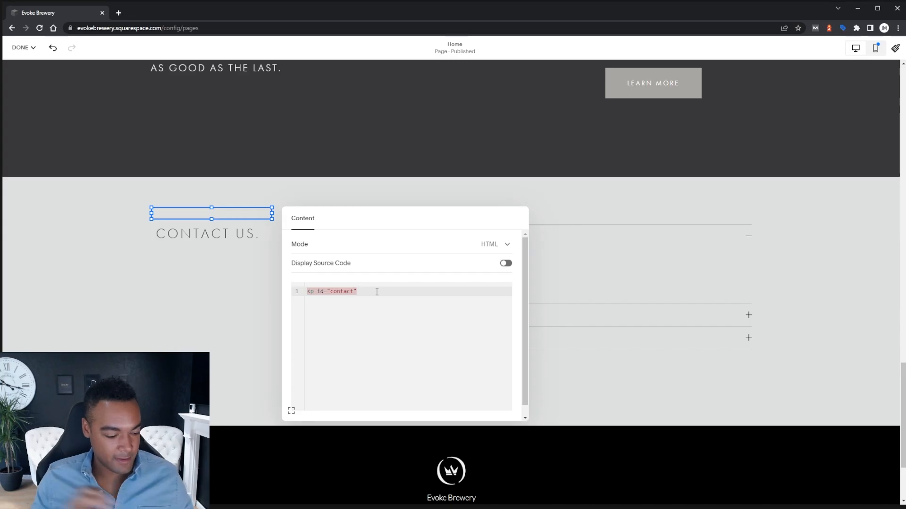
pyautogui.write('>')
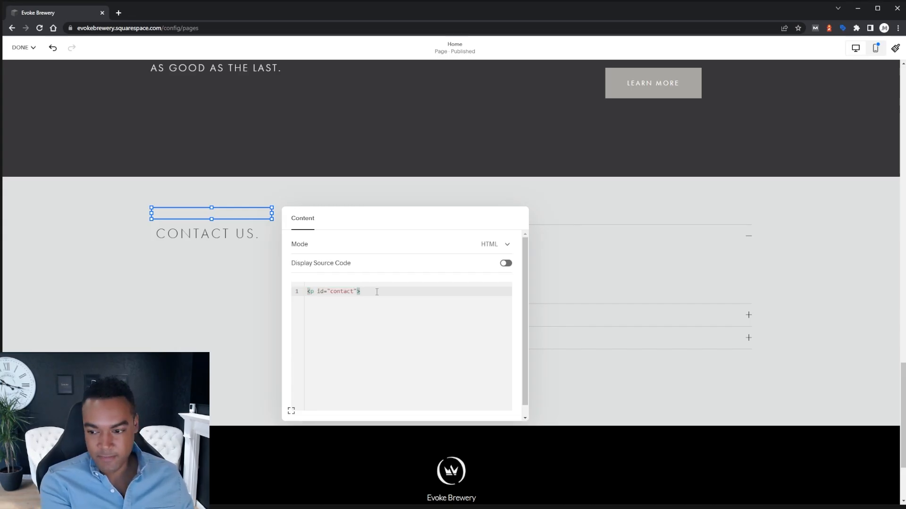
pyautogui.write('<')
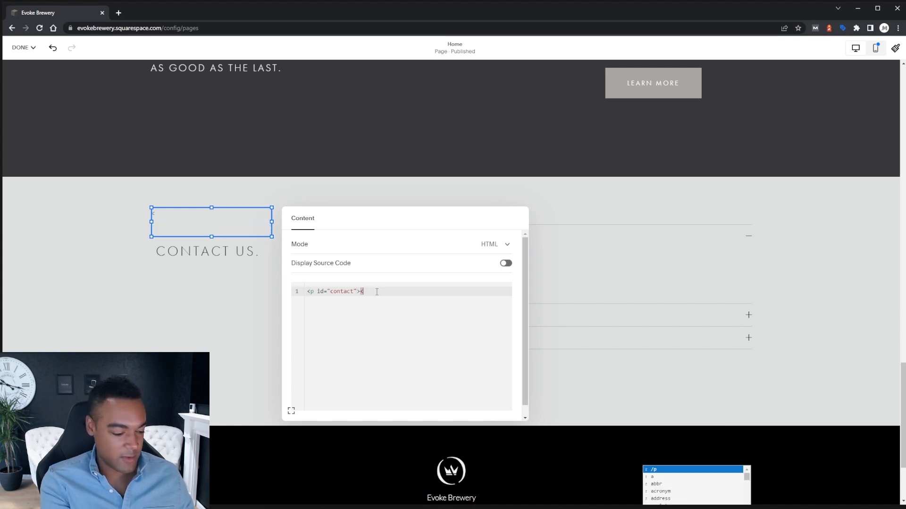
pyautogui.press('Return')
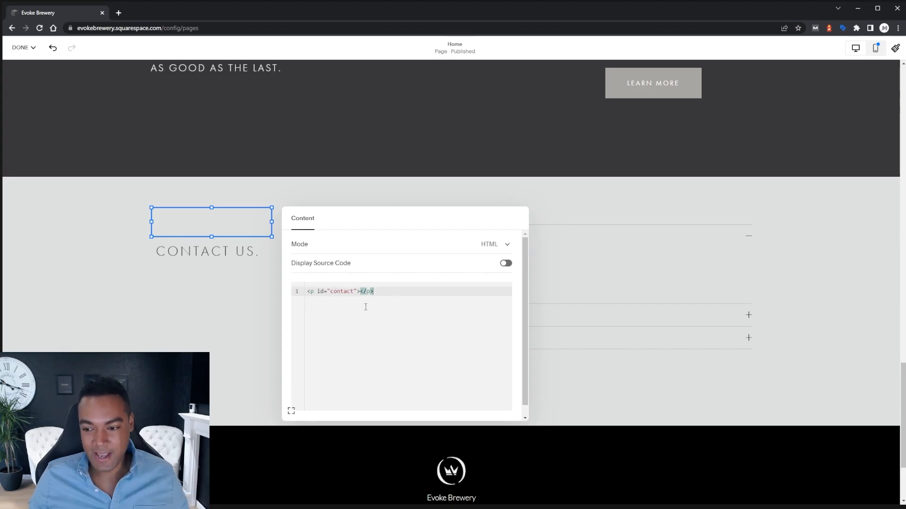
# - Close the code block's editor and save the Home page changes
pyautogui.doubleClick(342, 292)
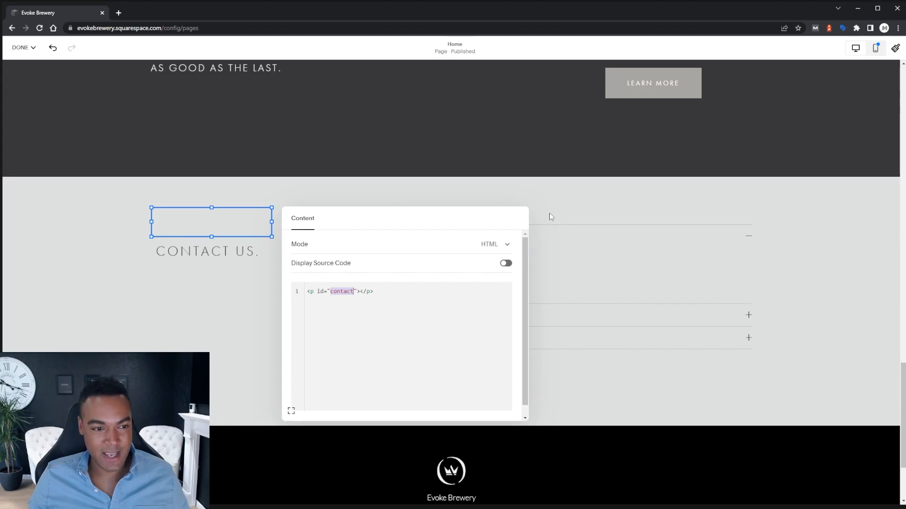
pyautogui.click(553, 201)
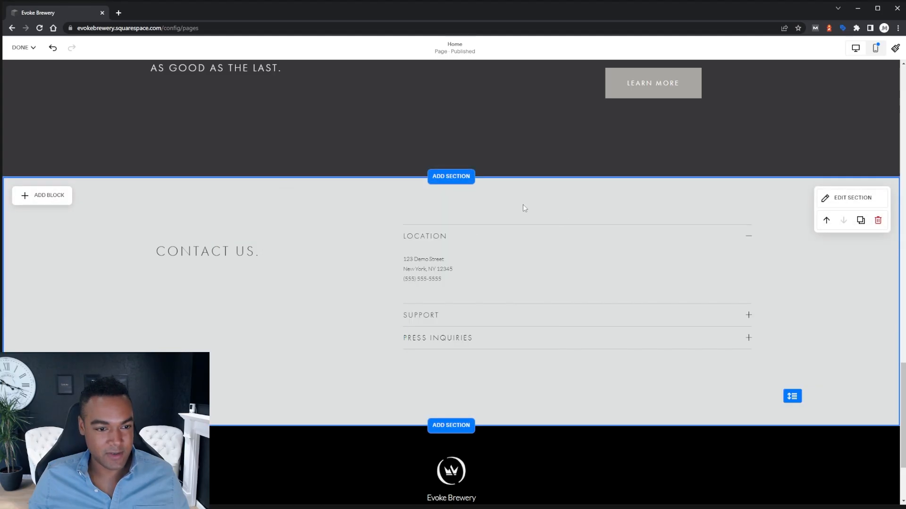
pyautogui.click(24, 47)
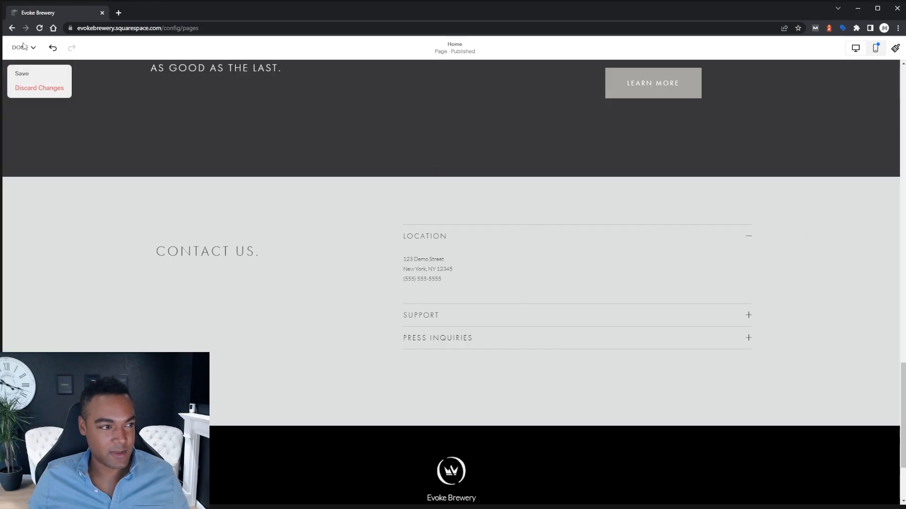
pyautogui.click(22, 73)
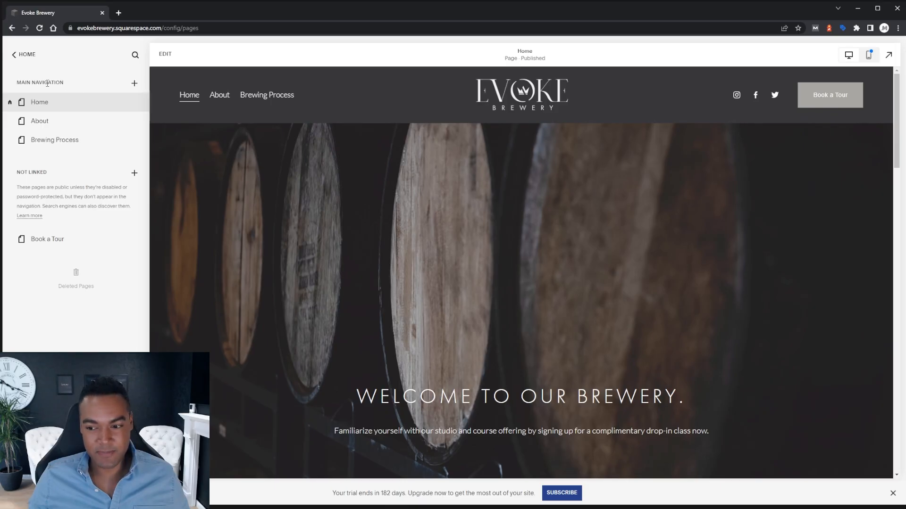
# - Add a new link to the main navigation and title it "Contact Us"
pyautogui.click(30, 56)
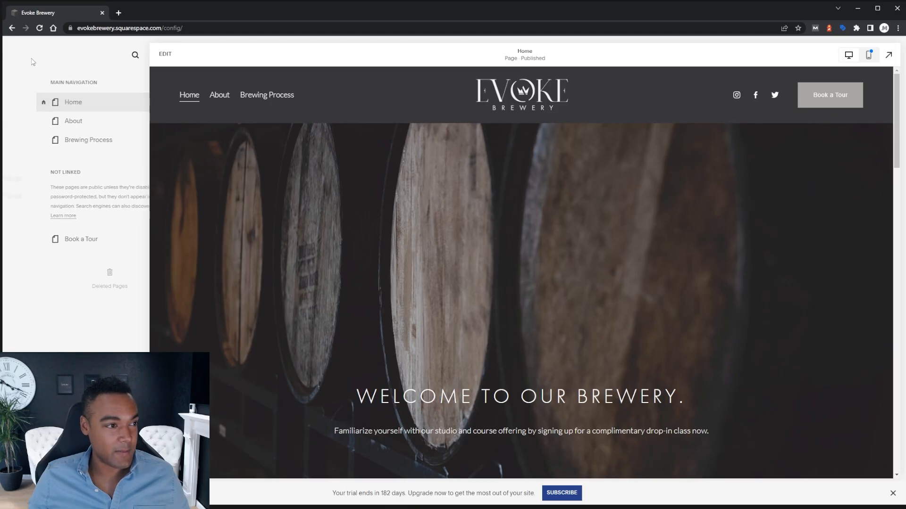
pyautogui.click(36, 113)
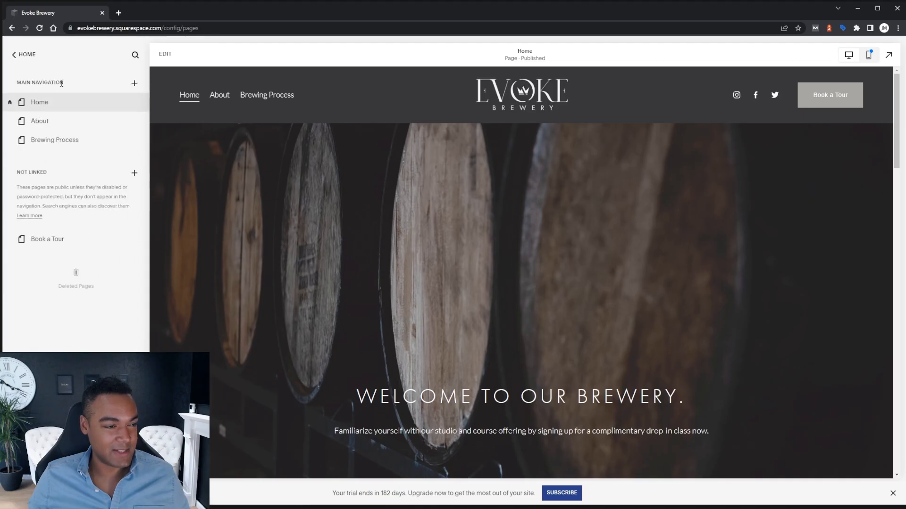
pyautogui.click(135, 84)
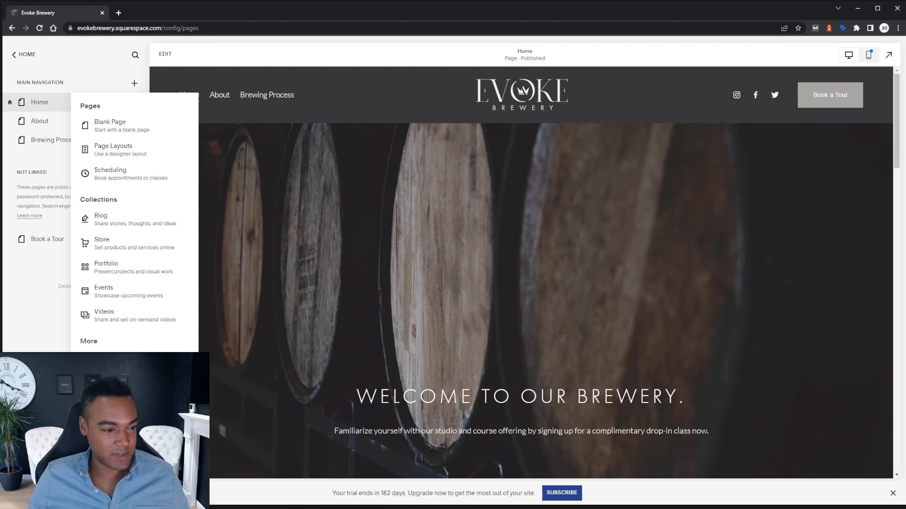
pyautogui.click(102, 386)
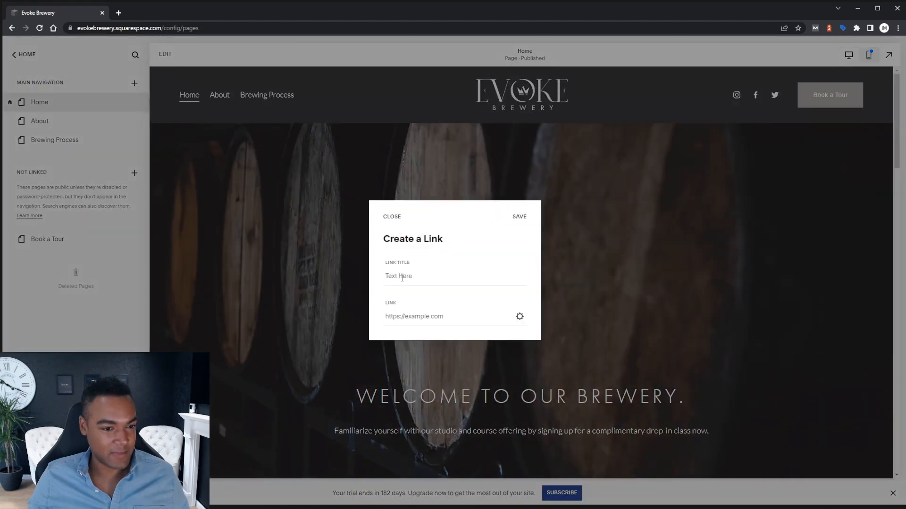
pyautogui.click(440, 277)
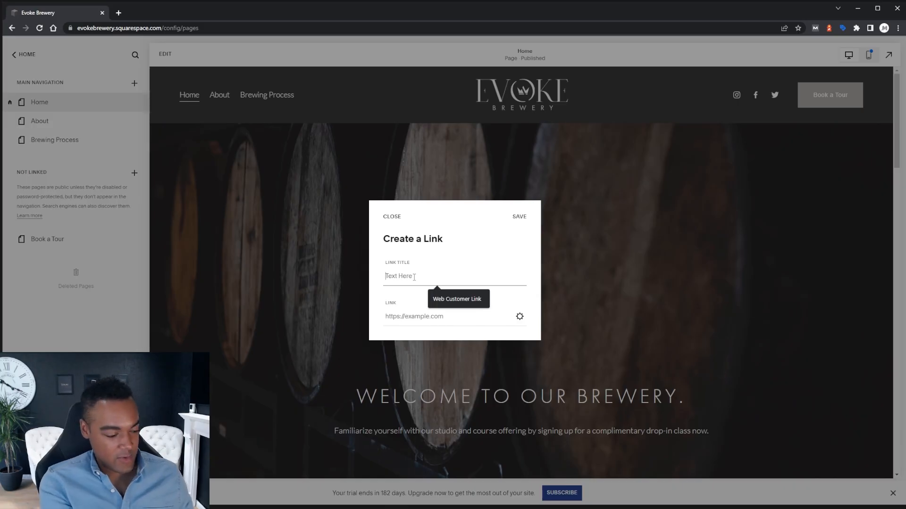
pyautogui.write('Contact Us')
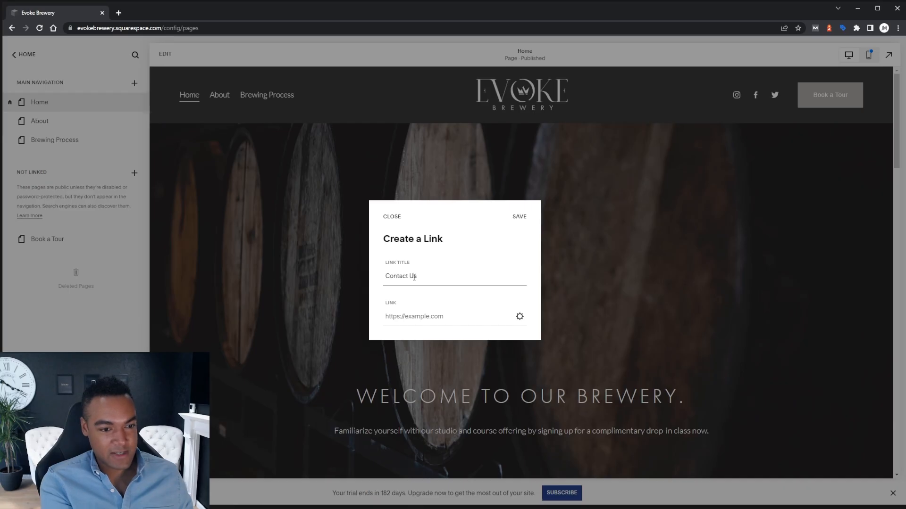
# - Set the Contact Us link's address to /#contact and save the link
pyautogui.press('Tab')
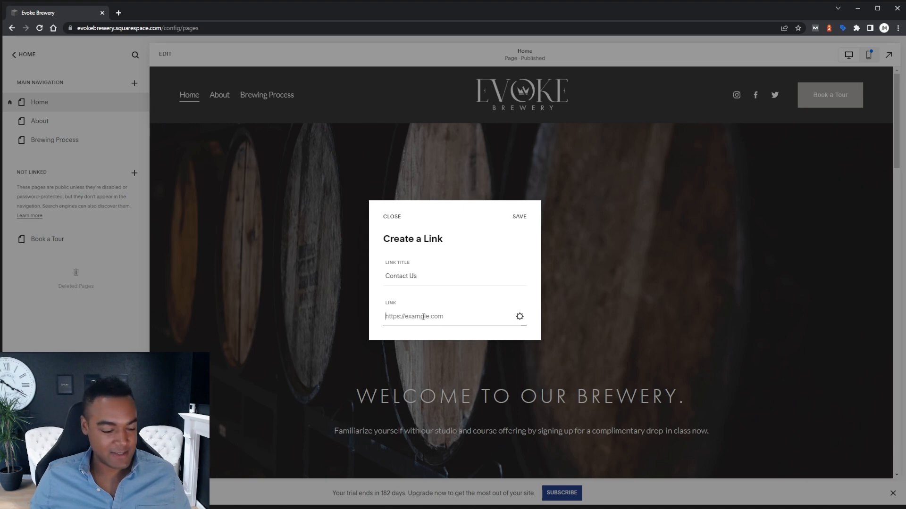
pyautogui.write('#')
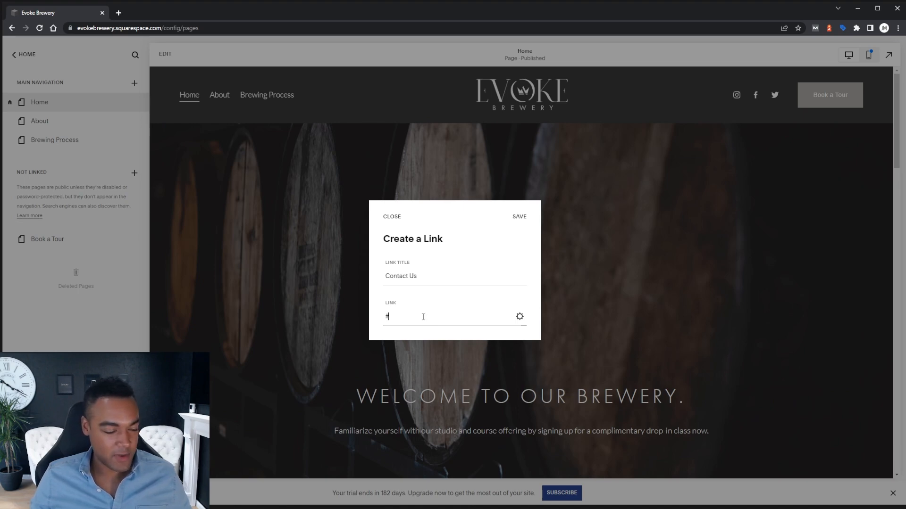
pyautogui.write('contact')
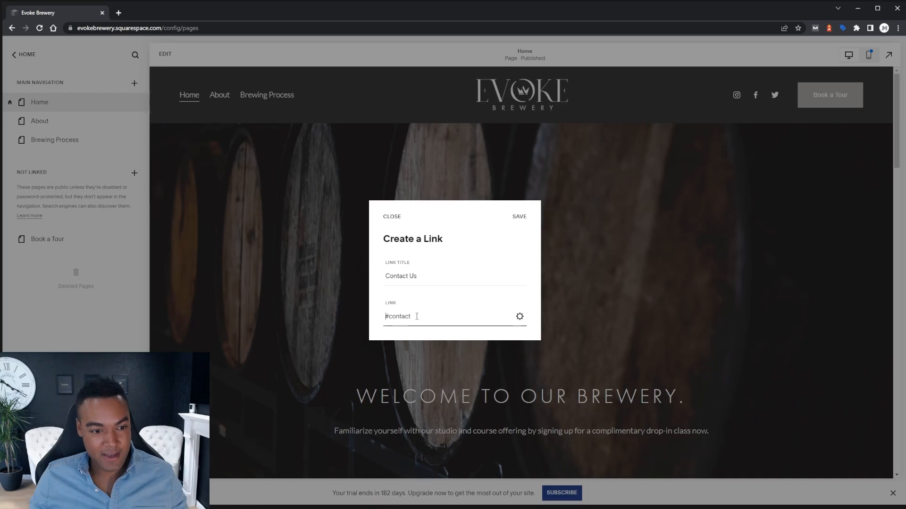
pyautogui.write('/')
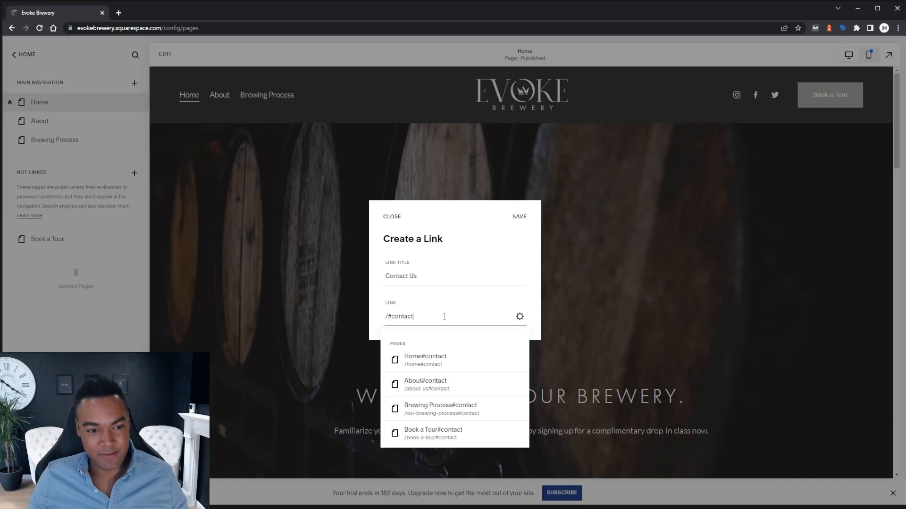
pyautogui.moveTo(413, 316); pyautogui.dragTo(382, 317)
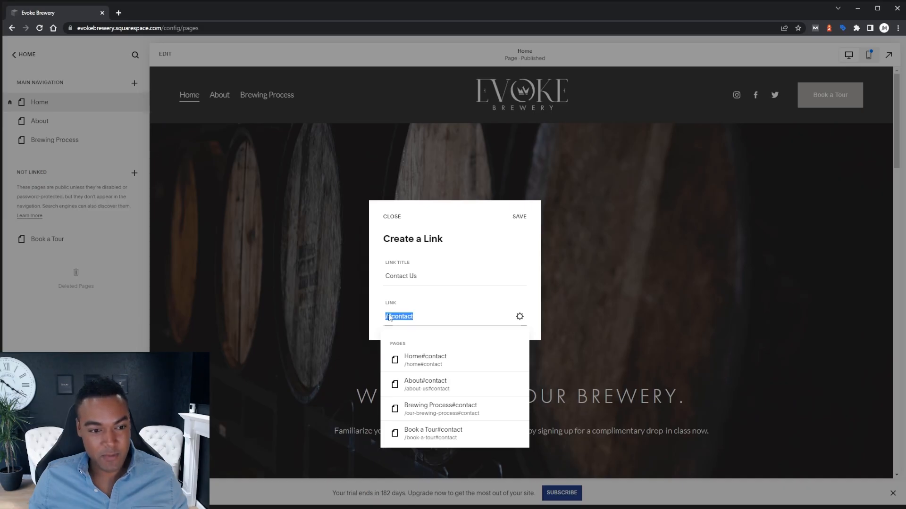
pyautogui.click(384, 316)
pyautogui.click(425, 319)
pyautogui.click(519, 218)
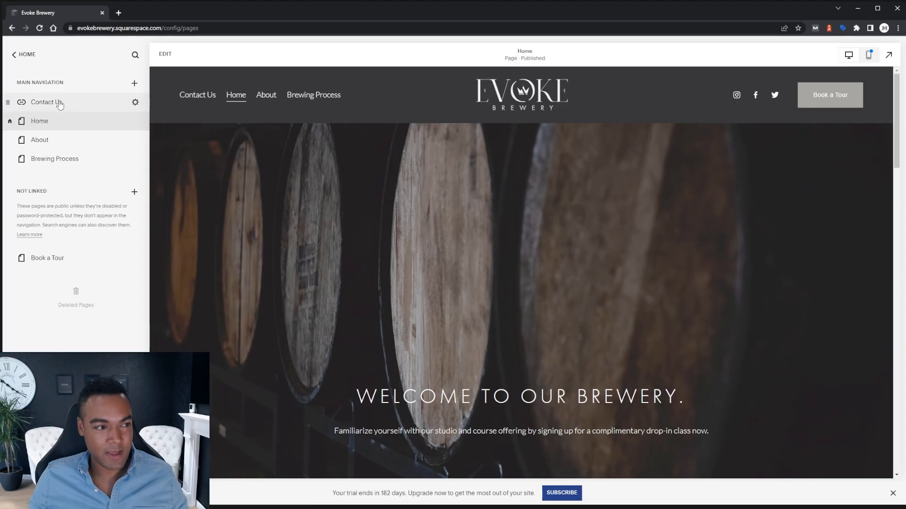
# - Move the Contact Us link below Brewing Process in the main navigation and test it in the site header
pyautogui.moveTo(48, 103); pyautogui.dragTo(58, 162)
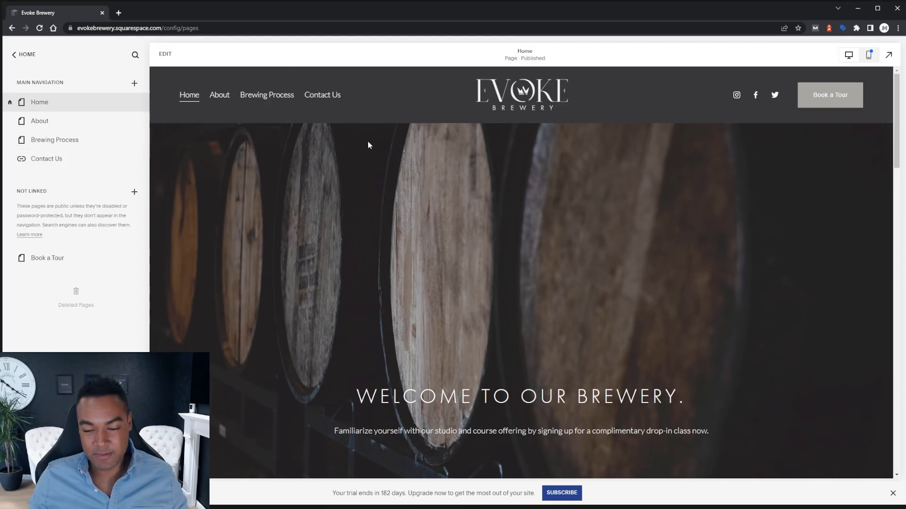
pyautogui.click(325, 95)
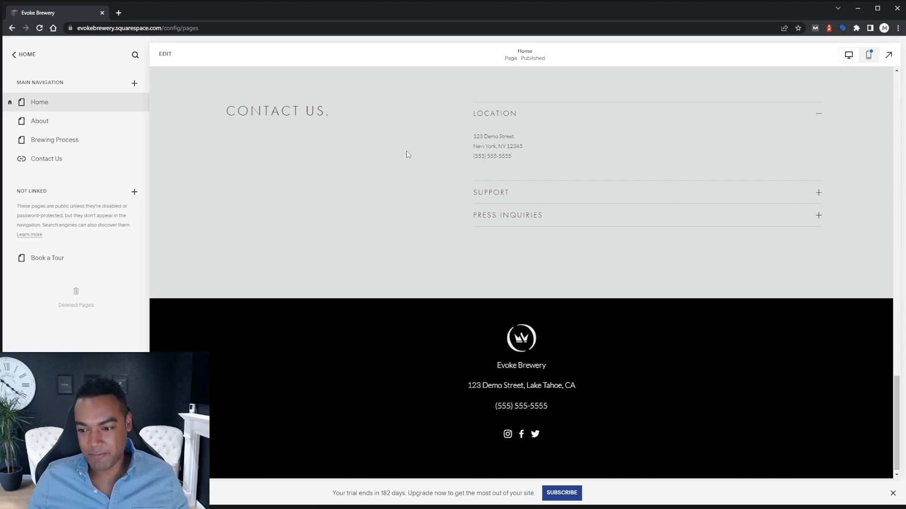
# - Review the desktop Home page from the contact section up to the header, including the About Us text and Learn More button
pyautogui.scroll(2, 430, 165)
pyautogui.scroll(3, 340, 267)
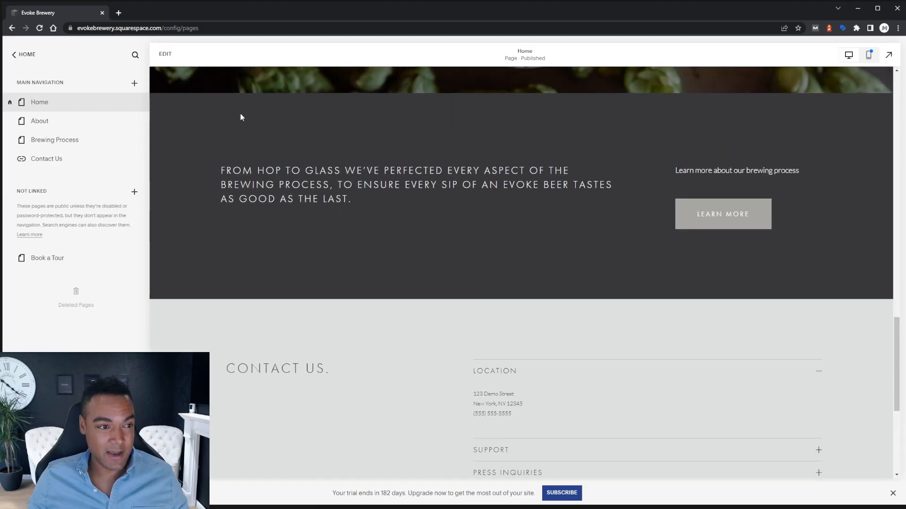
pyautogui.scroll(15, 379, 140)
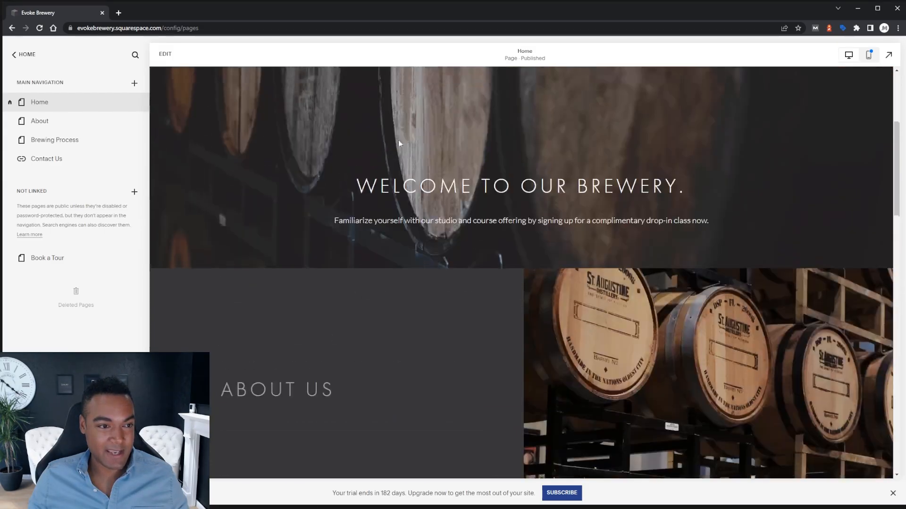
pyautogui.scroll(-8, 674, 283)
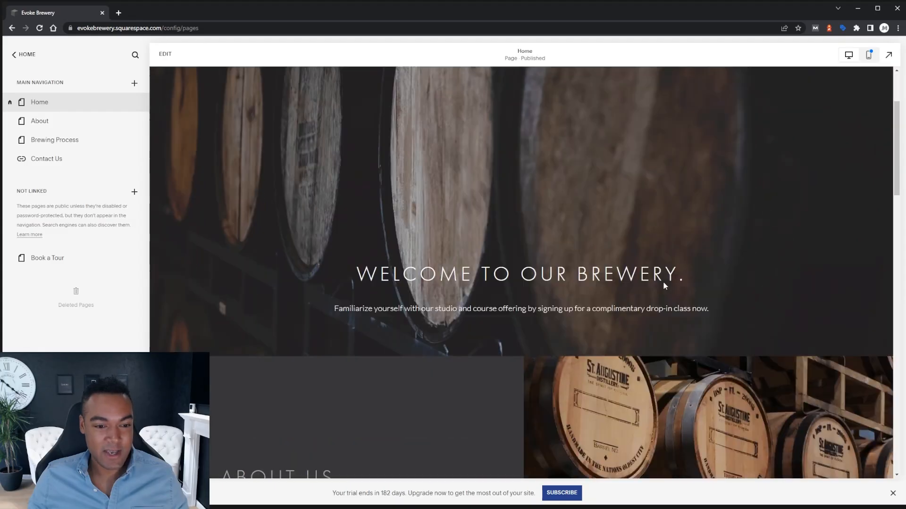
pyautogui.scroll(-4, 667, 282)
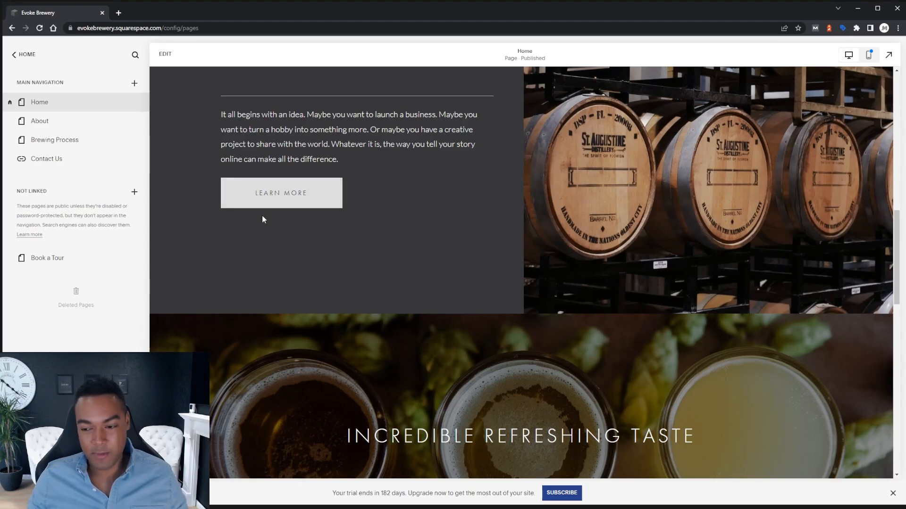
pyautogui.moveTo(410, 130); pyautogui.dragTo(376, 130)
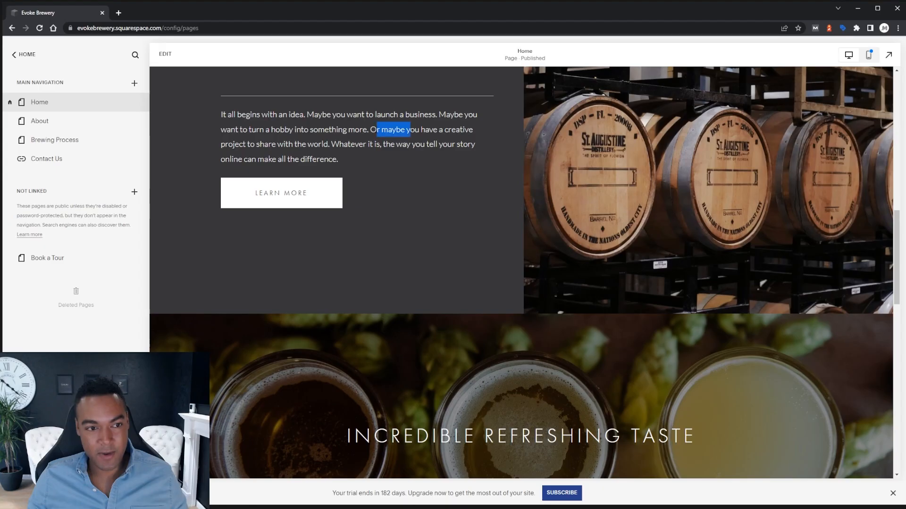
pyautogui.click(436, 237)
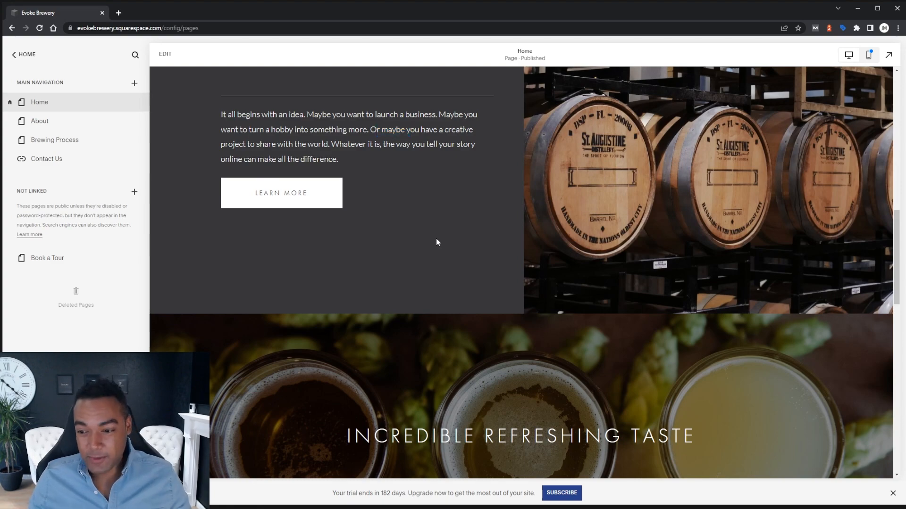
pyautogui.scroll(1, 436, 239)
pyautogui.scroll(5, 436, 242)
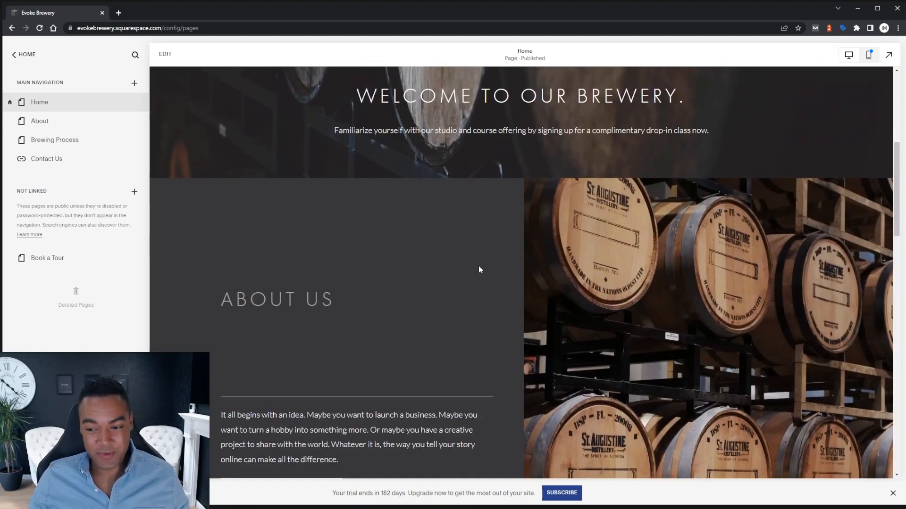
pyautogui.scroll(6, 479, 270)
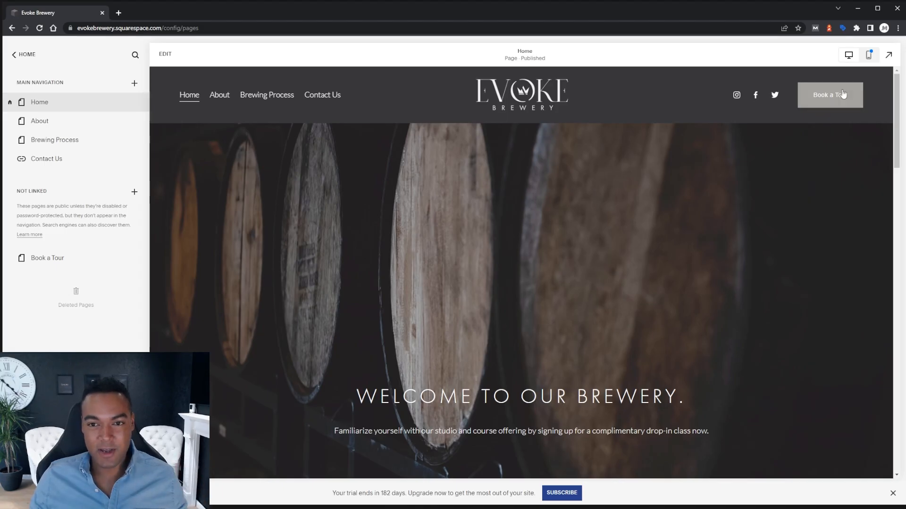
# - Switch to the mobile preview and check the Home page's welcome, About Us and Incredible Refreshing Taste sections
pyautogui.click(867, 55)
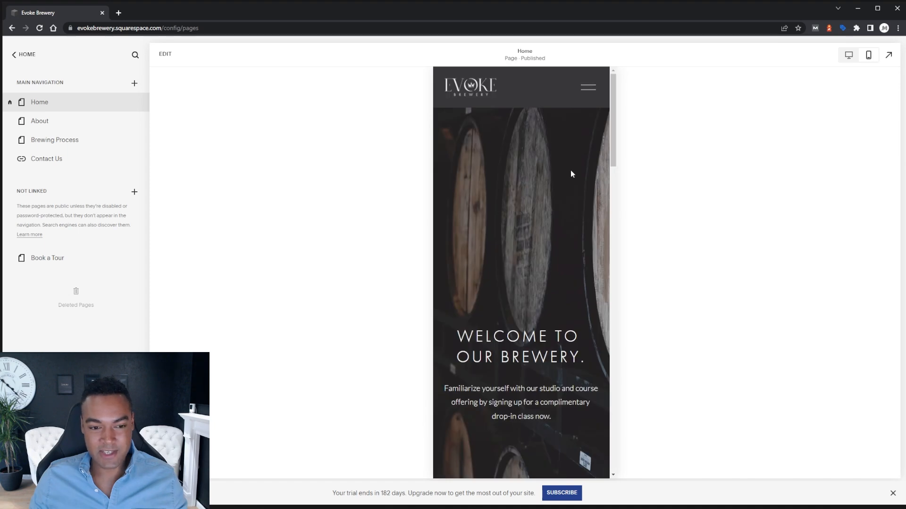
pyautogui.scroll(-3, 570, 172)
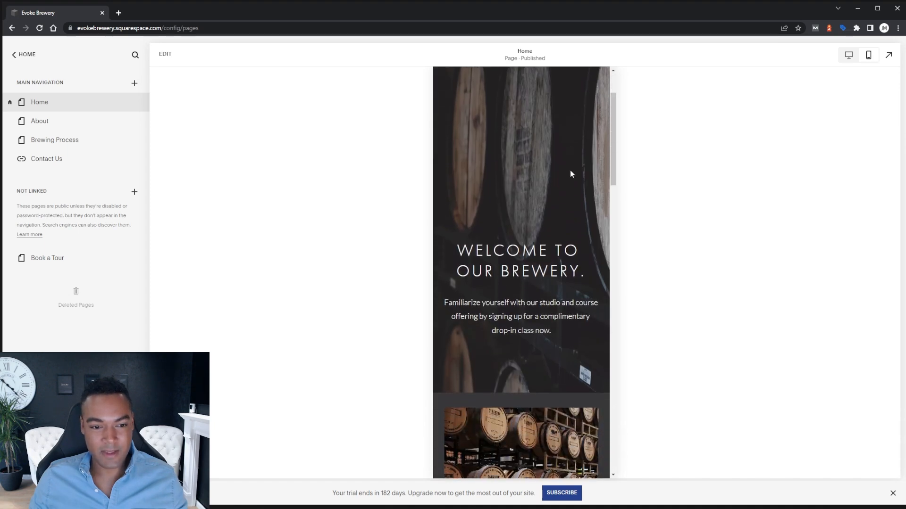
pyautogui.scroll(-1, 569, 174)
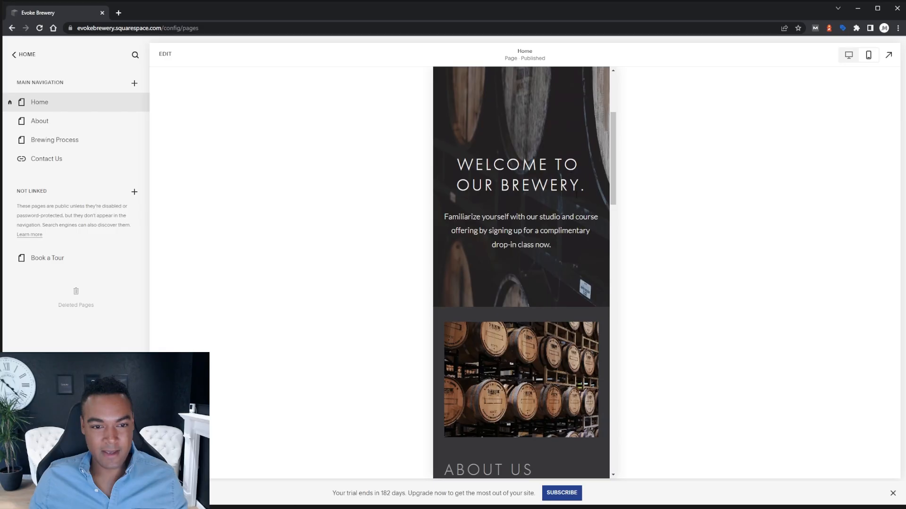
pyautogui.scroll(-4, 584, 203)
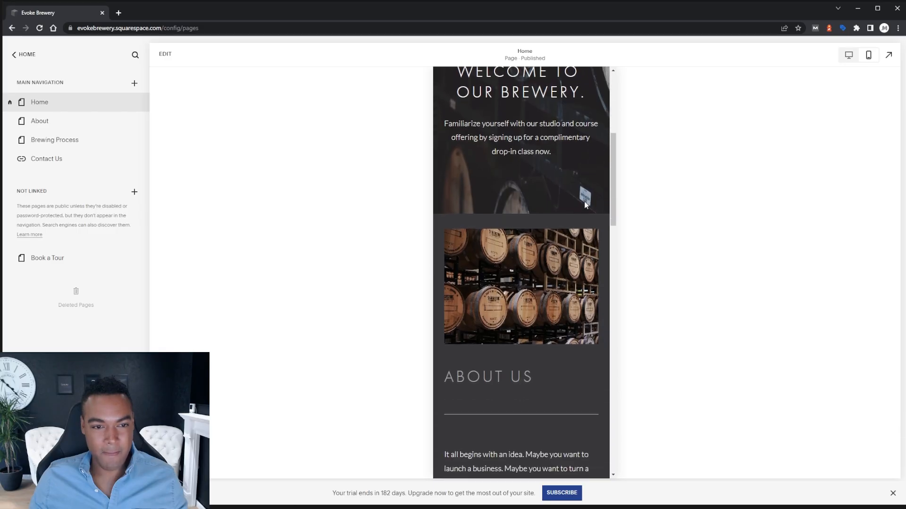
pyautogui.scroll(-2, 584, 202)
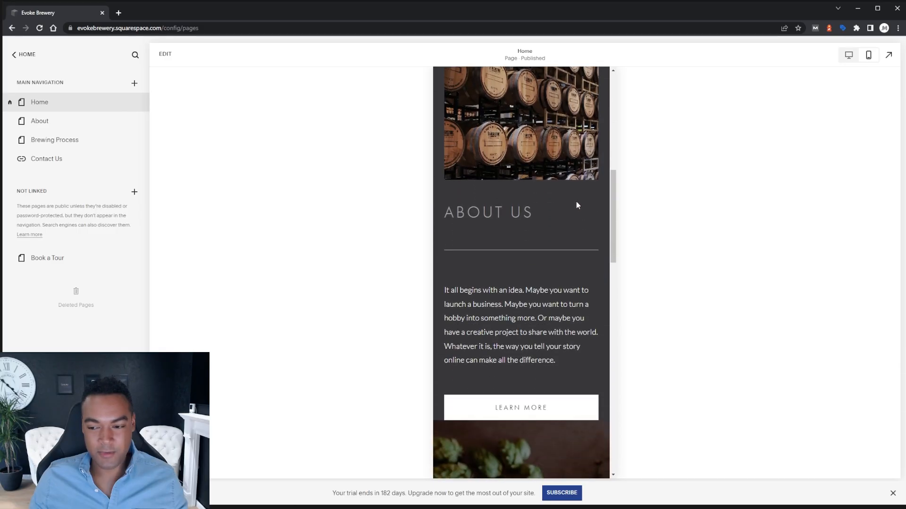
pyautogui.scroll(-1, 571, 205)
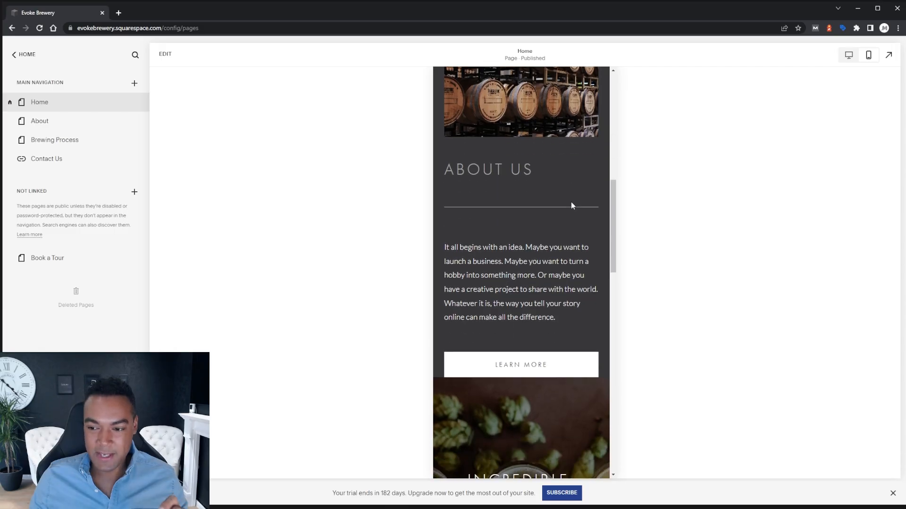
pyautogui.scroll(-2, 571, 206)
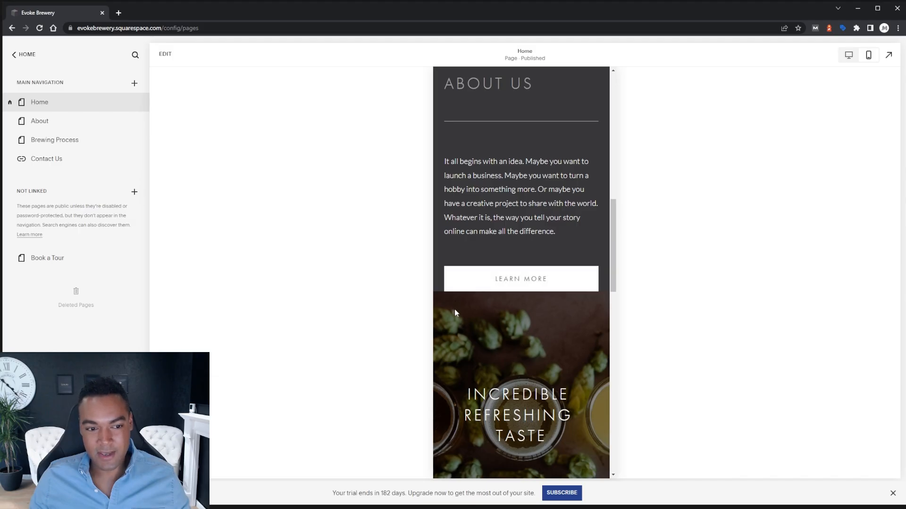
pyautogui.scroll(-3, 451, 300)
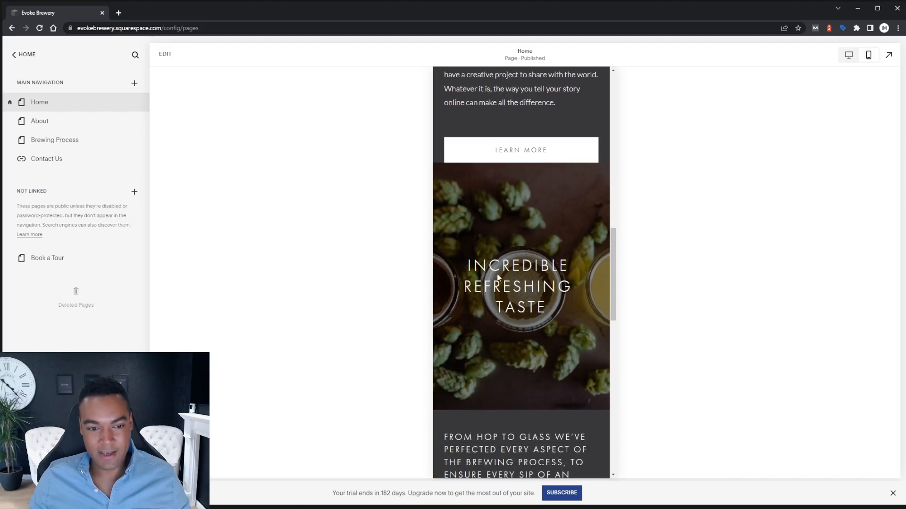
pyautogui.scroll(3, 503, 220)
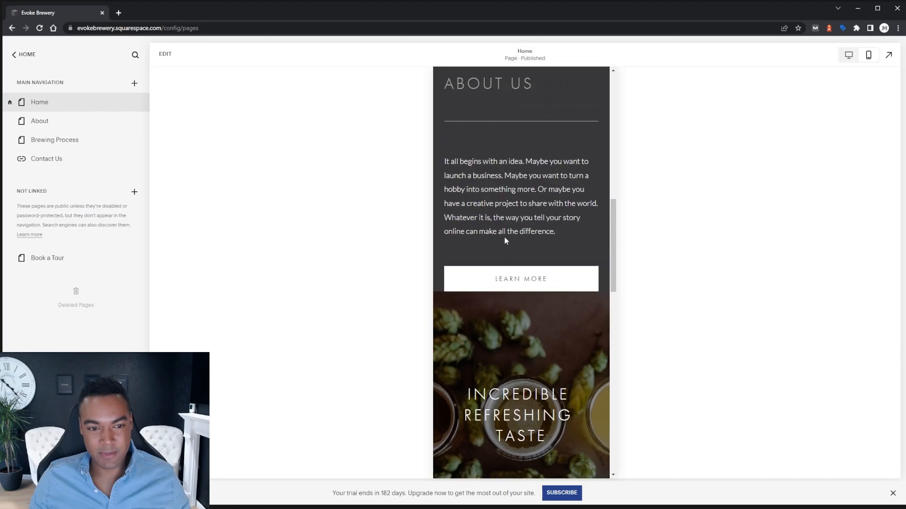
# - Extend the About Us section's mobile layout slightly to add space below the Learn More button, and save the page
pyautogui.click(580, 240)
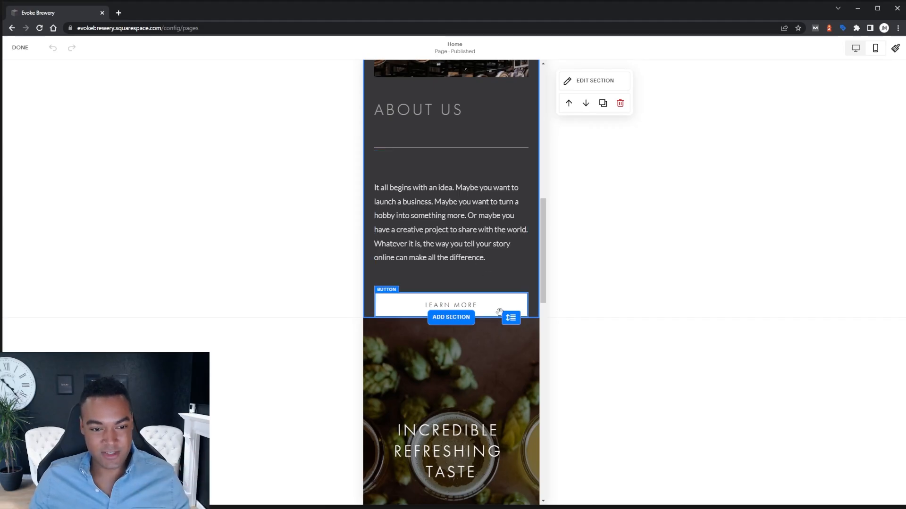
pyautogui.moveTo(511, 318); pyautogui.dragTo(510, 331)
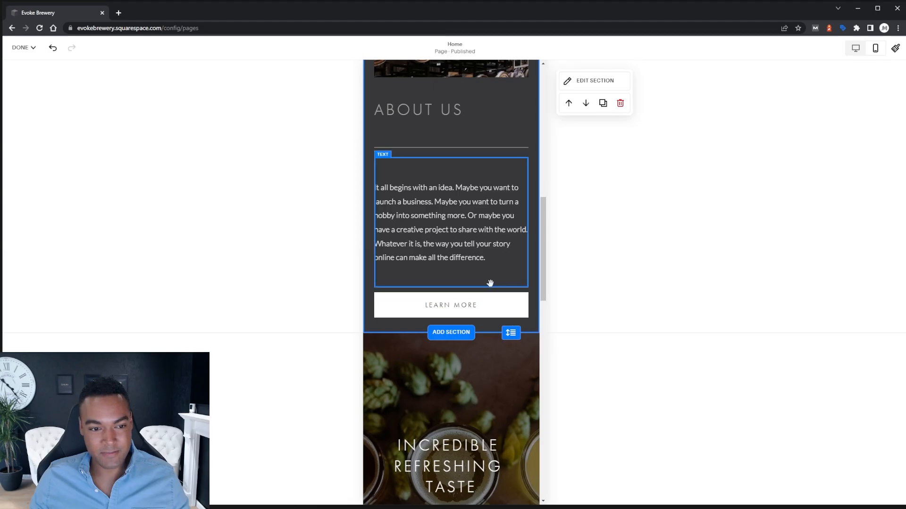
pyautogui.click(21, 47)
pyautogui.click(31, 73)
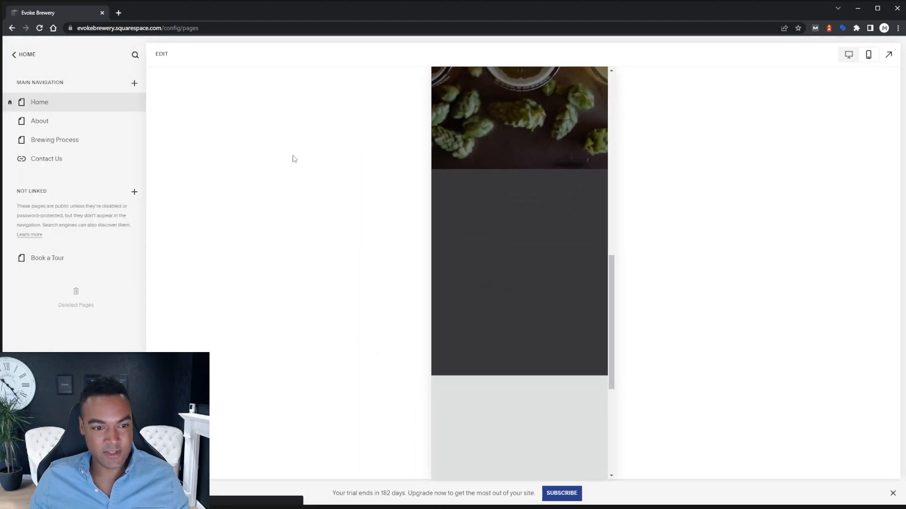
pyautogui.scroll(-2, 548, 216)
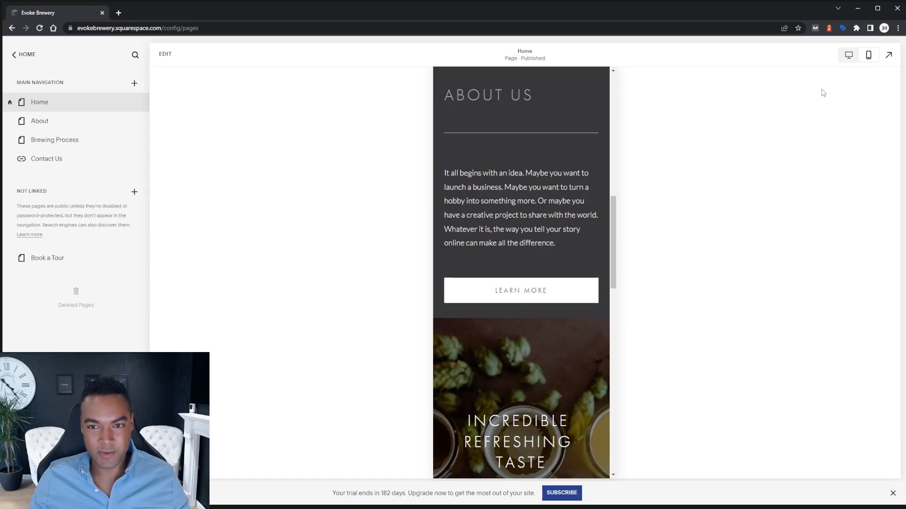
# - Compare the About Us section in the desktop and mobile previews, and check the mobile Home page down to the footer
pyautogui.click(849, 56)
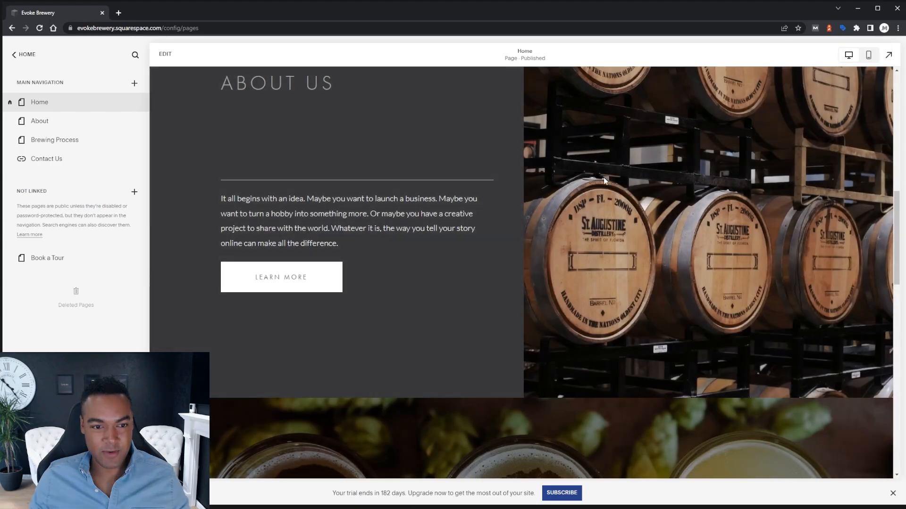
pyautogui.scroll(3, 604, 178)
pyautogui.scroll(-2, 604, 180)
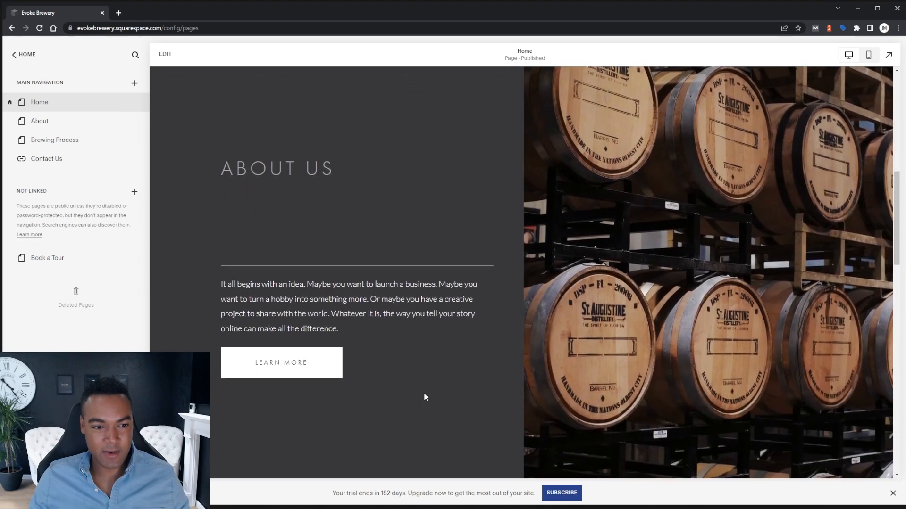
pyautogui.scroll(-1, 445, 310)
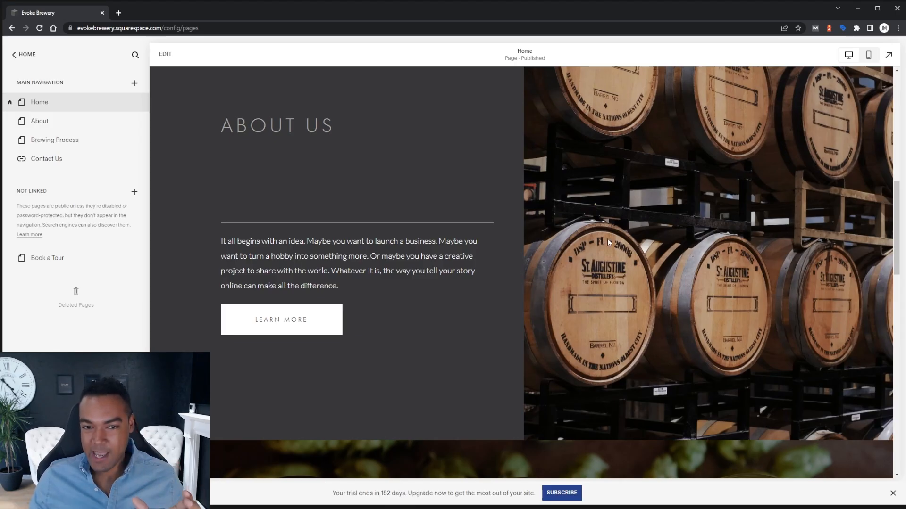
pyautogui.click(869, 55)
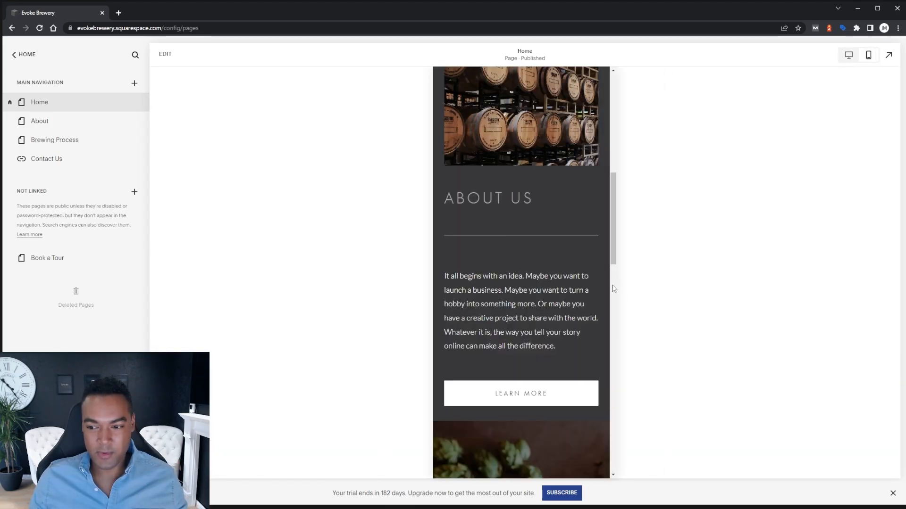
pyautogui.scroll(-2, 547, 279)
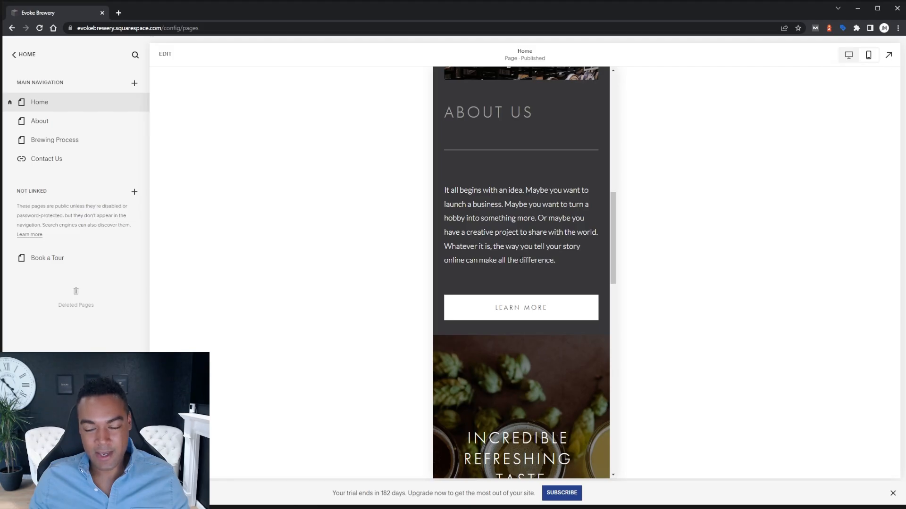
pyautogui.scroll(-3, 521, 273)
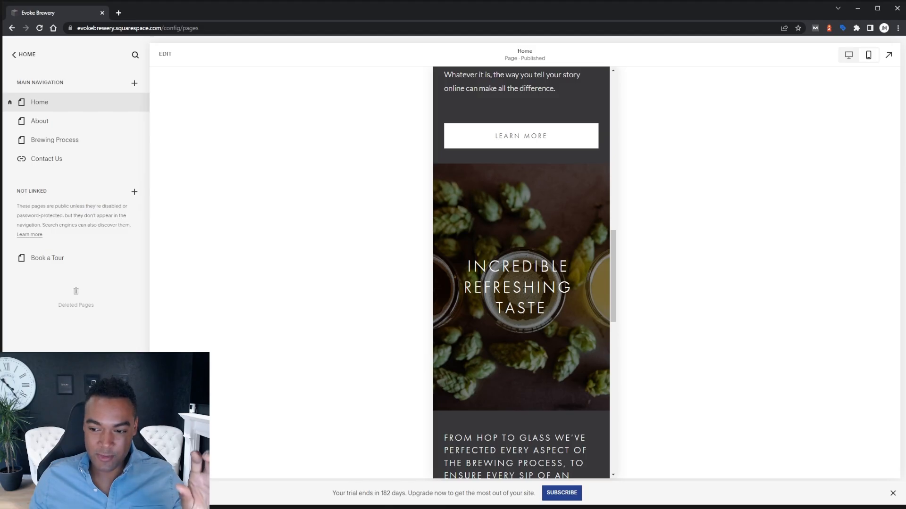
pyautogui.scroll(-3, 527, 289)
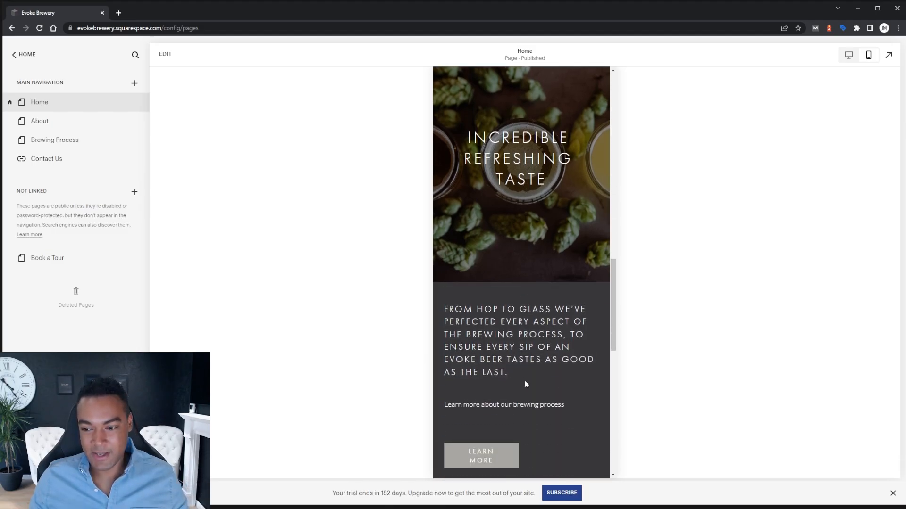
pyautogui.scroll(-3, 490, 339)
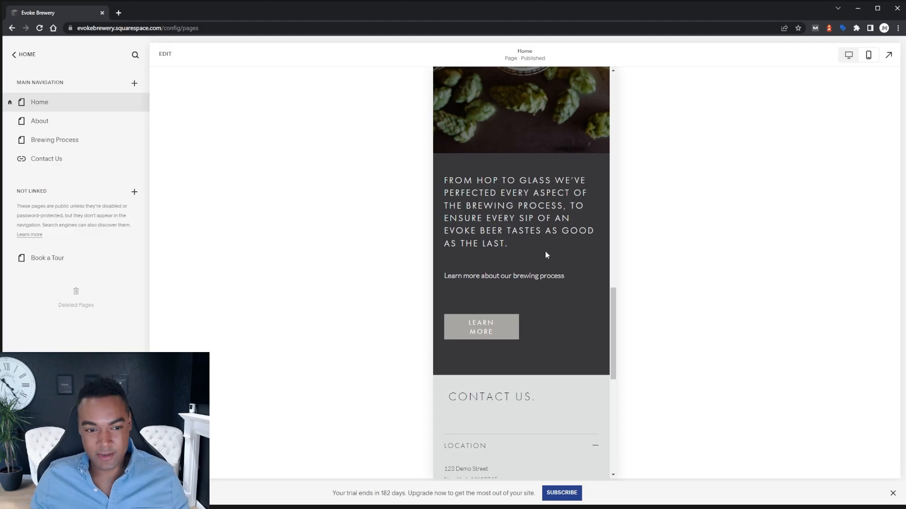
pyautogui.scroll(-5, 545, 251)
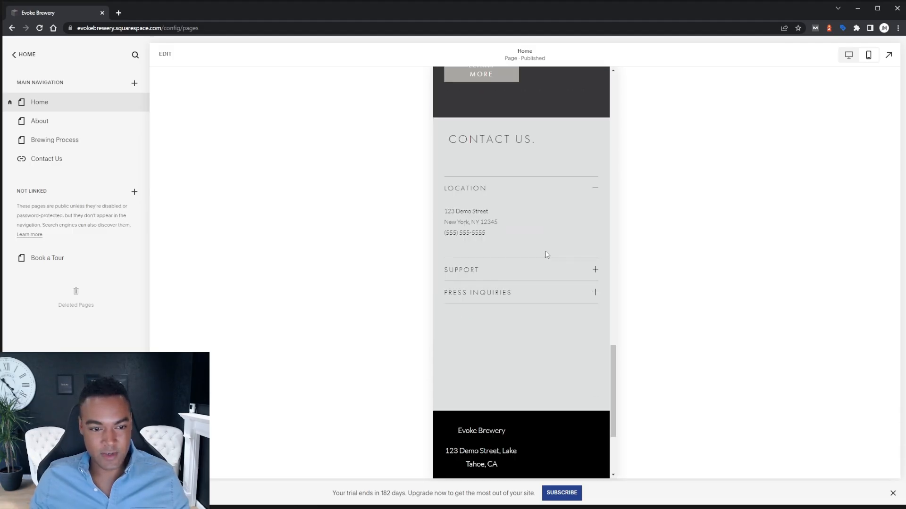
pyautogui.scroll(-1, 544, 254)
pyautogui.scroll(1, 545, 254)
# - Move the empty block below the accordion above the Contact Us heading in the mobile layout, and save the page
pyautogui.click(506, 353)
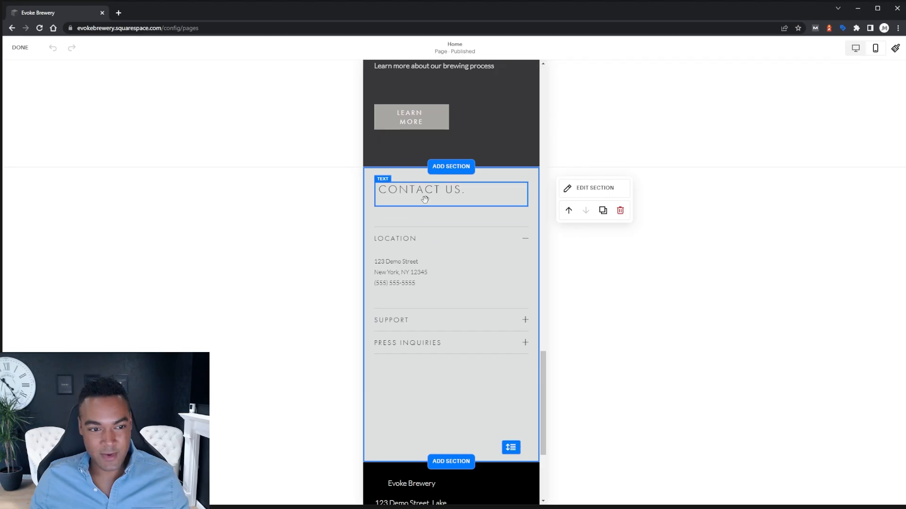
pyautogui.click(427, 383)
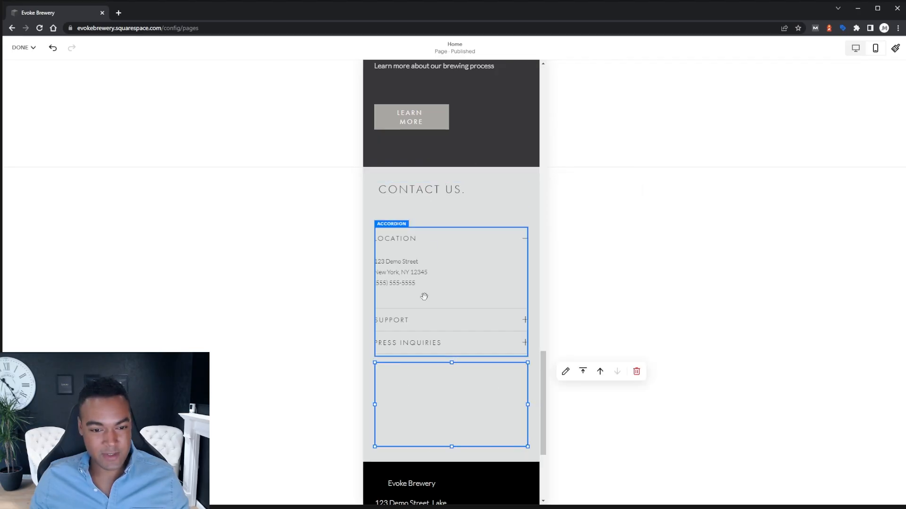
pyautogui.hotkey('ctrl', 'z')
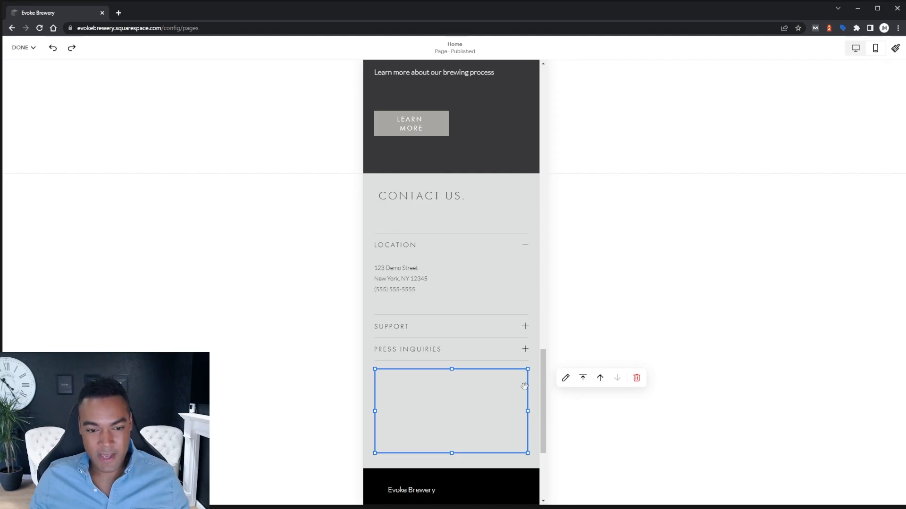
pyautogui.click(600, 379)
pyautogui.click(600, 379)
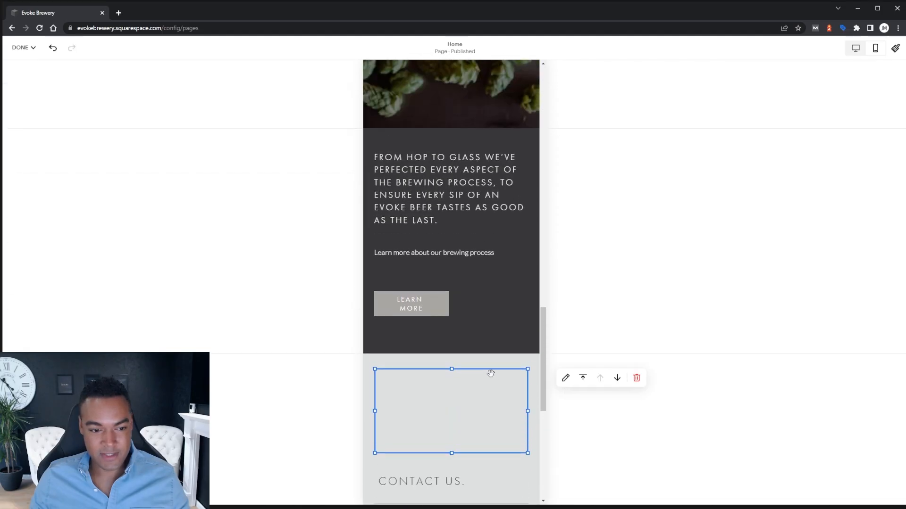
pyautogui.scroll(-5, 491, 373)
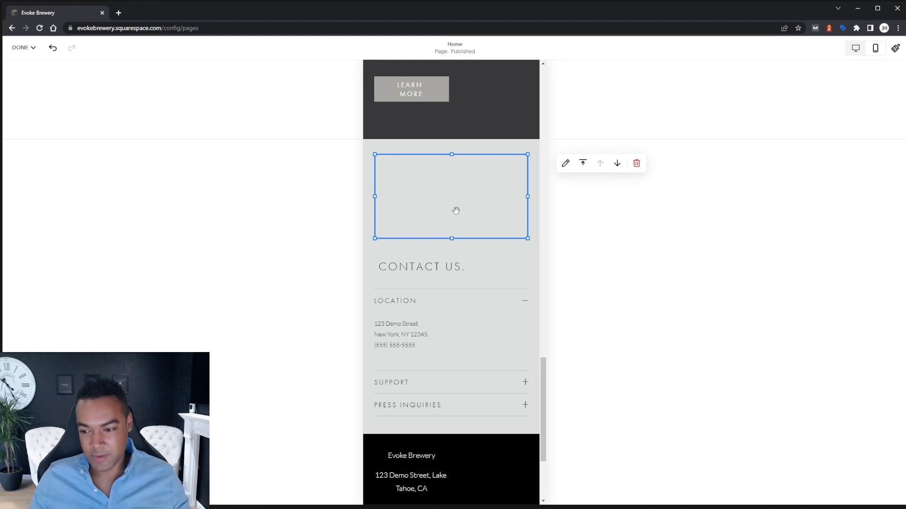
pyautogui.click(614, 246)
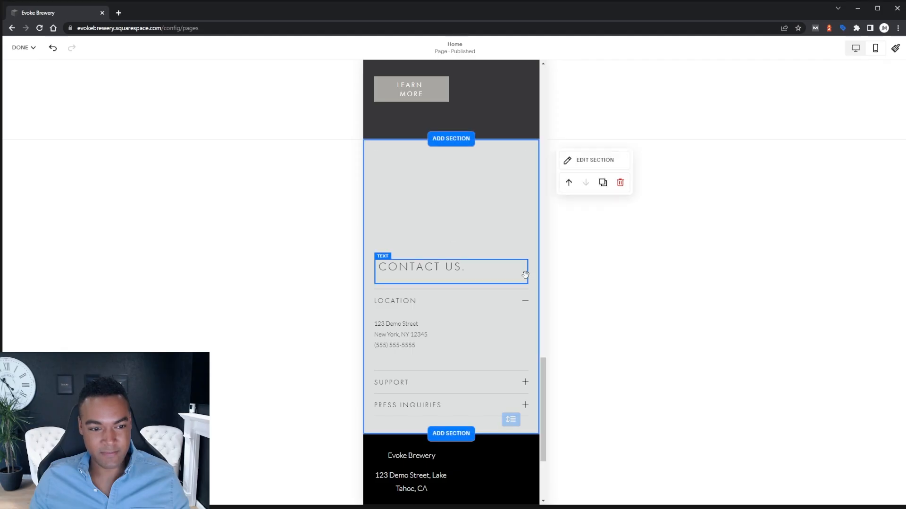
pyautogui.click(23, 47)
pyautogui.click(32, 75)
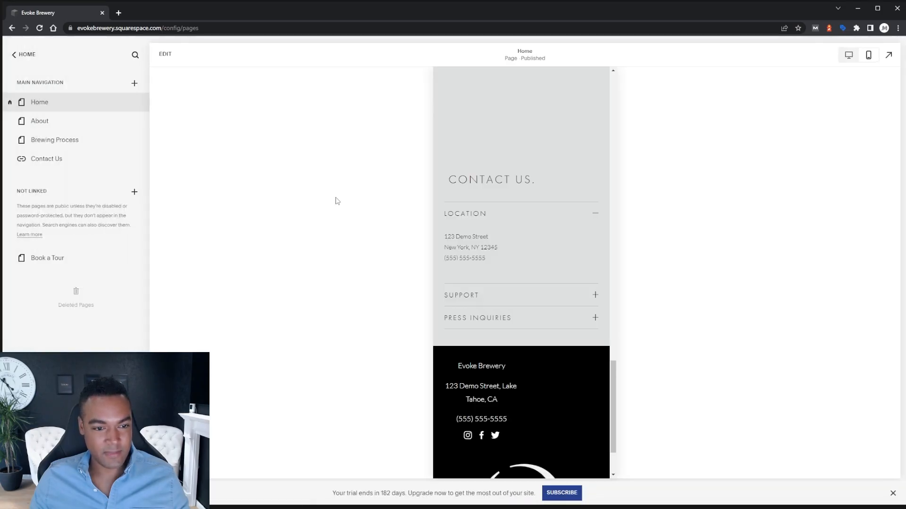
# - Widen the site footer's brewery details text and social icons blocks to span the full mobile layout width
pyautogui.scroll(-2, 476, 251)
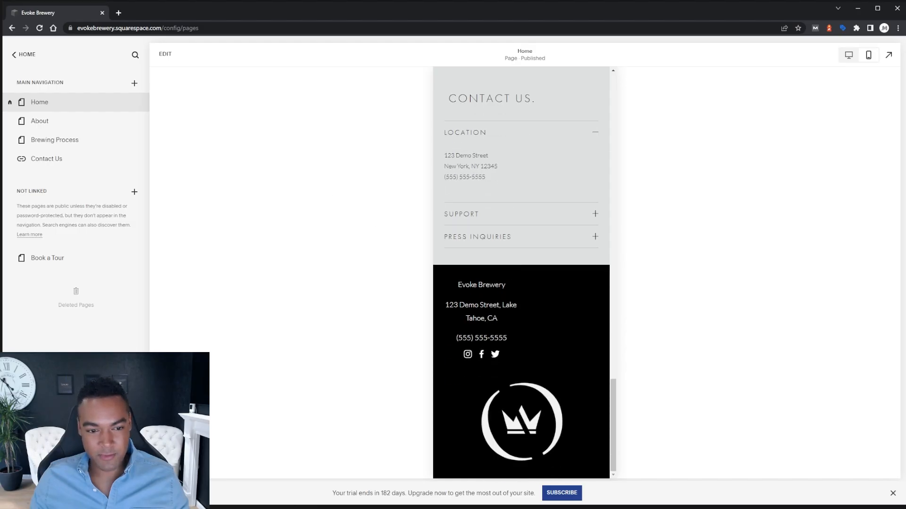
pyautogui.click(575, 306)
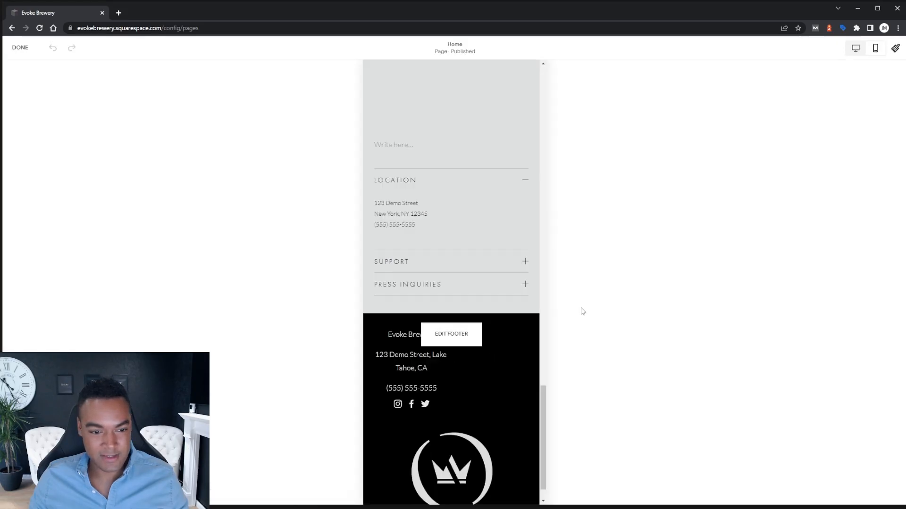
pyautogui.scroll(-1, 492, 317)
pyautogui.click(450, 304)
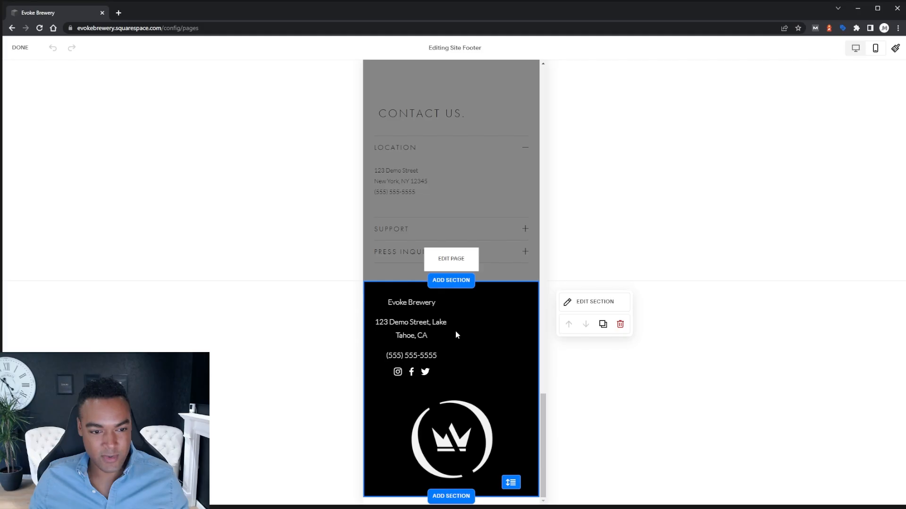
pyautogui.click(420, 320)
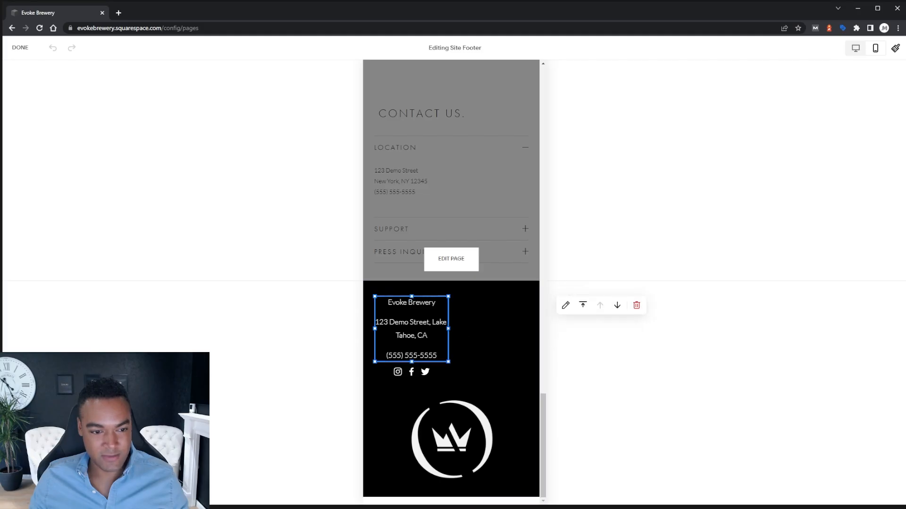
pyautogui.moveTo(448, 328); pyautogui.dragTo(524, 333)
pyautogui.click(441, 381)
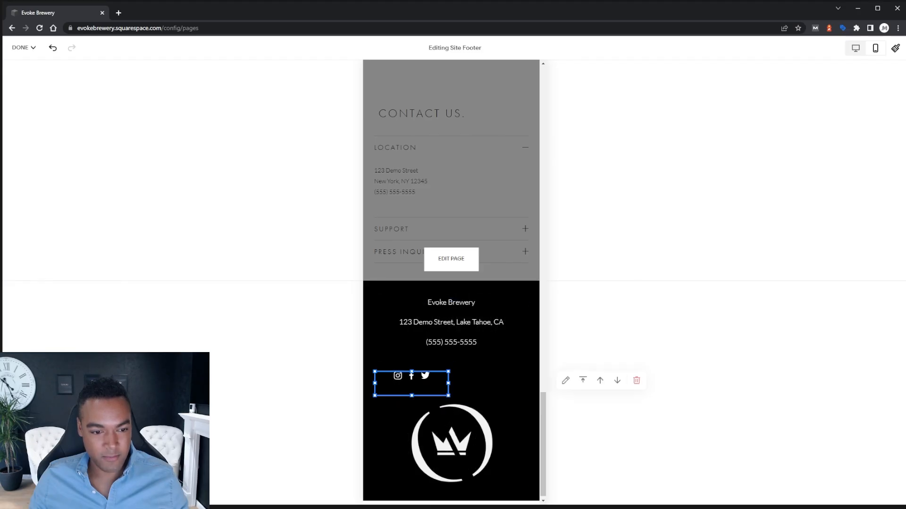
pyautogui.moveTo(449, 383); pyautogui.dragTo(528, 383)
# - Shrink the footer logo to about half its width and centre it below the social icons
pyautogui.click(481, 419)
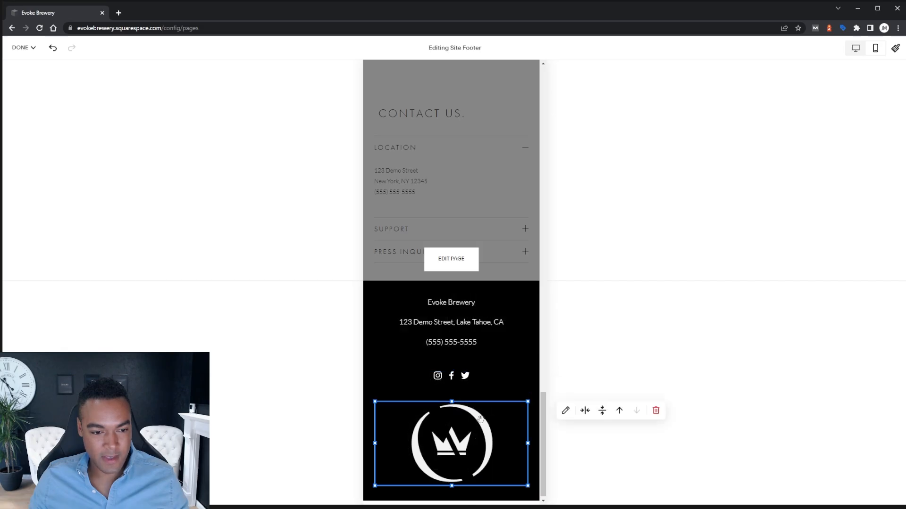
pyautogui.moveTo(528, 444); pyautogui.dragTo(422, 448)
pyautogui.moveTo(403, 486); pyautogui.dragTo(454, 418)
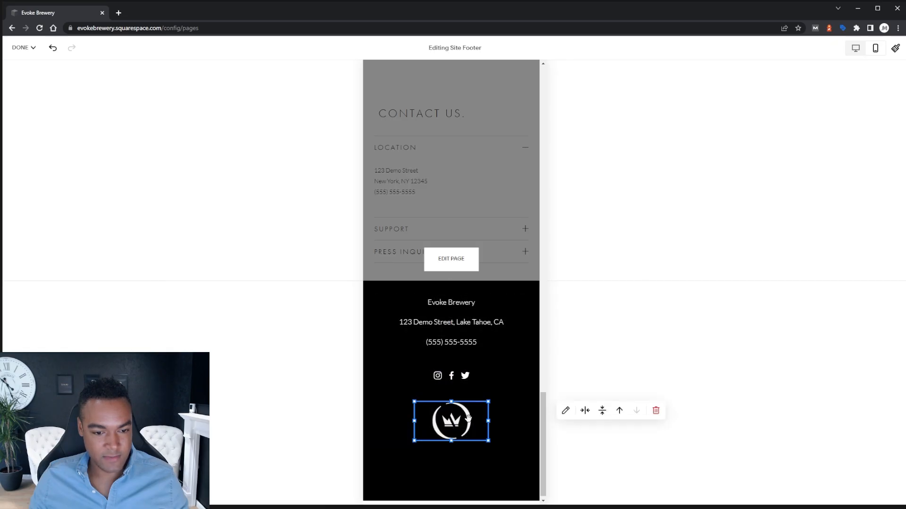
# - Move the footer logo above the brewery details in the mobile layout and save the footer
pyautogui.click(620, 411)
pyautogui.click(619, 412)
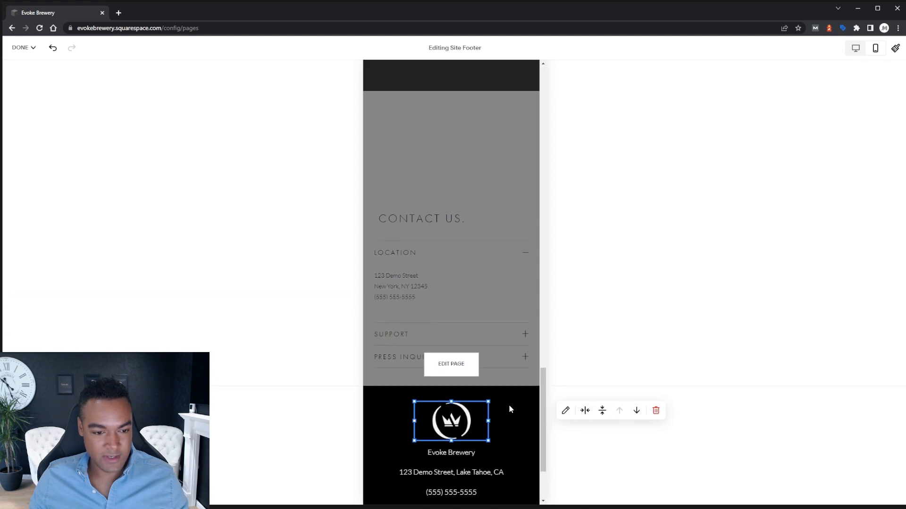
pyautogui.click(490, 482)
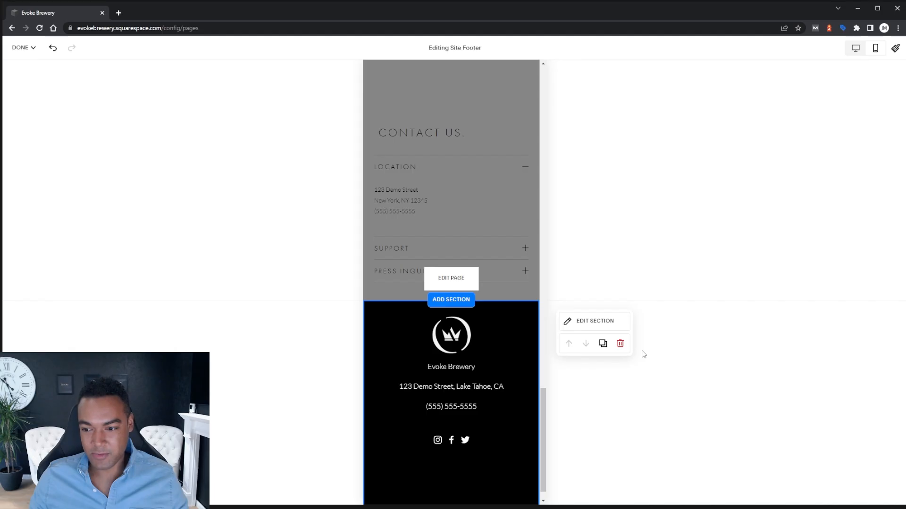
pyautogui.click(22, 47)
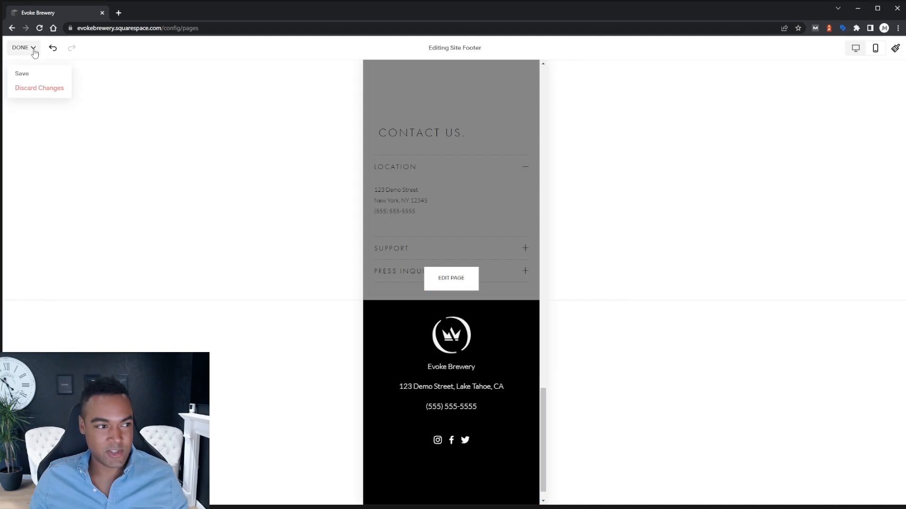
pyautogui.click(27, 73)
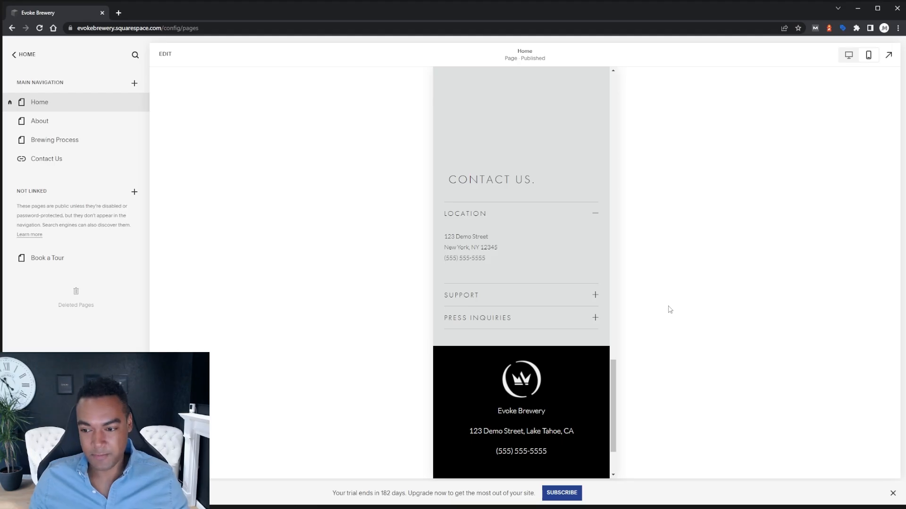
# - Switch back to the desktop preview and review the Home page up to the site header
pyautogui.scroll(5, 670, 310)
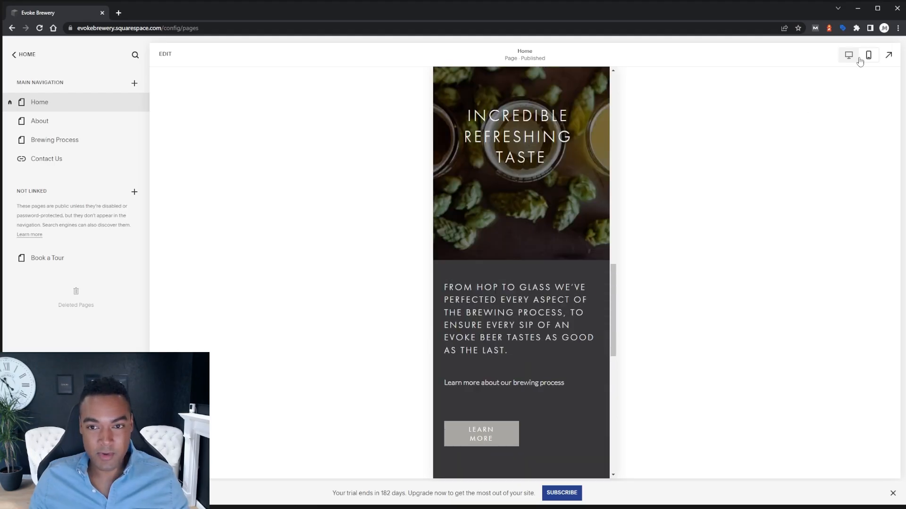
pyautogui.click(849, 55)
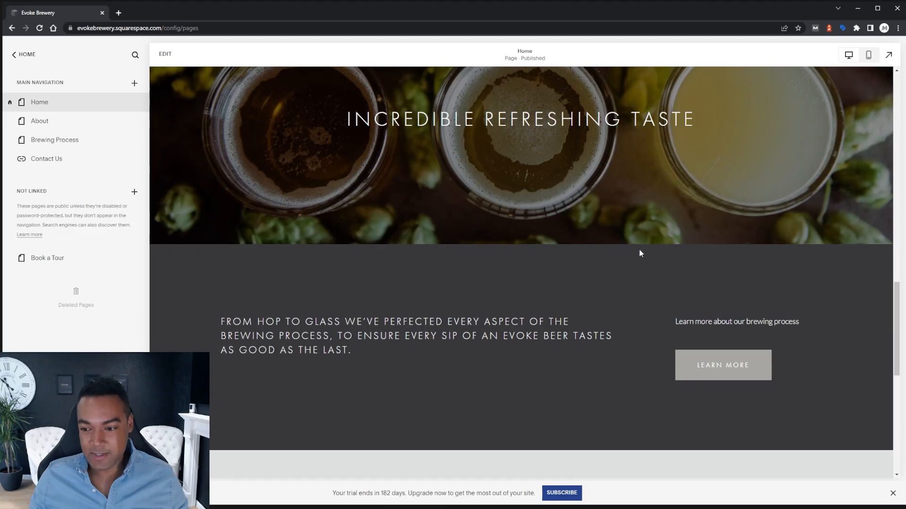
pyautogui.scroll(10, 640, 253)
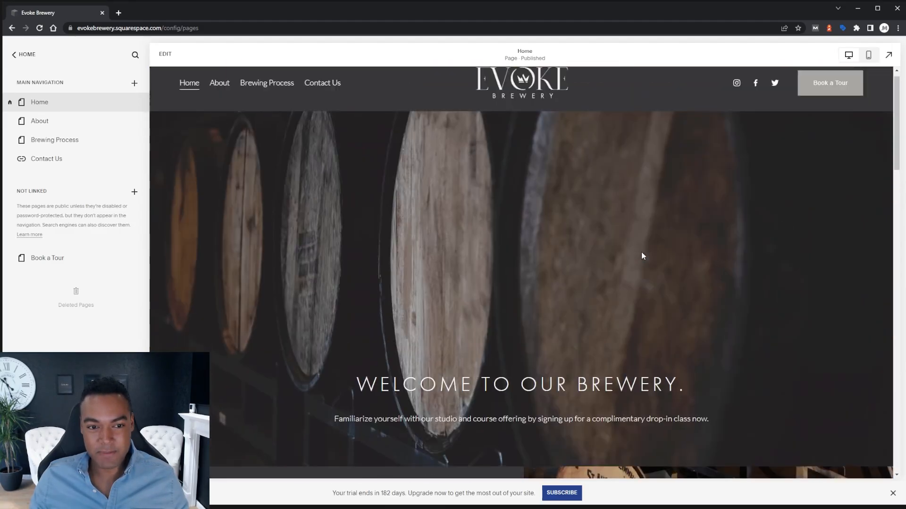
pyautogui.scroll(1, 641, 256)
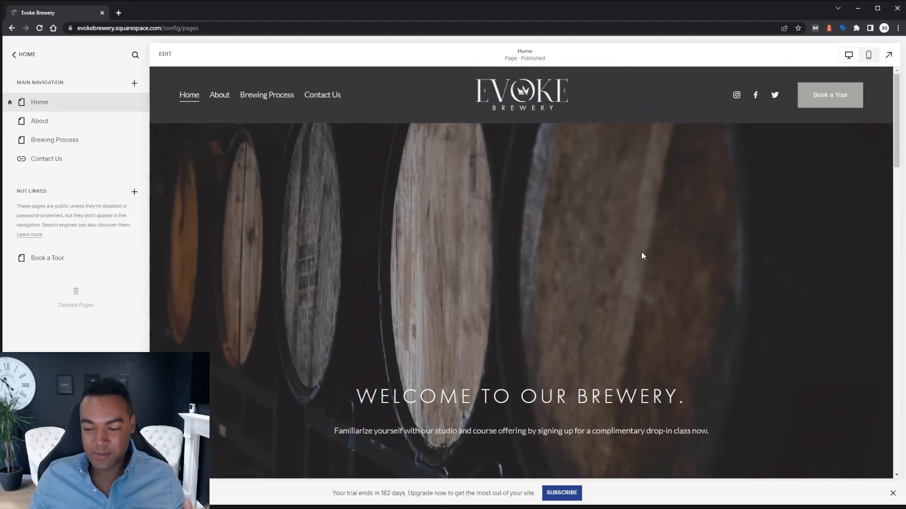